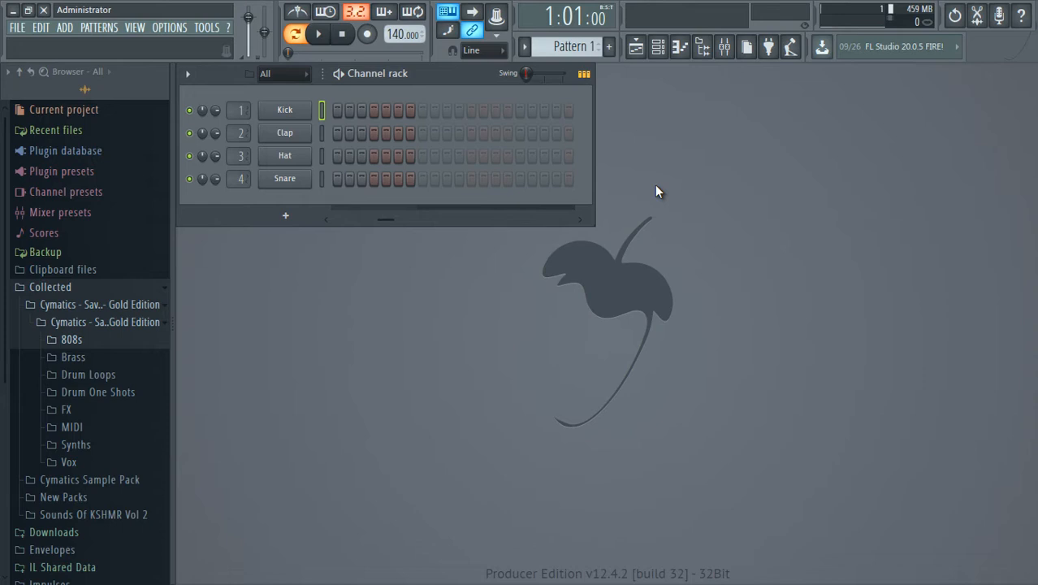
Open the Playlist and set the project tempo to 150 BPM.
{"action": "left_click", "coordinate": [637, 49]}
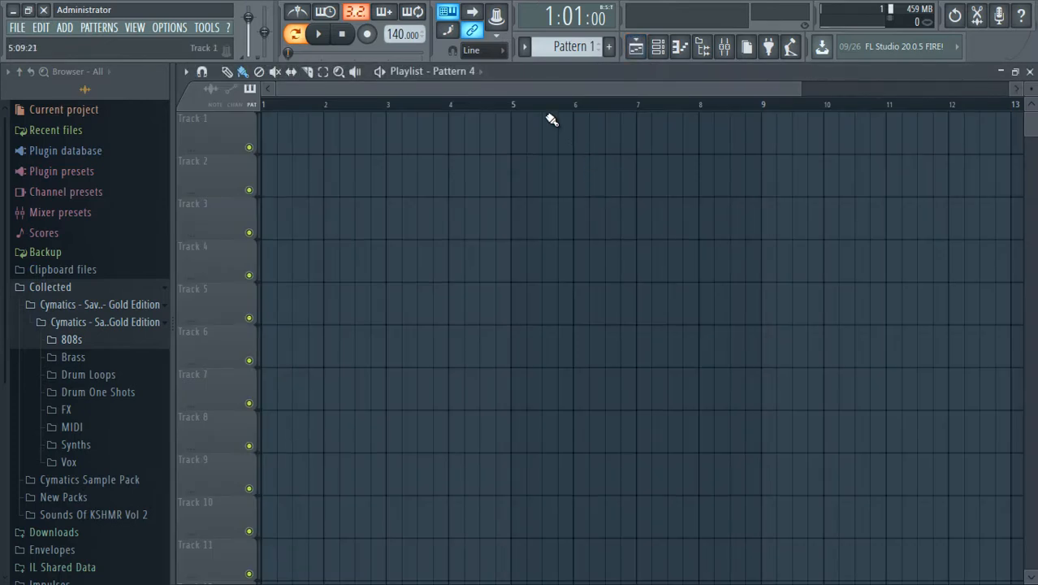
{"action": "scroll", "coordinate": [552, 118], "scroll_direction": "down", "scroll_amount": 2}
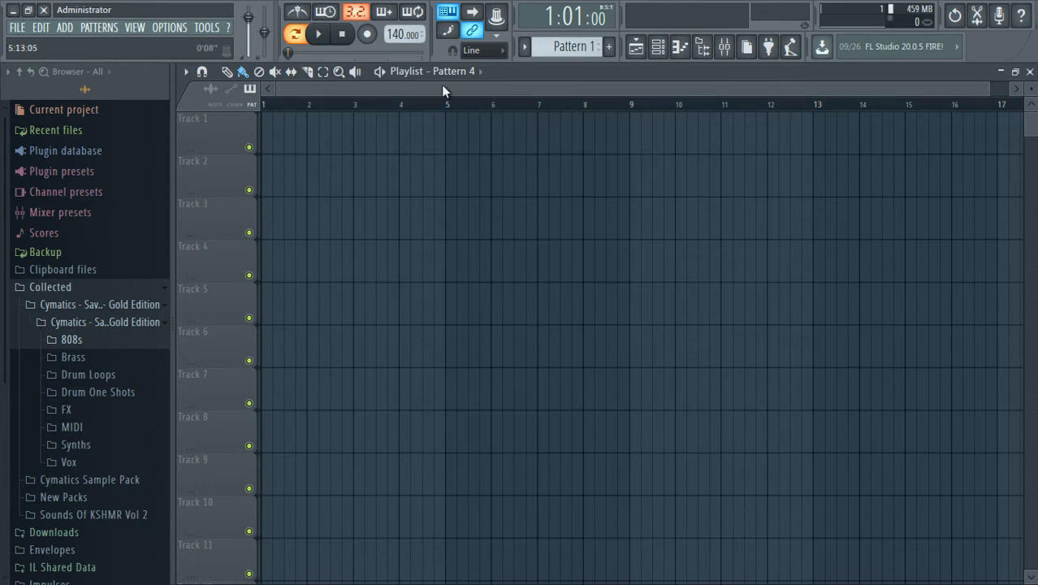
{"action": "right_click", "coordinate": [393, 38]}
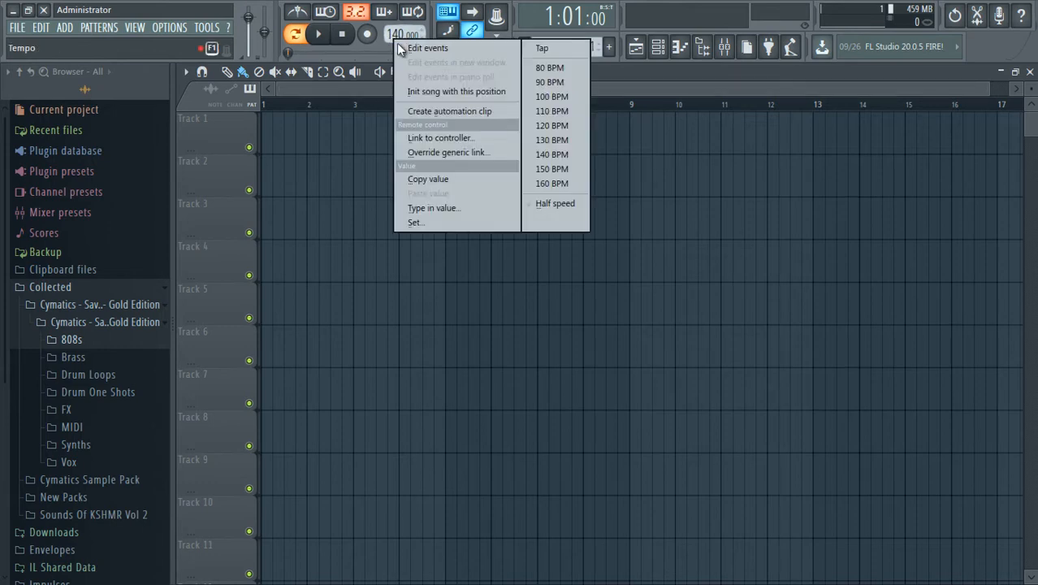
{"action": "left_click", "coordinate": [540, 168]}
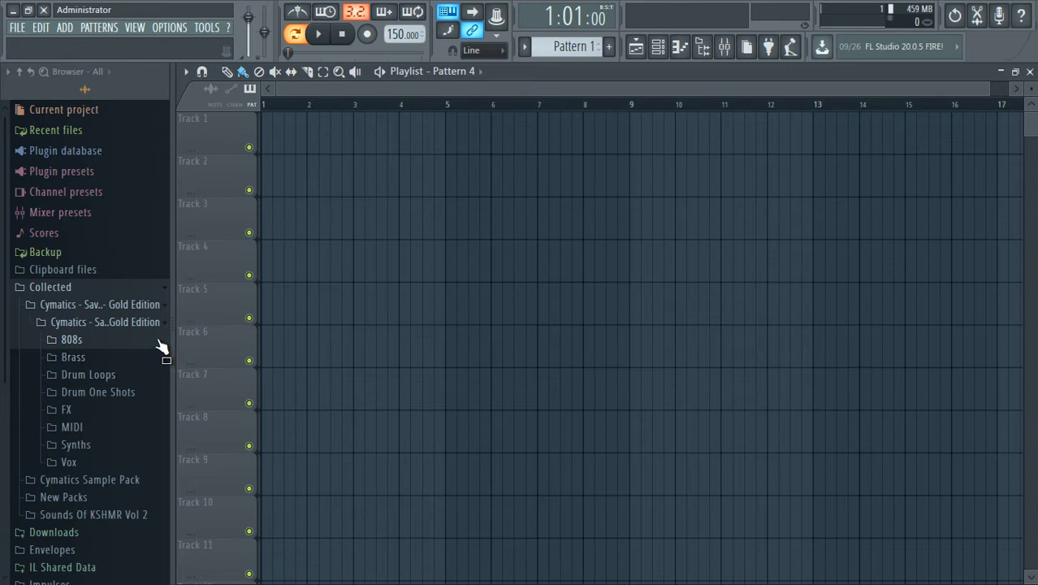
Browse the Kicks in the Drum One Shots folder and place Cymatics Kick 37 on Track 1 at bar 1.
{"action": "left_click", "coordinate": [97, 392]}
{"action": "left_click", "coordinate": [96, 463]}
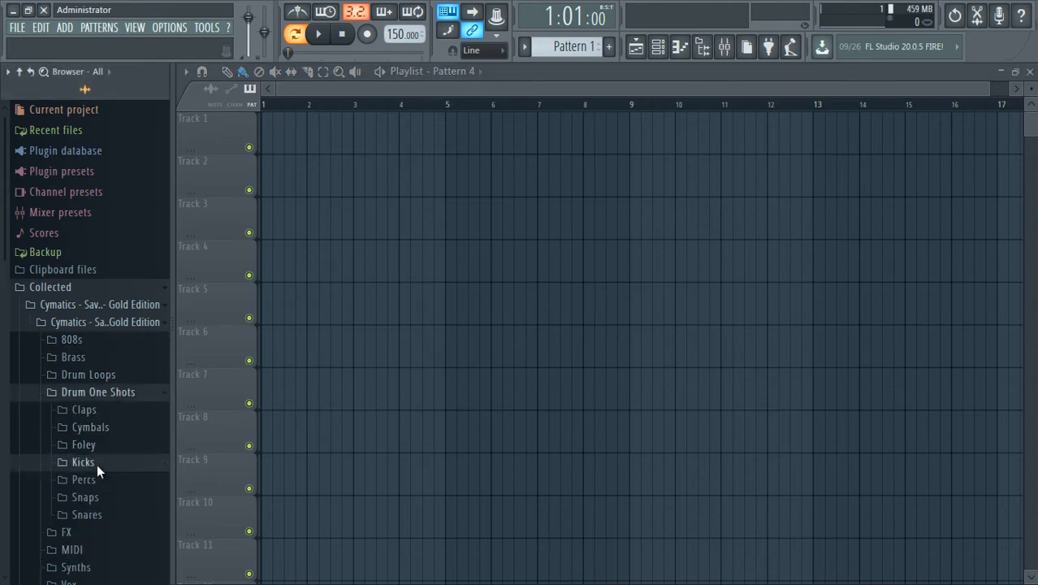
{"action": "scroll", "coordinate": [108, 451], "scroll_direction": "down", "scroll_amount": 6}
{"action": "left_click", "coordinate": [116, 394]}
{"action": "left_click", "coordinate": [115, 299]}
{"action": "scroll", "coordinate": [109, 279], "scroll_direction": "up", "scroll_amount": 3}
{"action": "scroll", "coordinate": [110, 279], "scroll_direction": "down", "scroll_amount": 4}
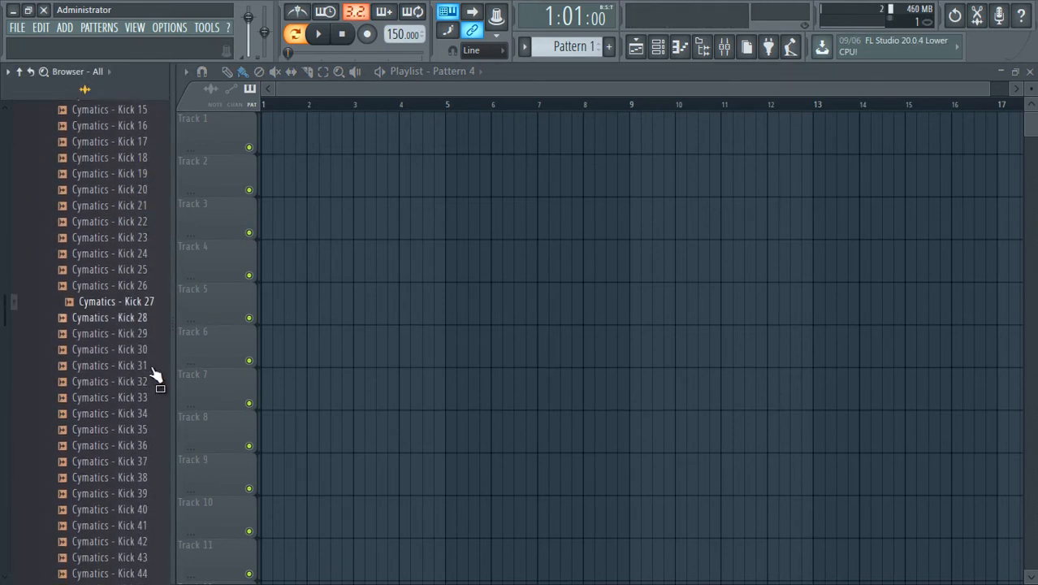
{"action": "left_click", "coordinate": [134, 333]}
{"action": "left_click_drag", "start_coordinate": [130, 461], "coordinate": [266, 140]}
Find Cymatics Dry Snare 5 in the Snares - Dry folder and place it on Track 2 at 1:09.
{"action": "scroll", "coordinate": [139, 274], "scroll_direction": "up", "scroll_amount": 6}
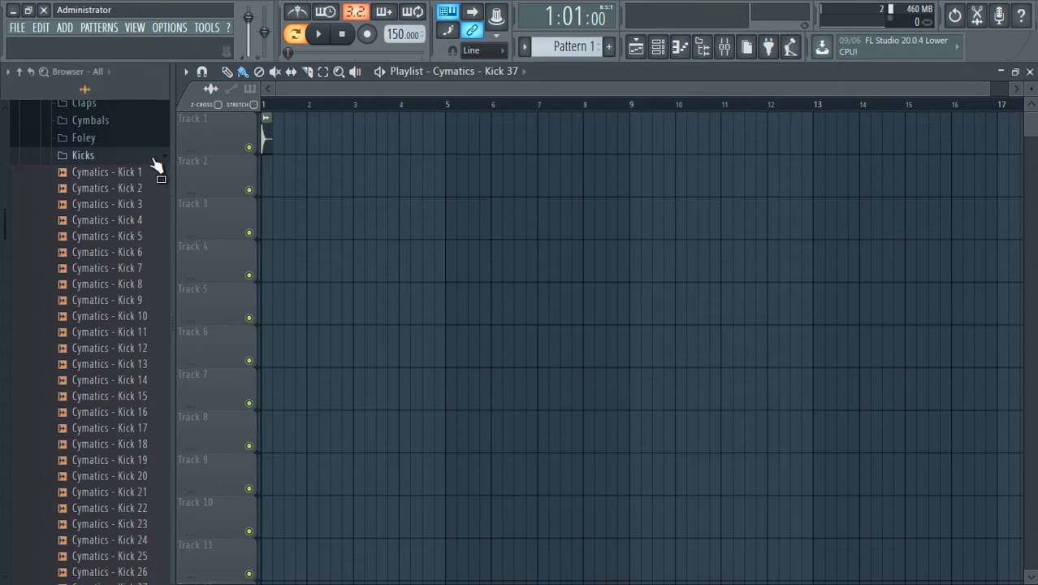
{"action": "left_click", "coordinate": [153, 156]}
{"action": "left_click", "coordinate": [118, 212]}
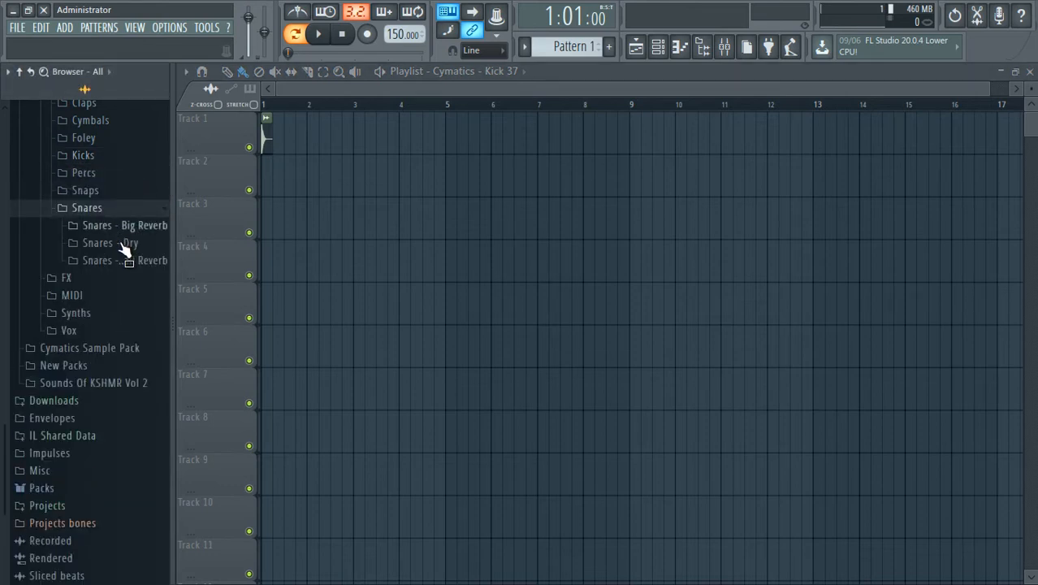
{"action": "left_click", "coordinate": [128, 242]}
{"action": "left_click_drag", "start_coordinate": [122, 271], "coordinate": [288, 185]}
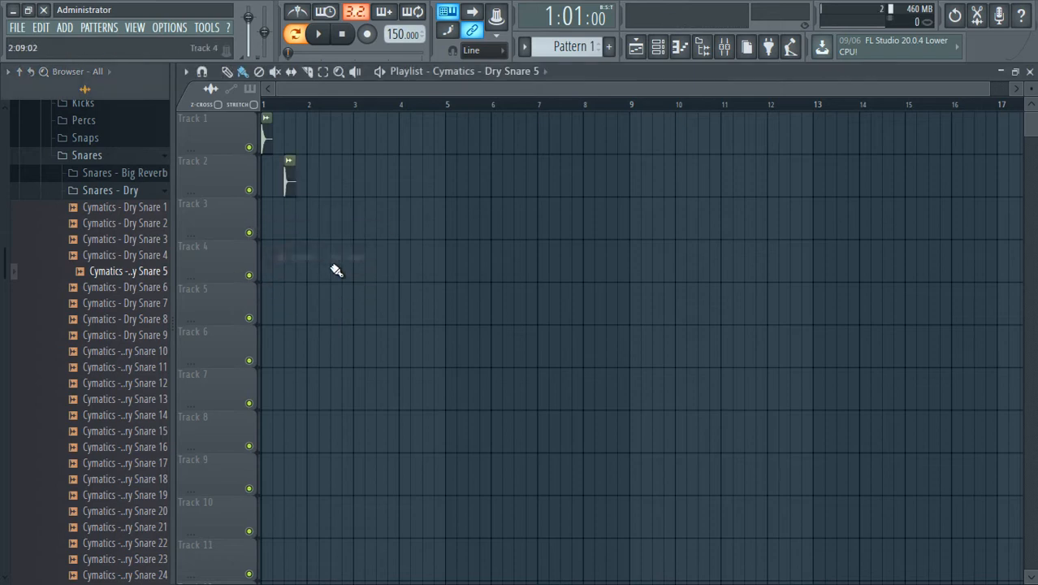
Place Cymatics Dry Snare 3 on Track 3, narrow the browser, and shift the clip to 1:15.
{"action": "left_click_drag", "start_coordinate": [149, 237], "coordinate": [296, 210]}
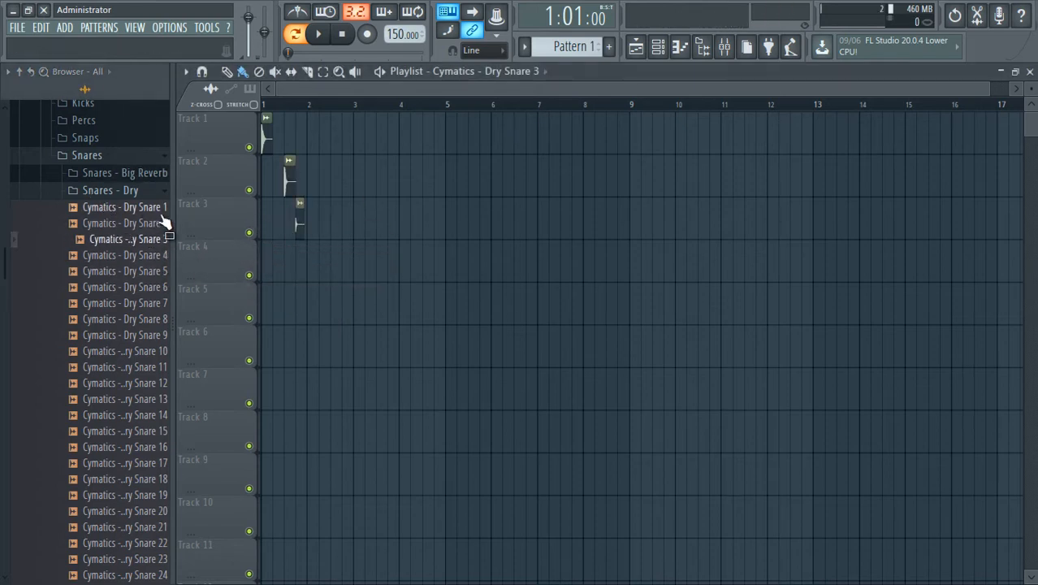
{"action": "left_click_drag", "start_coordinate": [169, 209], "coordinate": [150, 209]}
{"action": "scroll", "coordinate": [384, 107], "scroll_direction": "up", "scroll_amount": 3}
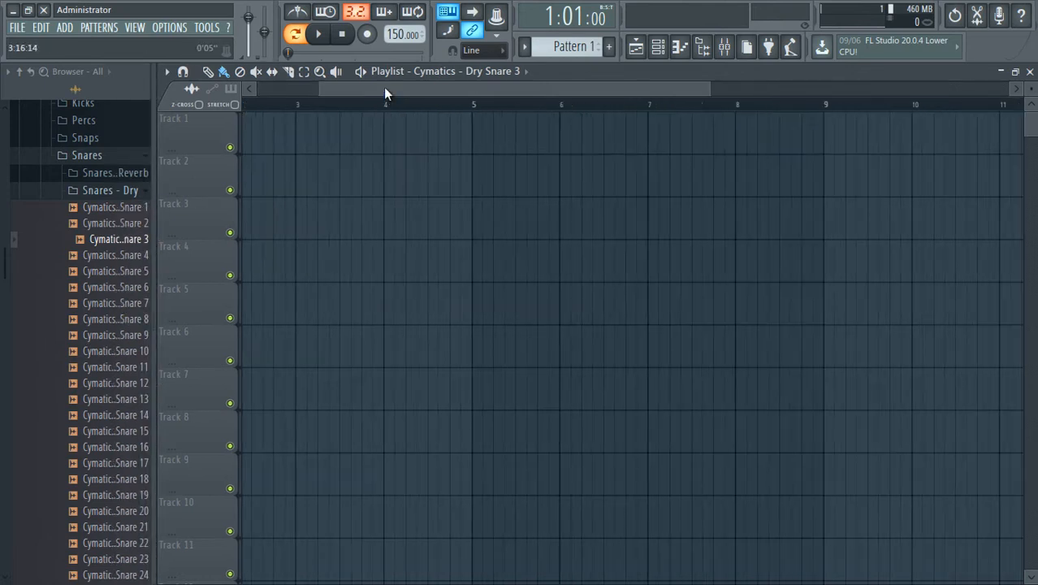
{"action": "left_click_drag", "start_coordinate": [383, 88], "coordinate": [195, 107]}
{"action": "scroll", "coordinate": [321, 113], "scroll_direction": "up", "scroll_amount": 2}
{"action": "left_click_drag", "start_coordinate": [319, 92], "coordinate": [188, 96]}
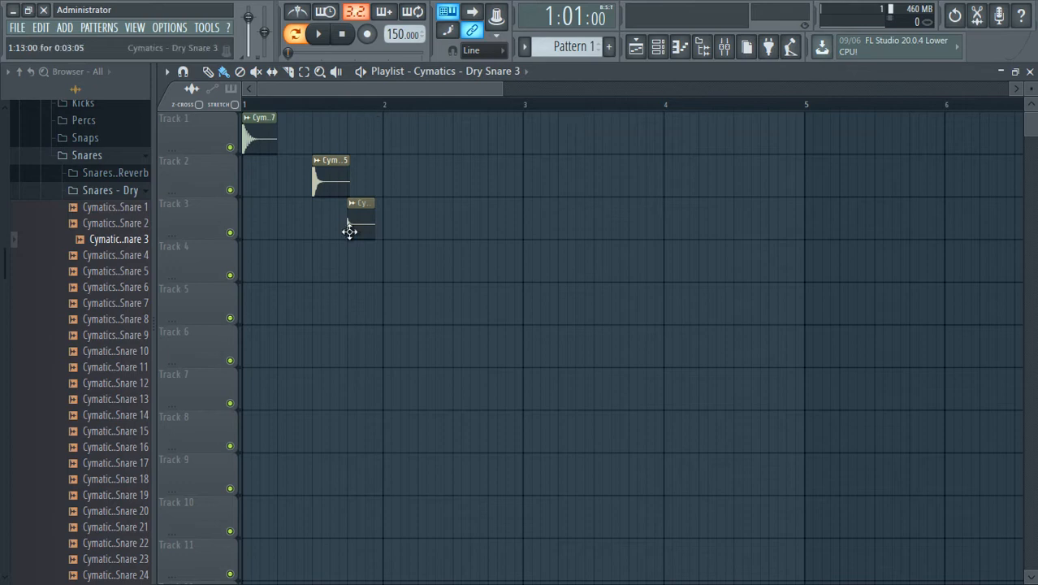
{"action": "left_click_drag", "start_coordinate": [353, 227], "coordinate": [378, 241]}
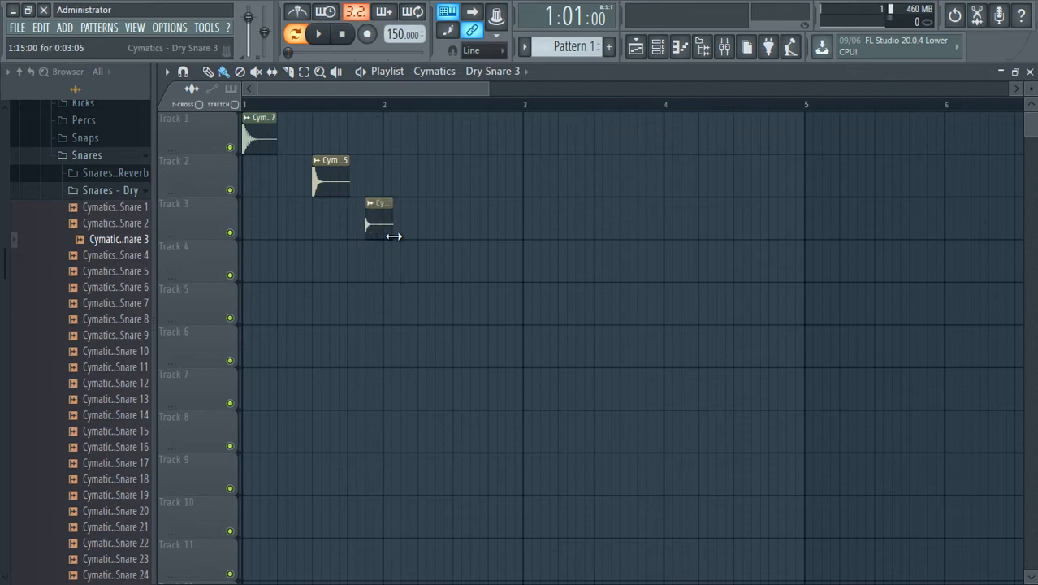
Trim the end of the Dry Snare 3 clip on Track 3 to the start of bar 2.
{"action": "scroll", "coordinate": [438, 235], "scroll_direction": "up", "scroll_amount": 4}
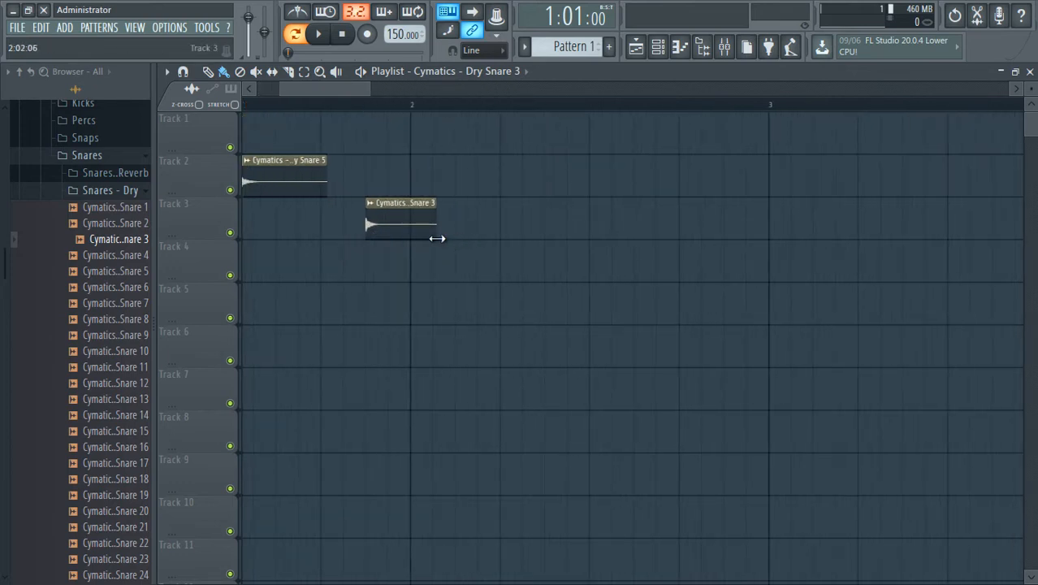
{"action": "left_click_drag", "start_coordinate": [425, 238], "coordinate": [411, 238]}
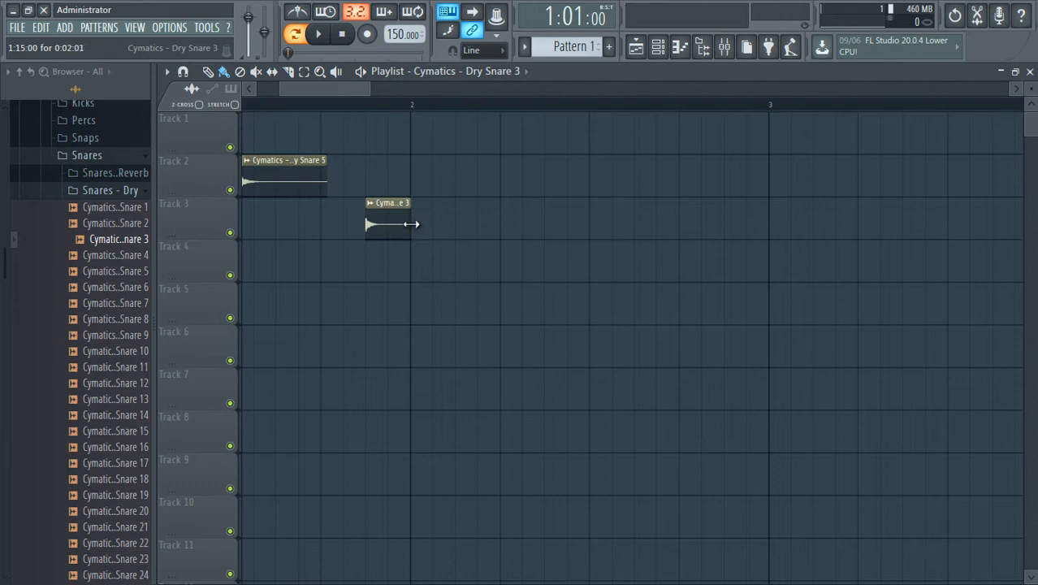
{"action": "left_click_drag", "start_coordinate": [371, 93], "coordinate": [382, 103]}
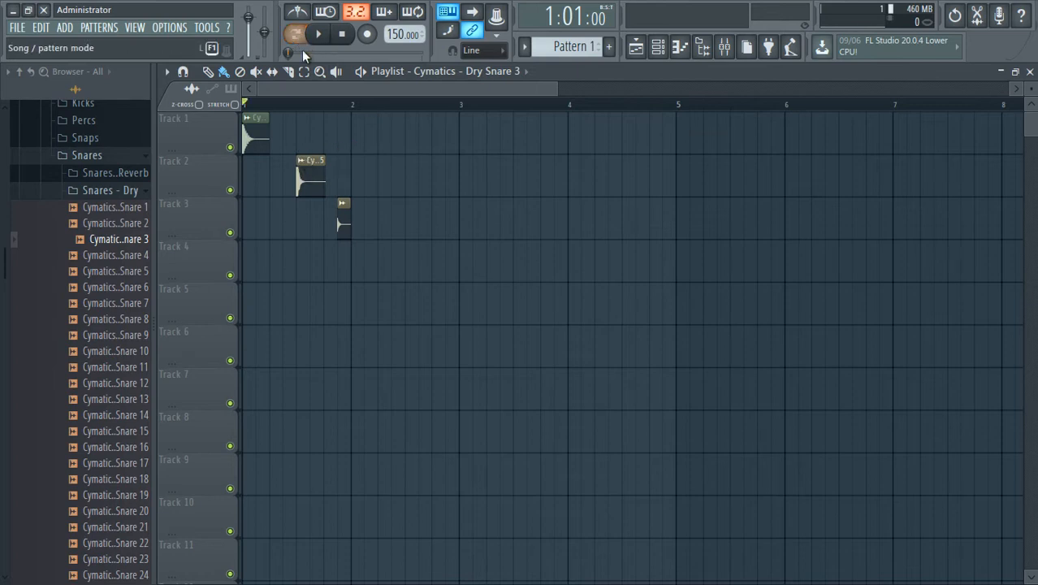
Switch playback to song mode and add a second Dry Snare 3 clip on Track 3 at 2:03, auditioning the beat.
{"action": "left_click", "coordinate": [294, 34]}
{"action": "key", "text": "space"}
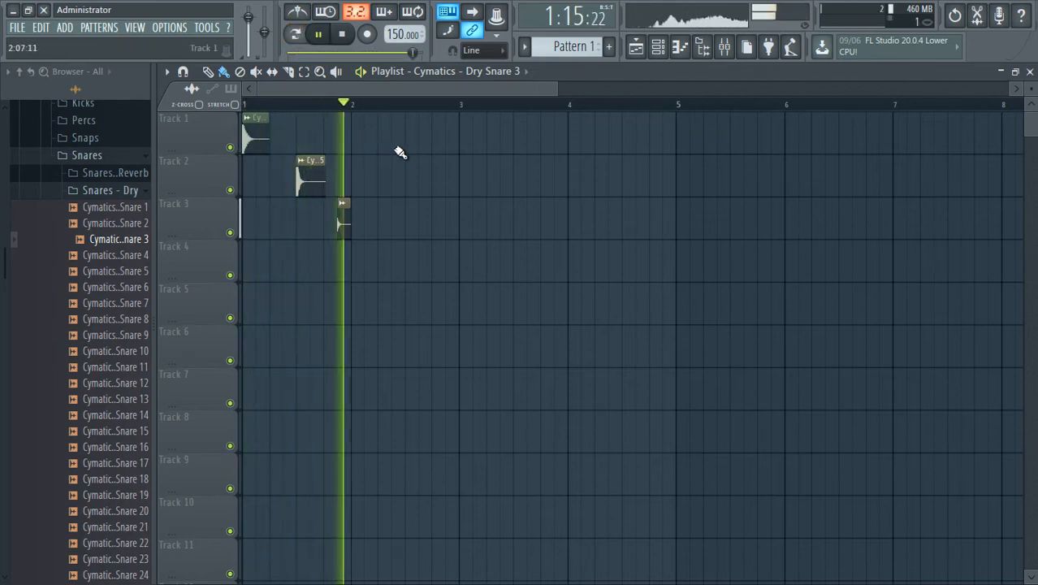
{"action": "key", "text": "space"}
{"action": "left_click", "coordinate": [364, 231]}
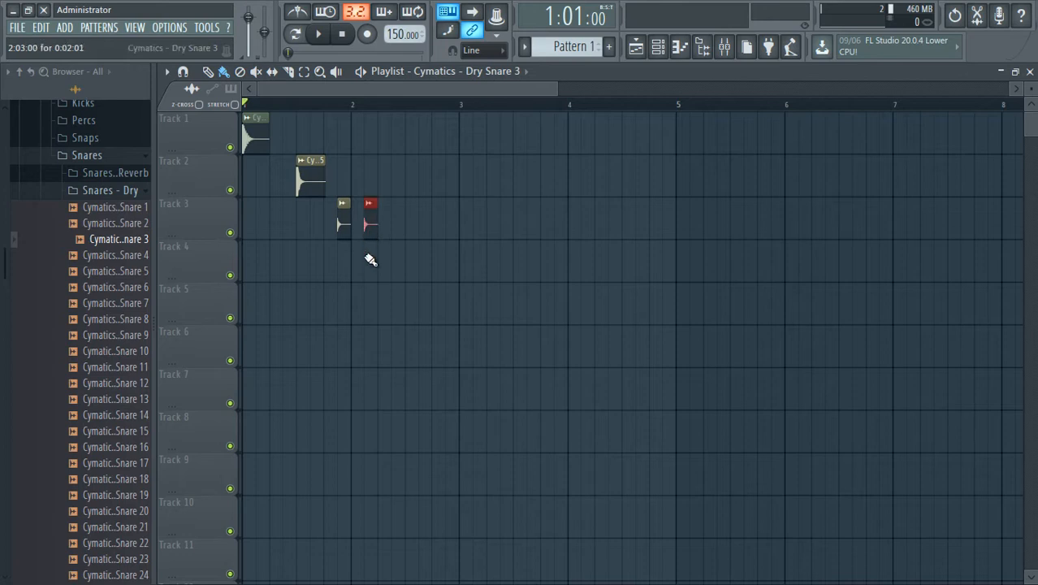
{"action": "key", "text": "space"}
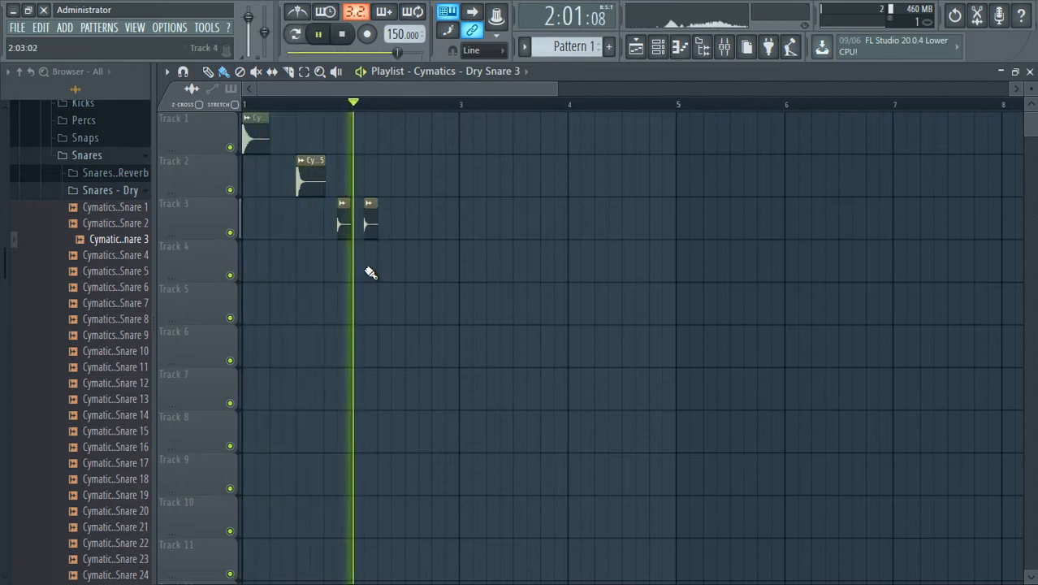
{"action": "key", "text": "space"}
Add Kick 37 on Track 1 at 2:05 and Dry Snare 5 on Track 2 at 2:09, and play the beat back.
{"action": "left_click", "coordinate": [256, 154]}
{"action": "left_click", "coordinate": [383, 134]}
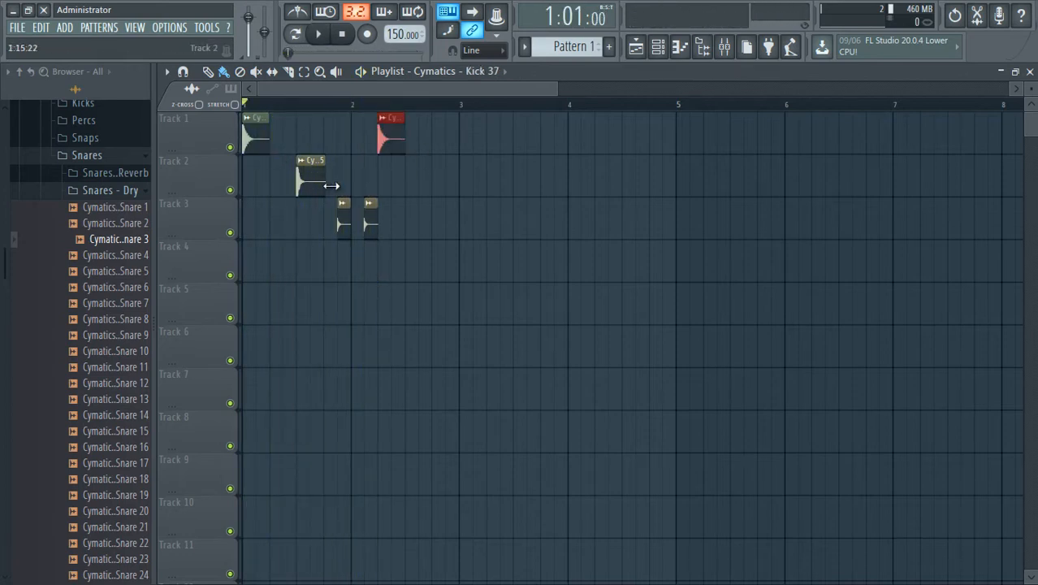
{"action": "left_click", "coordinate": [323, 185]}
{"action": "left_click", "coordinate": [413, 188]}
{"action": "key", "text": "space"}
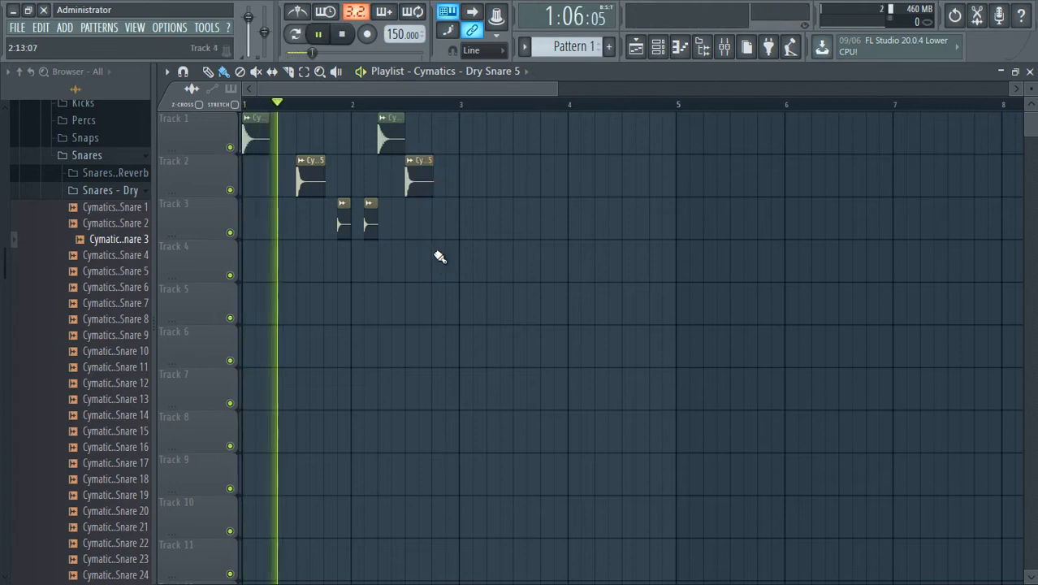
{"action": "key", "text": "space"}
Add another Dry Snare 3 clip on Track 3 at 2:15 and start playback to check it.
{"action": "left_click", "coordinate": [370, 227]}
{"action": "left_click", "coordinate": [450, 237]}
{"action": "key", "text": "space"}
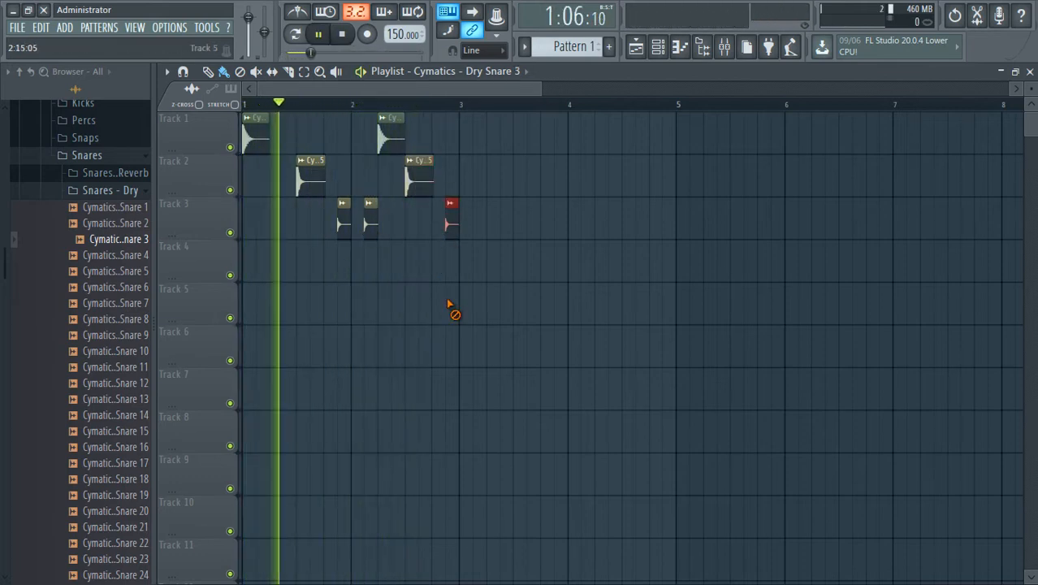
Add Kick 37 clips on Track 1 at 3:01 and 3:07, and stop playback.
{"action": "left_click", "coordinate": [389, 138]}
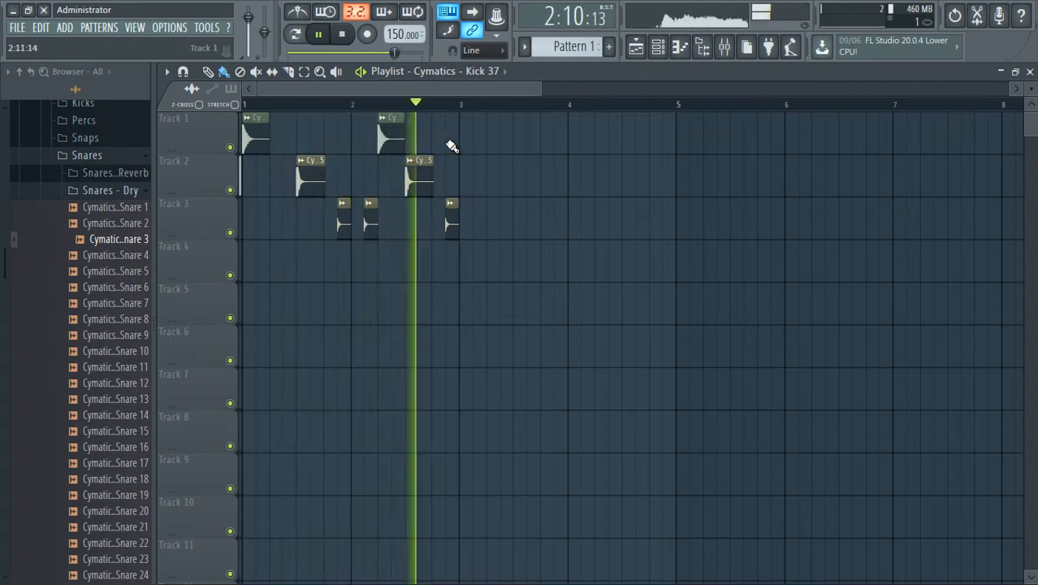
{"action": "left_click", "coordinate": [461, 138]}
{"action": "key", "text": "space"}
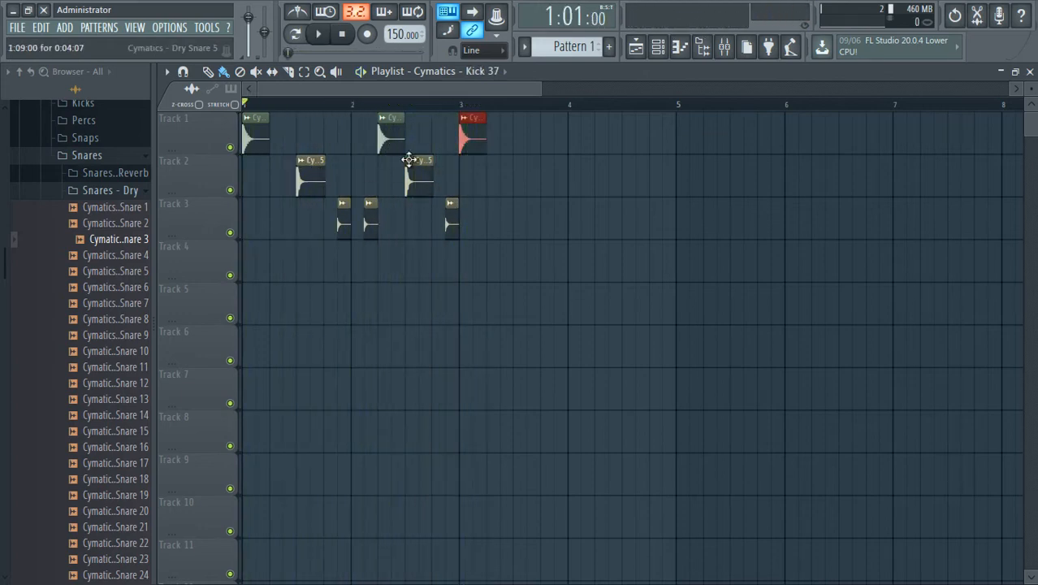
{"action": "left_click", "coordinate": [509, 150]}
Add Dry Snare 5 on Track 2 at 3:11 and Kick 37 on Track 1 at 3:13, and audition the beat.
{"action": "left_click", "coordinate": [419, 179]}
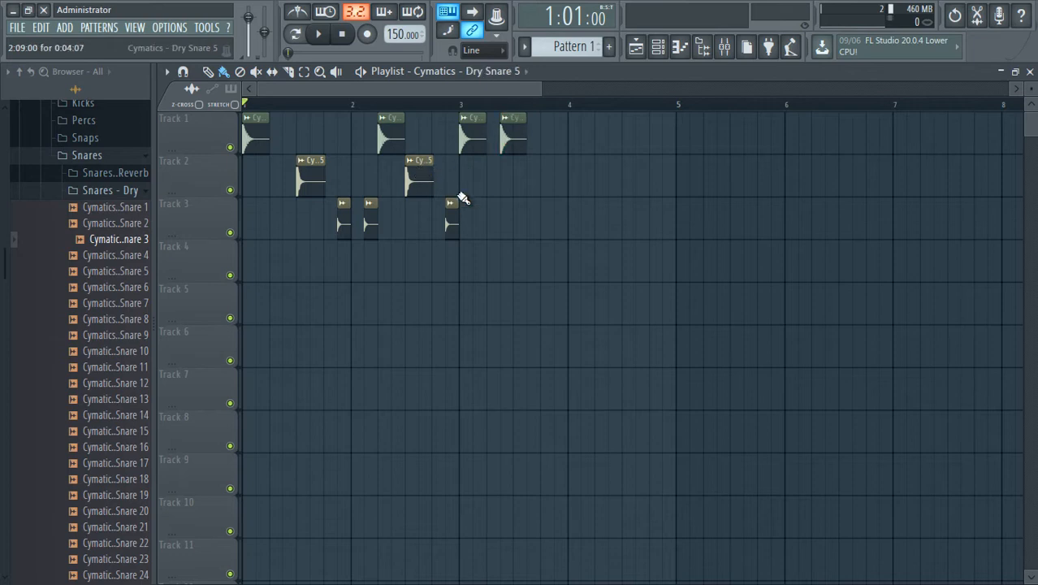
{"action": "left_click", "coordinate": [538, 179]}
{"action": "left_click", "coordinate": [396, 140]}
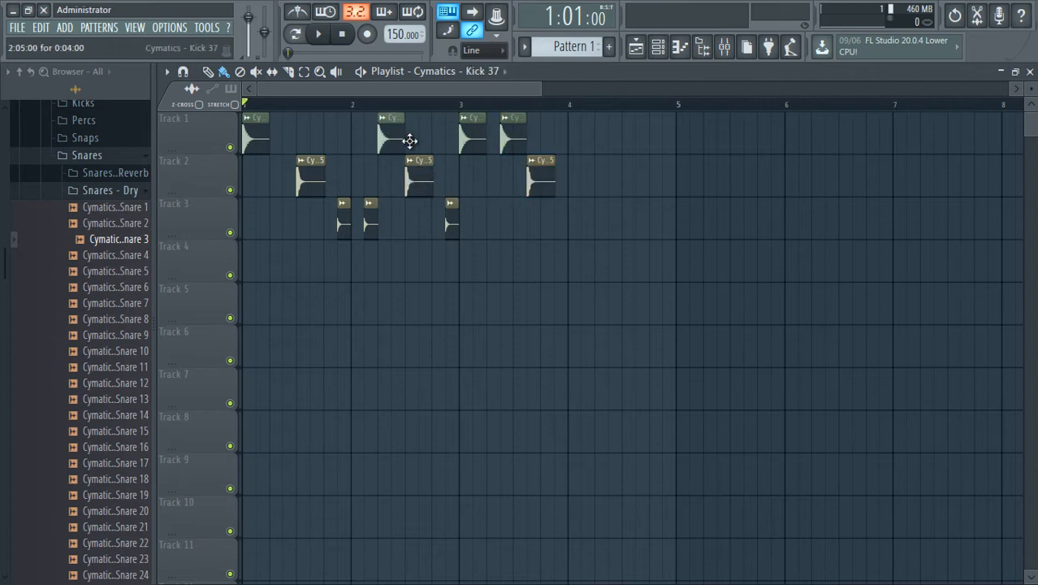
{"action": "left_click", "coordinate": [547, 142]}
{"action": "key", "text": "space"}
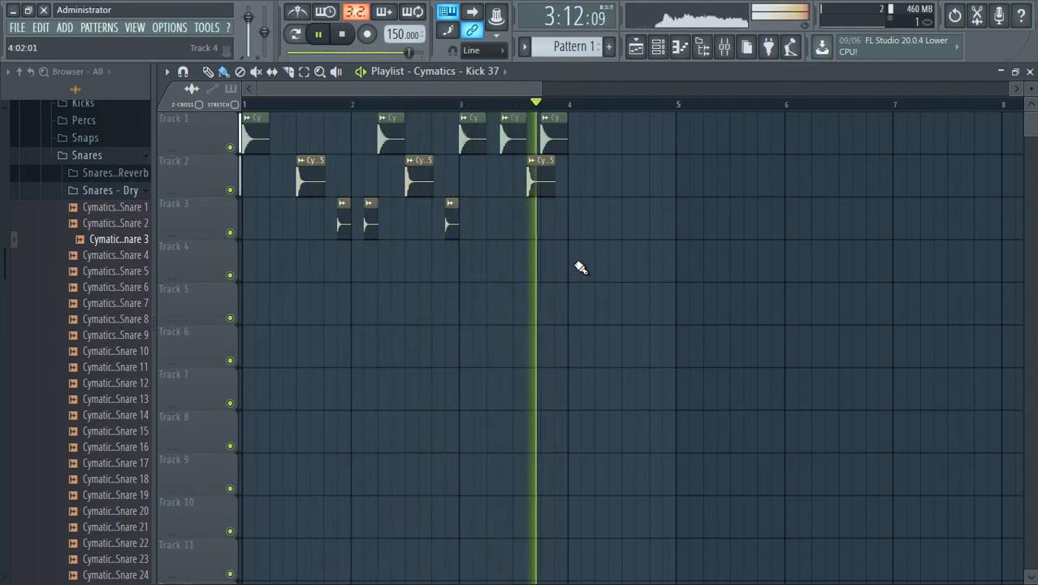
{"action": "key", "text": "space"}
Move the bar 3 Dry Snare 5 clip on Track 2 to 3:09 and play the beat back.
{"action": "left_click_drag", "start_coordinate": [540, 176], "coordinate": [527, 176]}
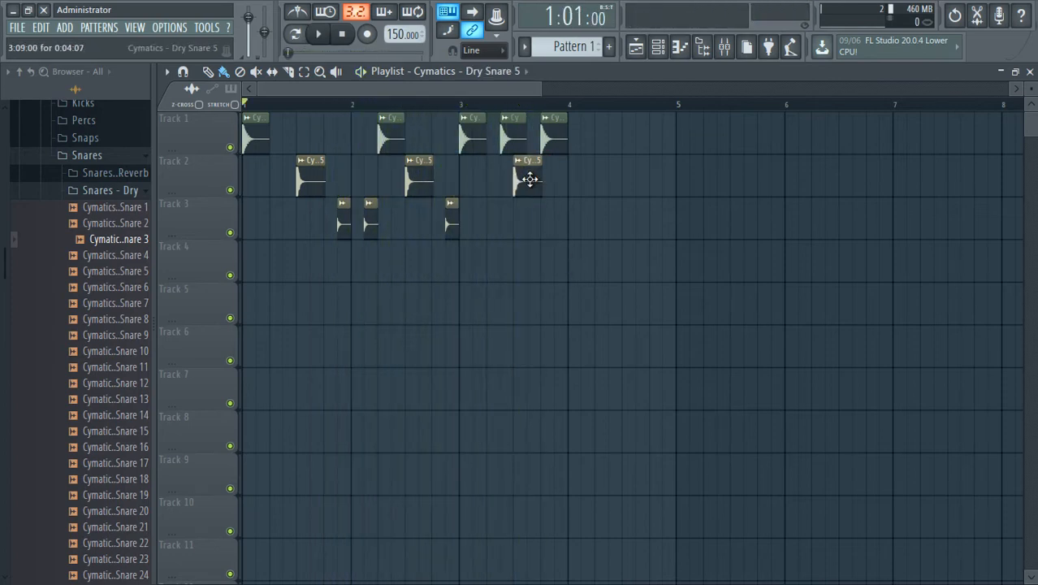
{"action": "key", "text": "space"}
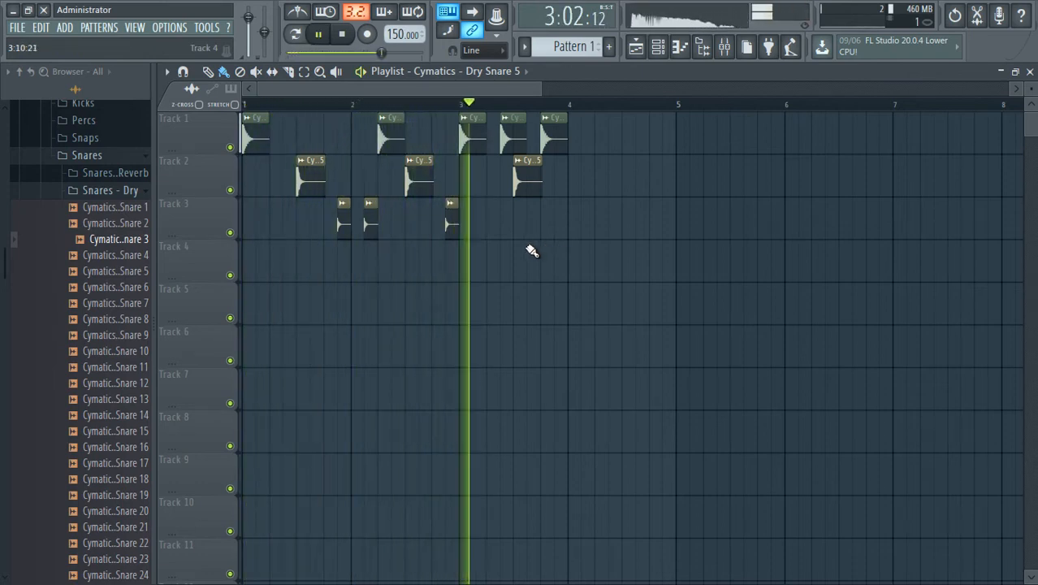
{"action": "key", "text": "space"}
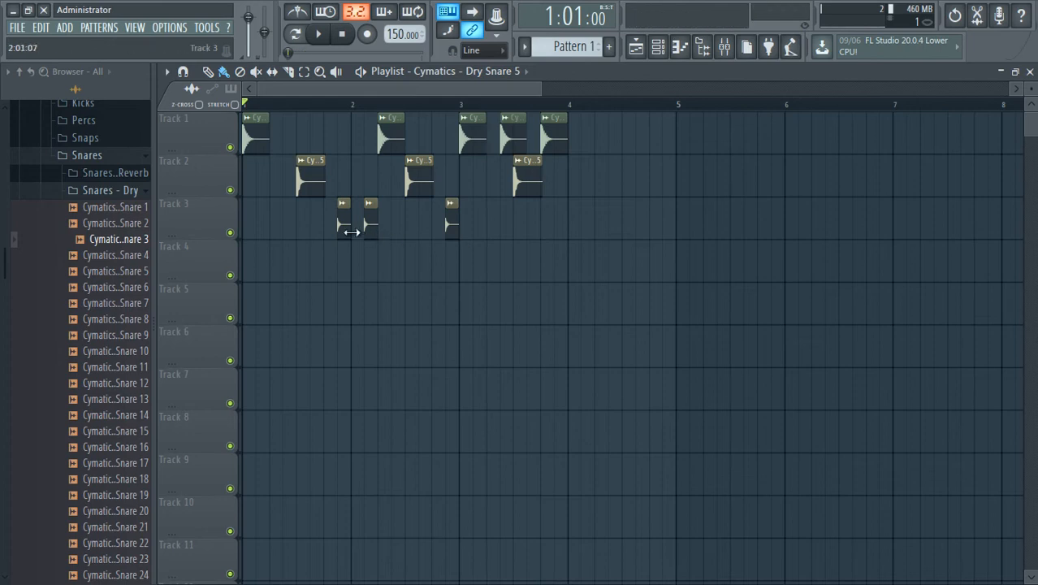
Add Dry Snare 3 clips on Track 3 at 3:15 and 4:03 and a Dry Snare 5 clip on Track 2 at 4:09.
{"action": "left_click", "coordinate": [351, 234]}
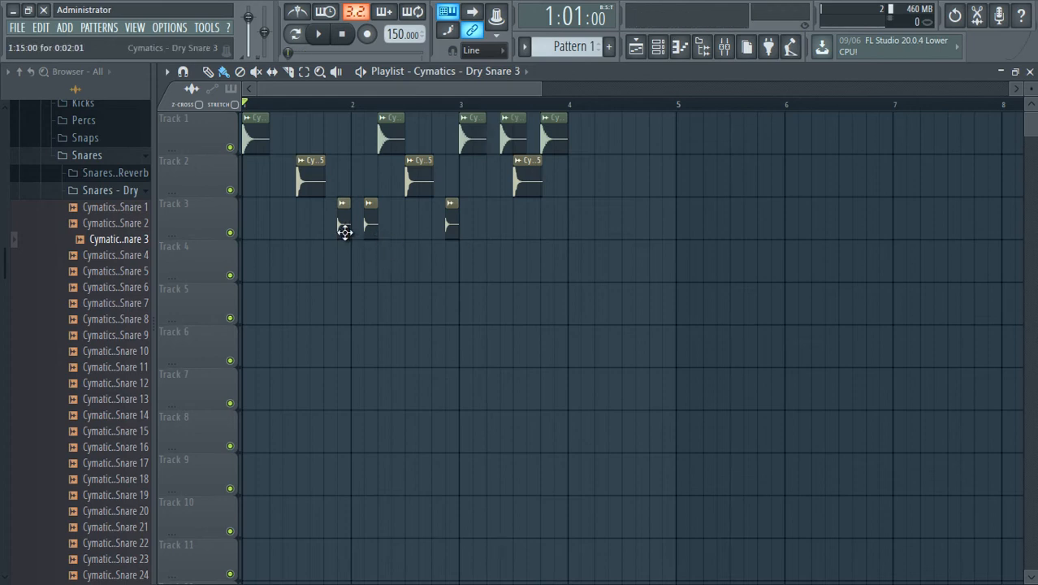
{"action": "left_click", "coordinate": [583, 233]}
{"action": "key", "text": "space"}
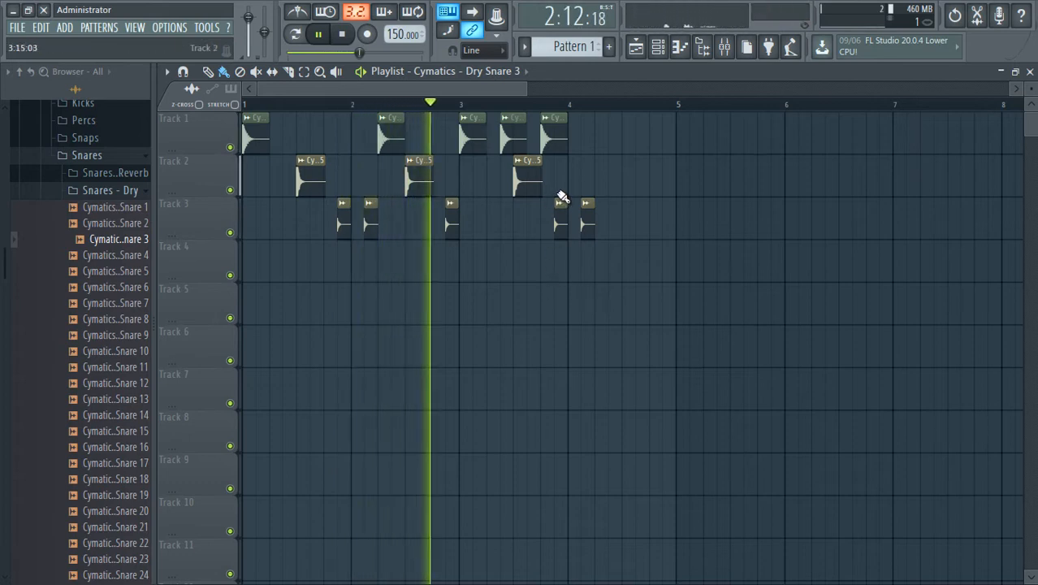
{"action": "left_click", "coordinate": [627, 186]}
{"action": "key", "text": "space"}
Add Kick 37 on Track 1 at 4:05 and Dry Snare 3 on Track 3 at 4:13.
{"action": "left_click", "coordinate": [479, 139]}
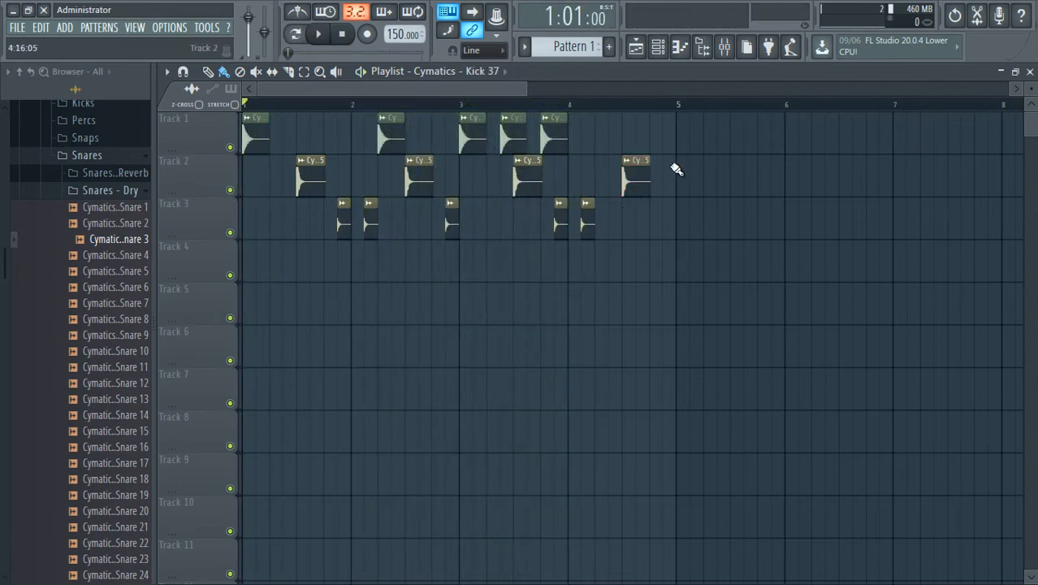
{"action": "left_click", "coordinate": [596, 138]}
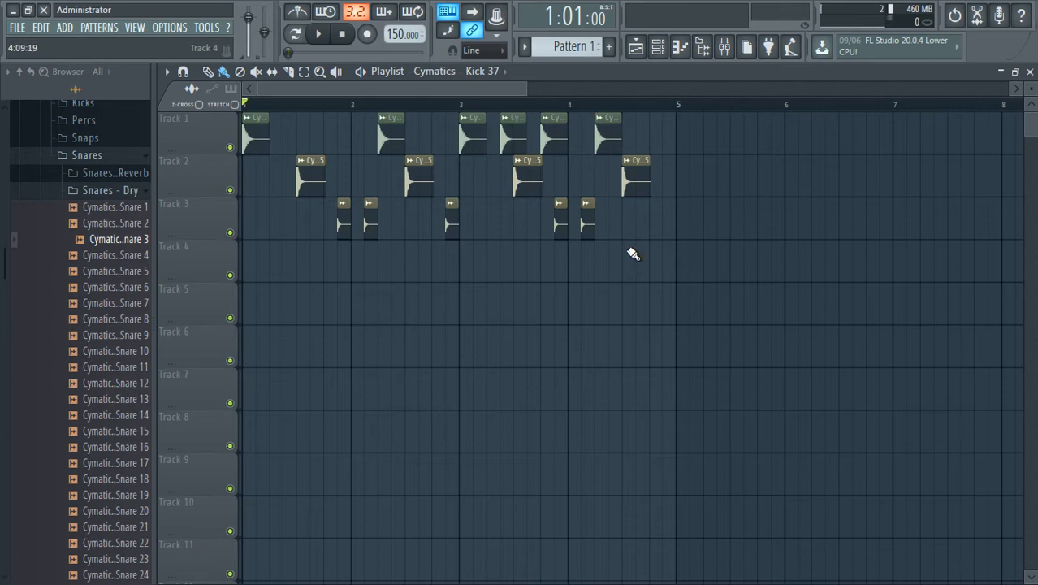
{"action": "left_click", "coordinate": [586, 225]}
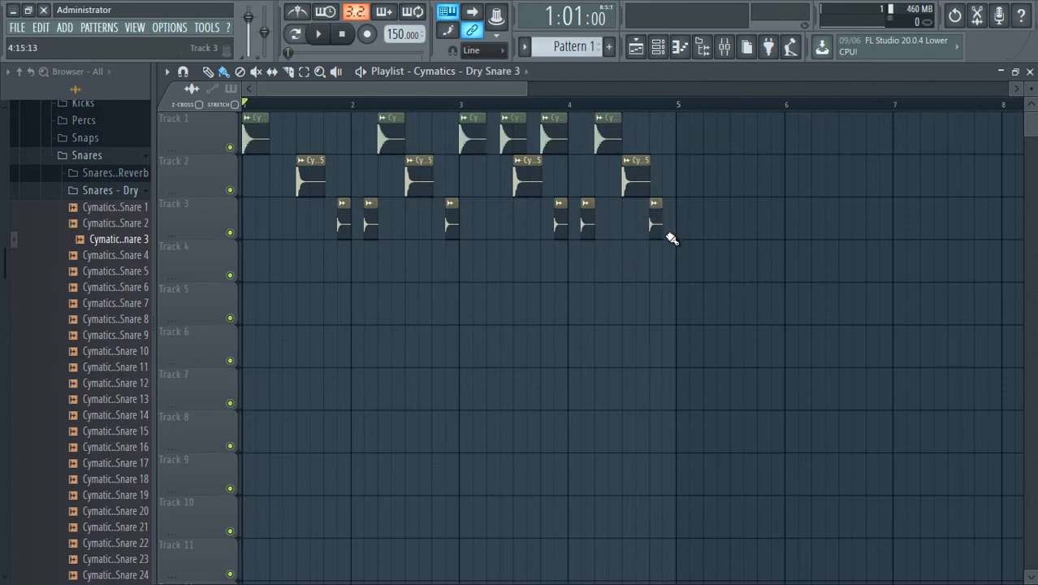
Add a Dry Snare 3 clip on Track 3 at 4:15 and inspect its end against the bar 5 line.
{"action": "left_click_drag", "start_coordinate": [668, 243], "coordinate": [672, 207]}
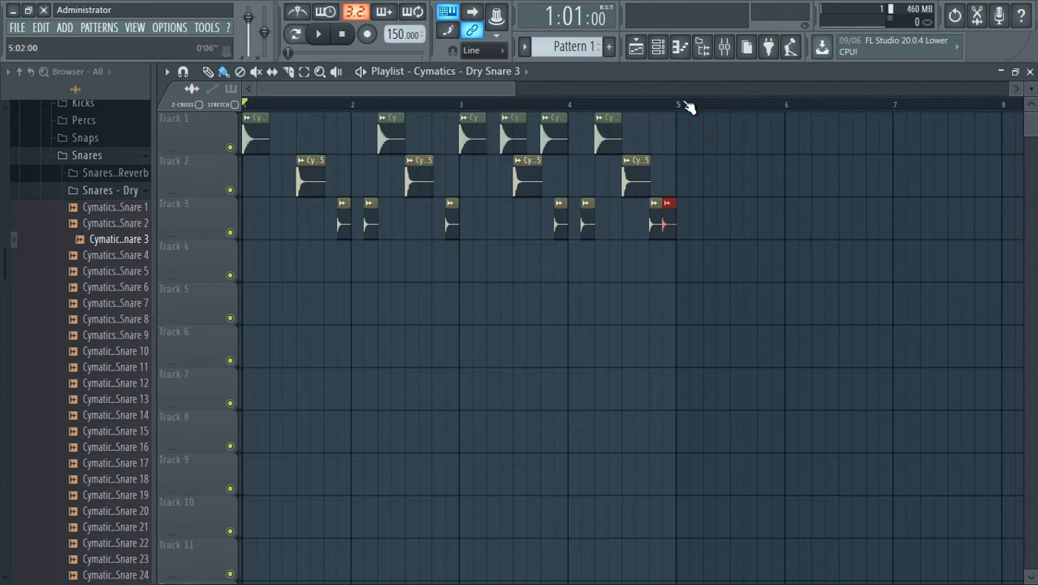
{"action": "scroll", "coordinate": [686, 105], "scroll_direction": "down", "scroll_amount": 3}
{"action": "left_click_drag", "start_coordinate": [691, 323], "coordinate": [103, 218]}
{"action": "scroll", "coordinate": [609, 108], "scroll_direction": "up", "scroll_amount": 4}
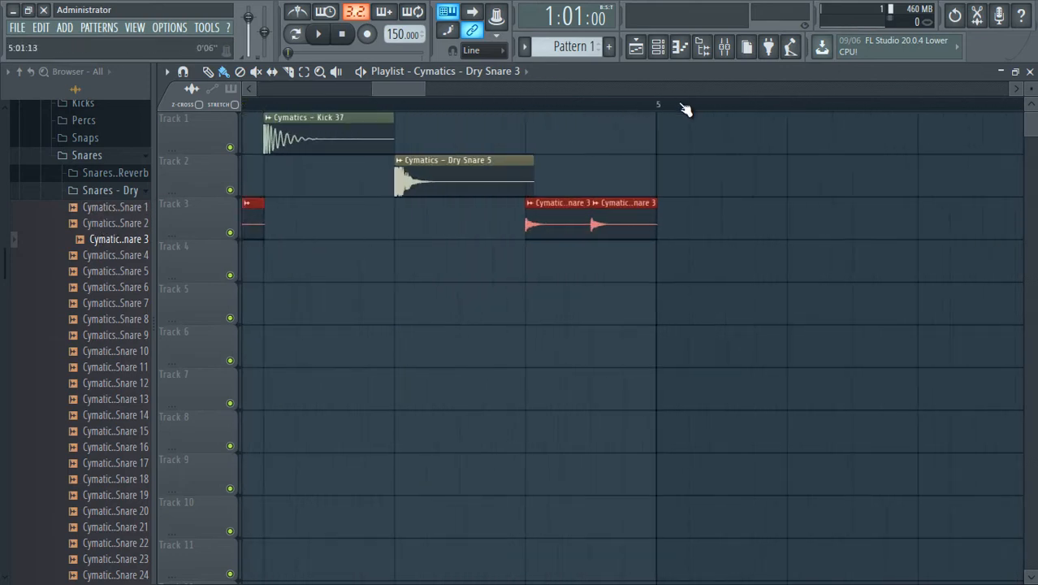
{"action": "scroll", "coordinate": [685, 109], "scroll_direction": "up", "scroll_amount": 3}
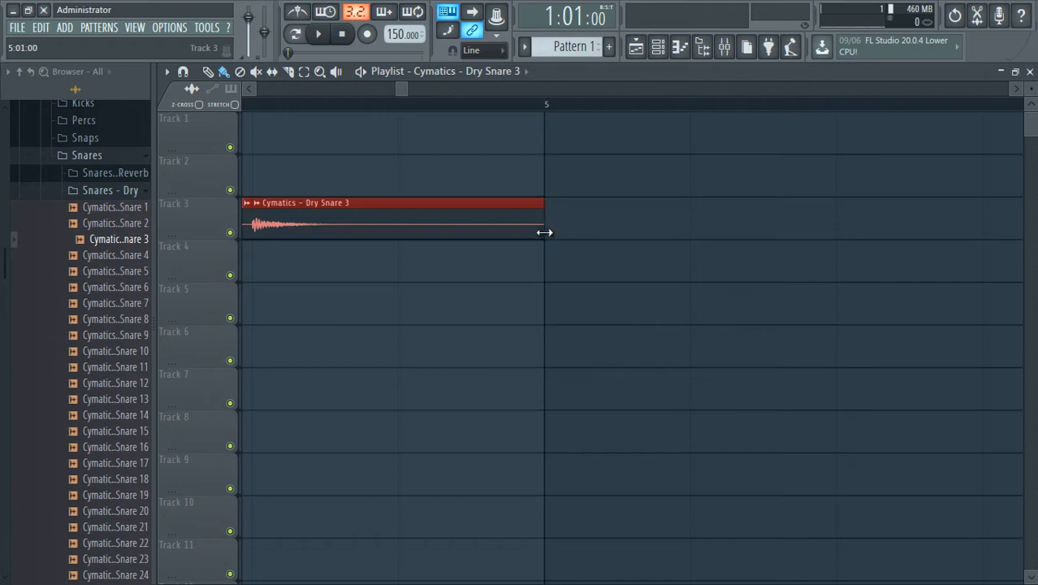
{"action": "scroll", "coordinate": [571, 110], "scroll_direction": "down", "scroll_amount": 8}
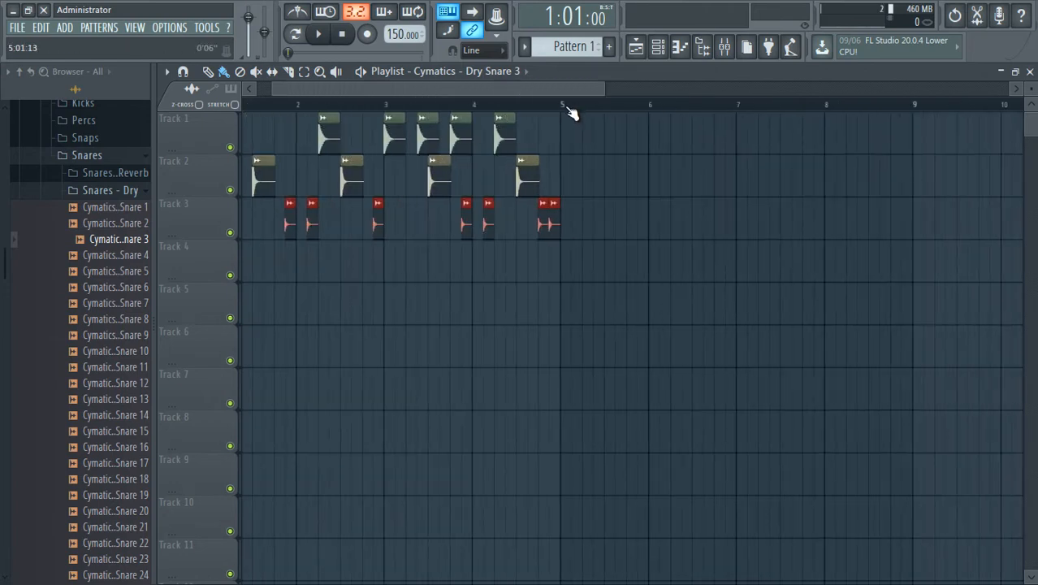
{"action": "scroll", "coordinate": [435, 103], "scroll_direction": "up", "scroll_amount": 2}
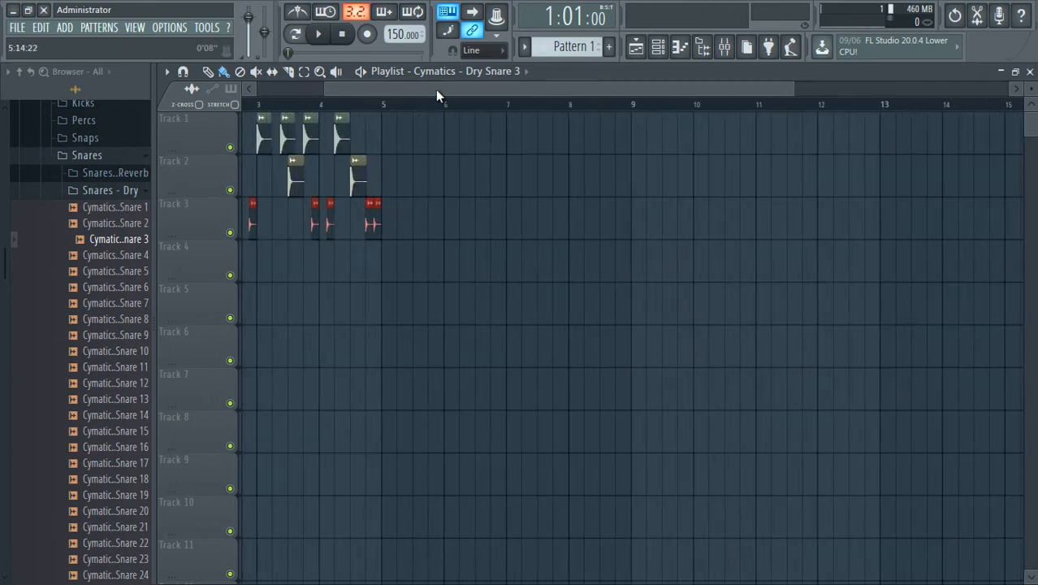
Select all clips of the four-bar beat on Tracks 1 to 3 and duplicate them into bars 5 to 8.
{"action": "left_click_drag", "start_coordinate": [436, 89], "coordinate": [364, 91]}
{"action": "left_click_drag", "start_coordinate": [498, 282], "coordinate": [218, 94]}
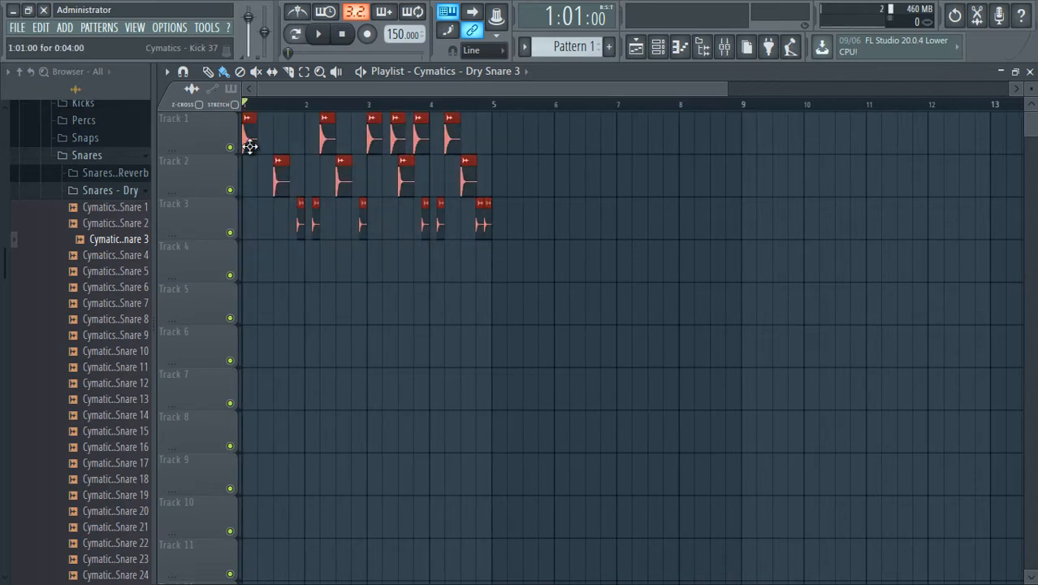
{"action": "key", "text": "ctrl+b"}
{"action": "left_click", "coordinate": [605, 331]}
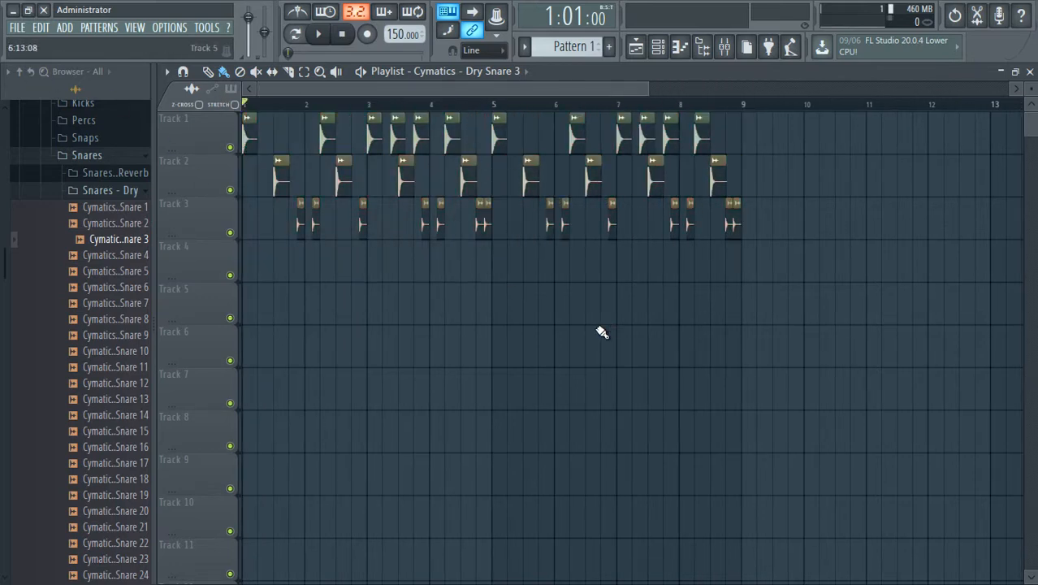
Play back the eight-bar beat while collapsing the Snares and Cymatics pack folders in the browser, and stop playback.
{"action": "key", "text": "space"}
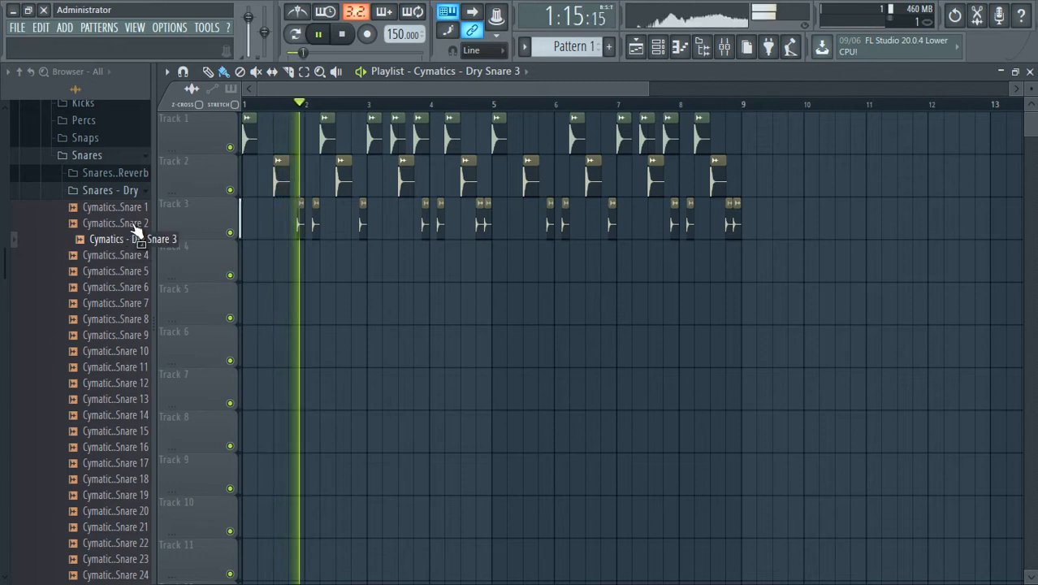
{"action": "left_click", "coordinate": [138, 192]}
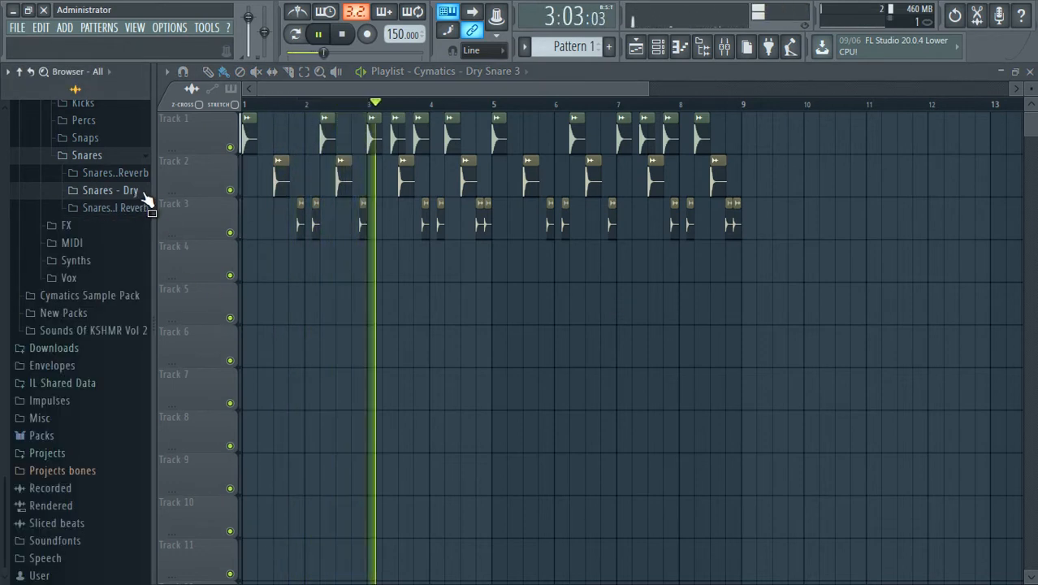
{"action": "left_click", "coordinate": [134, 159]}
{"action": "scroll", "coordinate": [126, 235], "scroll_direction": "up", "scroll_amount": 4}
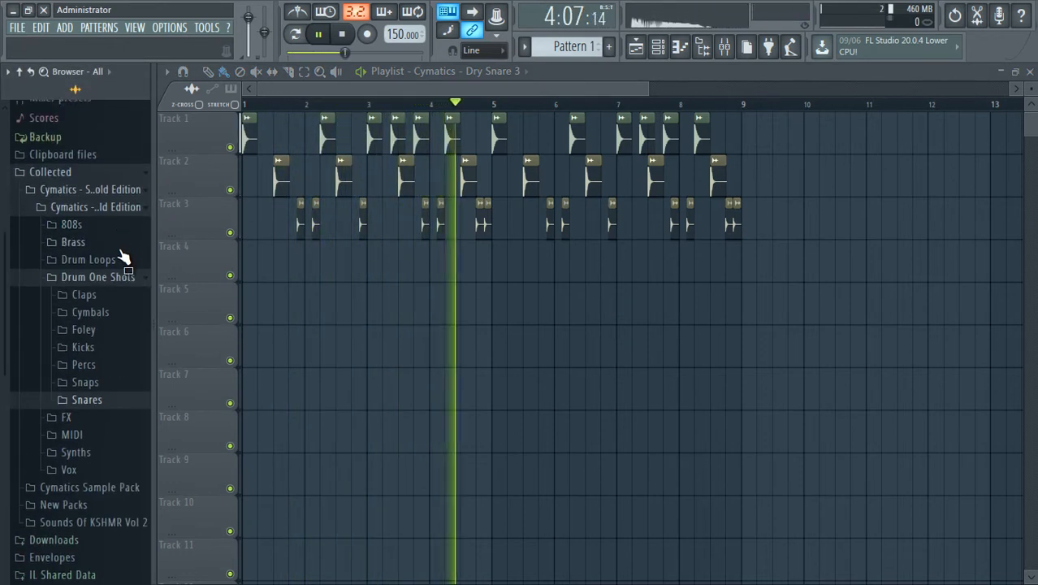
{"action": "left_click", "coordinate": [128, 207]}
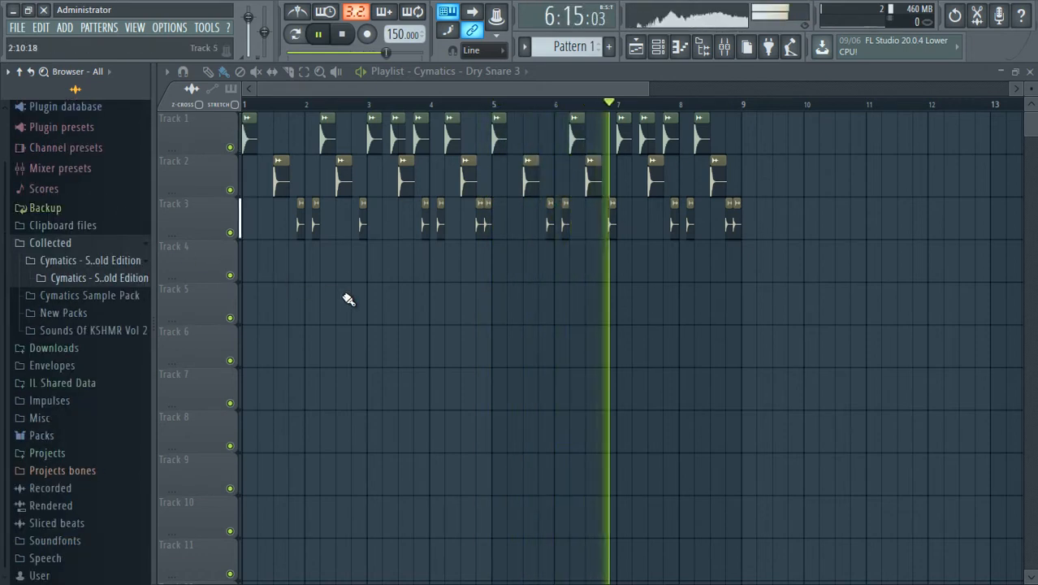
{"action": "double_click", "coordinate": [313, 224]}
{"action": "key", "text": "Escape"}
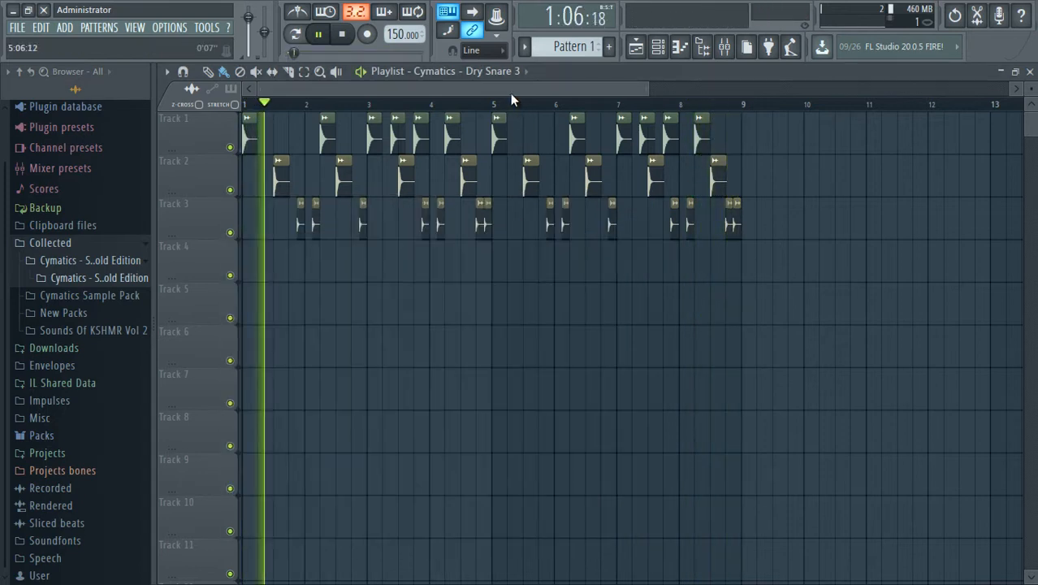
{"action": "key", "text": "space"}
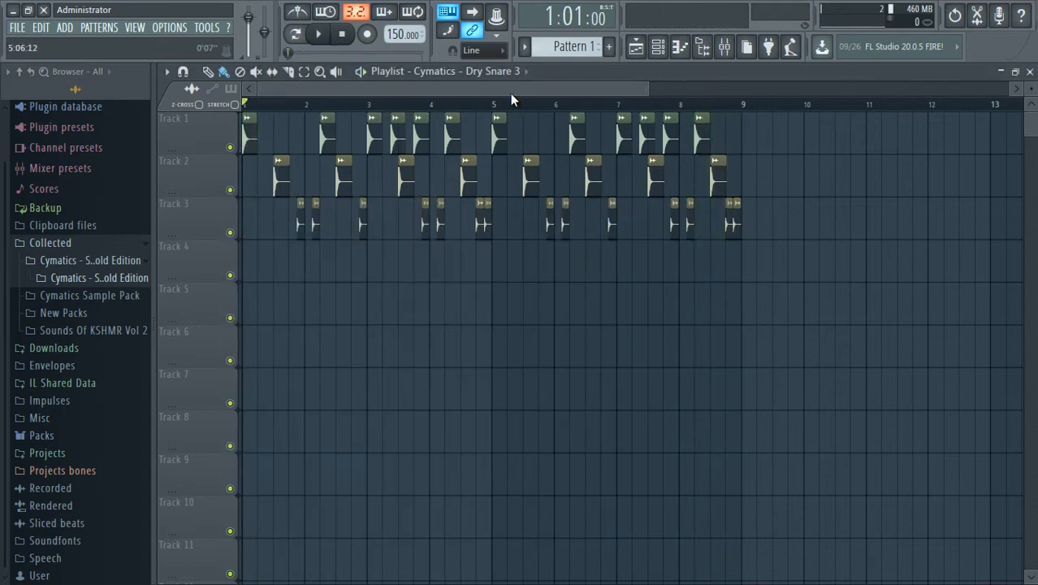
Show the Channel rack and rename Pattern 1 as Melody.
{"action": "left_click", "coordinate": [659, 48]}
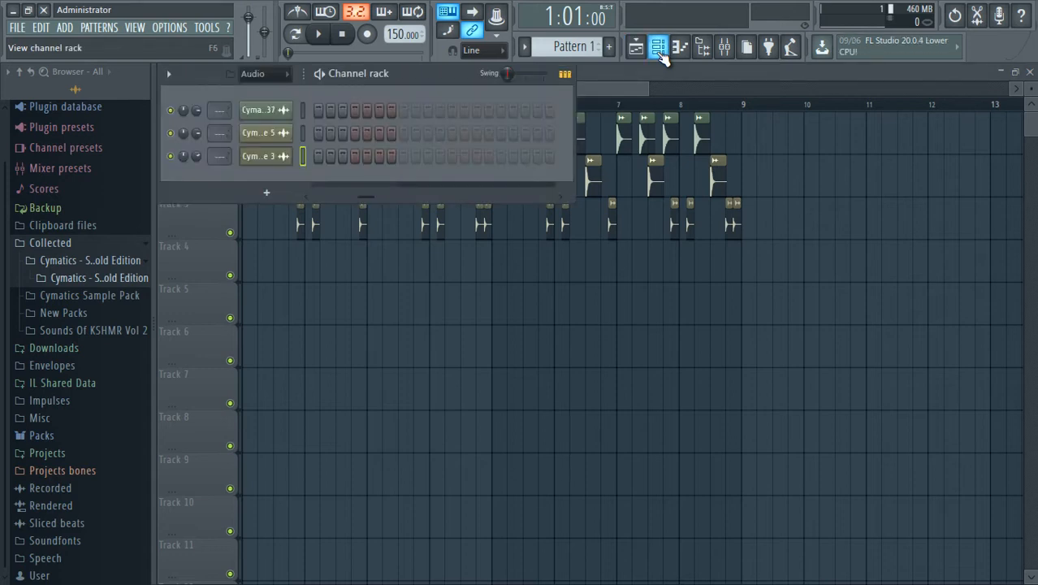
{"action": "left_click", "coordinate": [583, 52]}
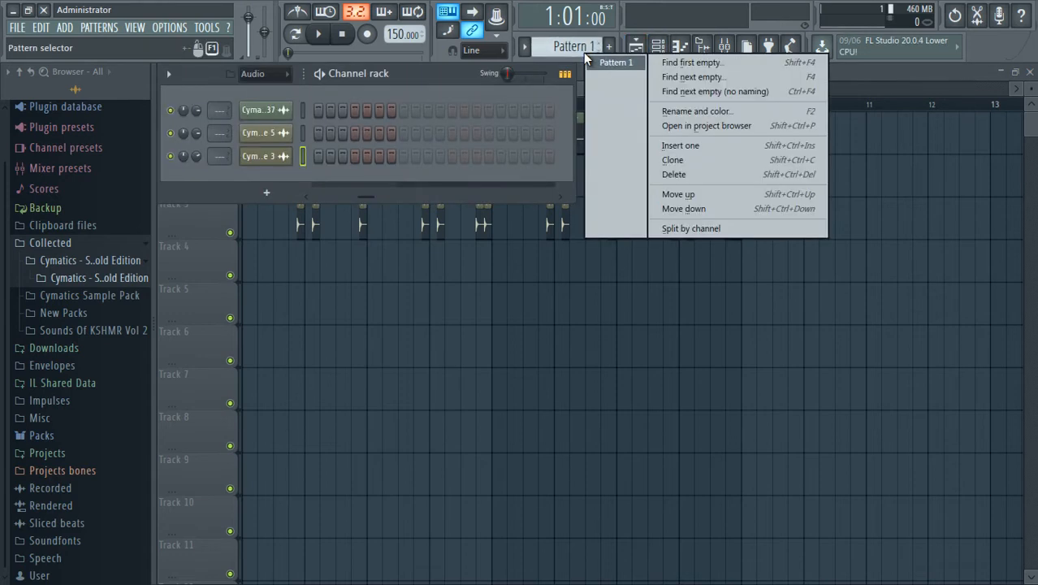
{"action": "left_click", "coordinate": [722, 111]}
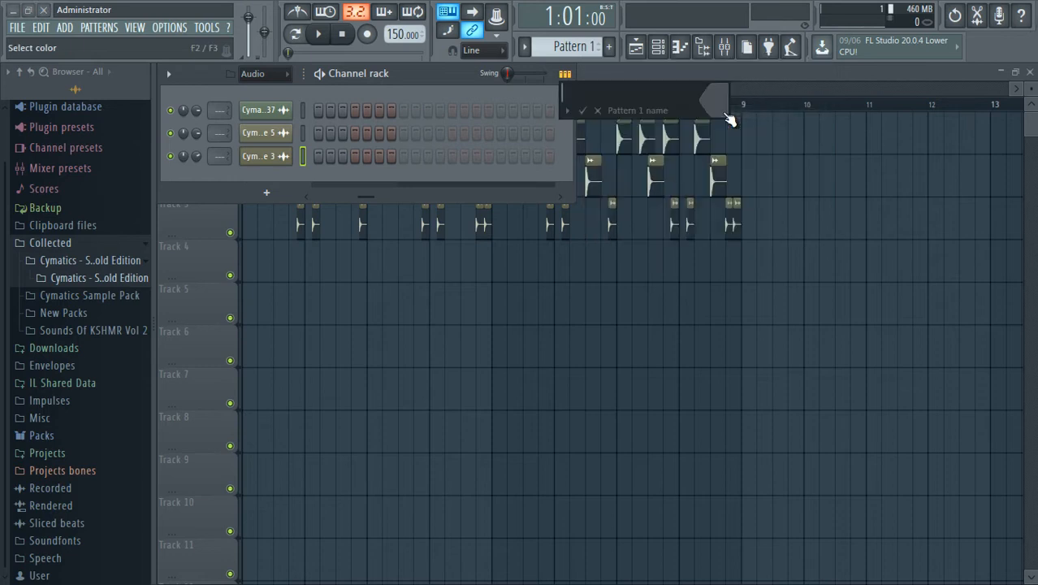
{"action": "key", "text": "Return"}
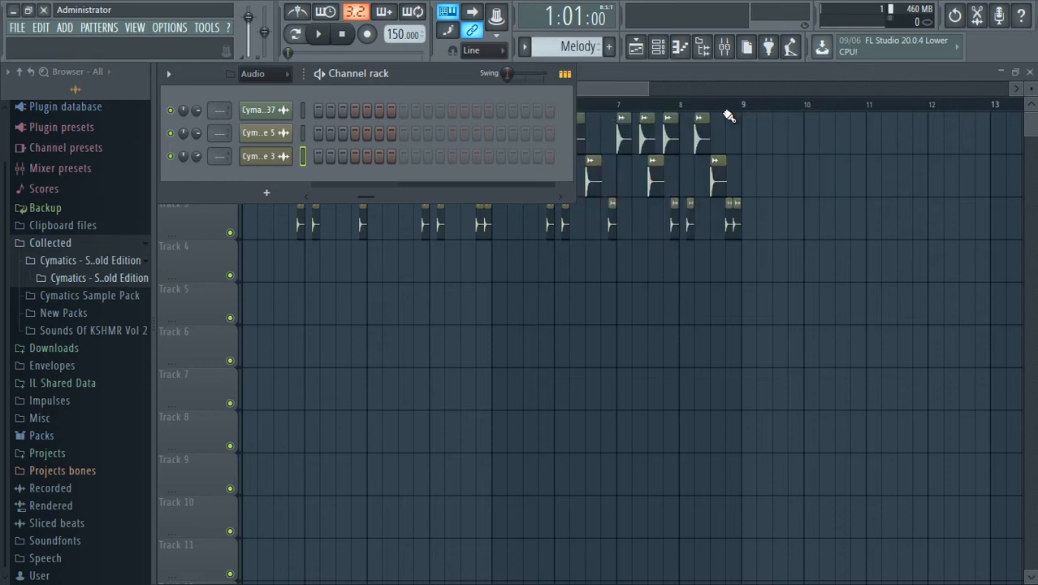
Show the Unsorted channel group and add a GMS synthesizer channel.
{"action": "left_click", "coordinate": [278, 74]}
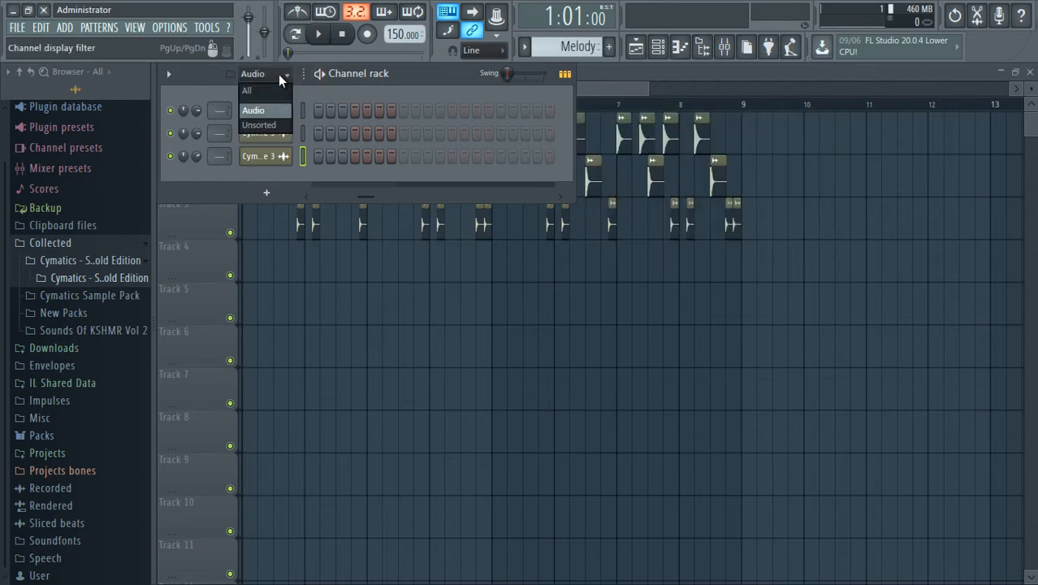
{"action": "left_click", "coordinate": [259, 127]}
{"action": "left_click", "coordinate": [267, 215]}
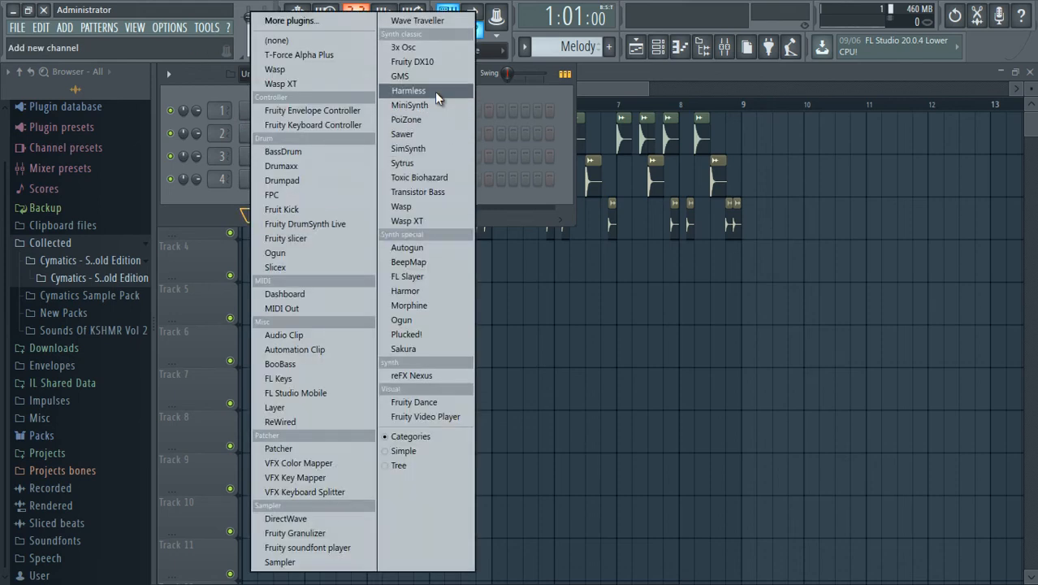
{"action": "left_click", "coordinate": [421, 77]}
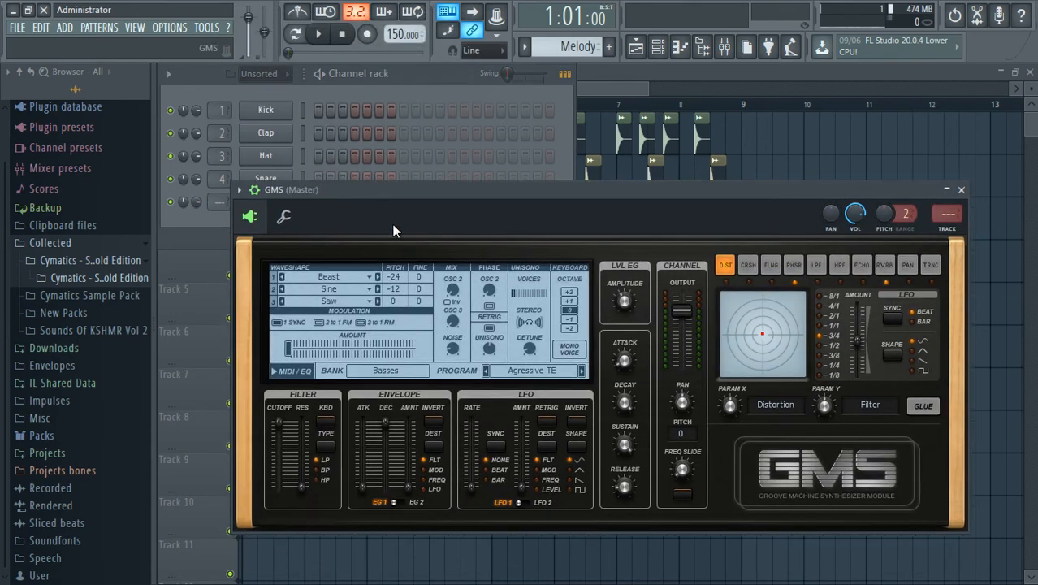
Try presets from the GMS Leads & Synths bank and load the Layerchords preset.
{"action": "left_click", "coordinate": [508, 371]}
{"action": "left_click", "coordinate": [512, 374]}
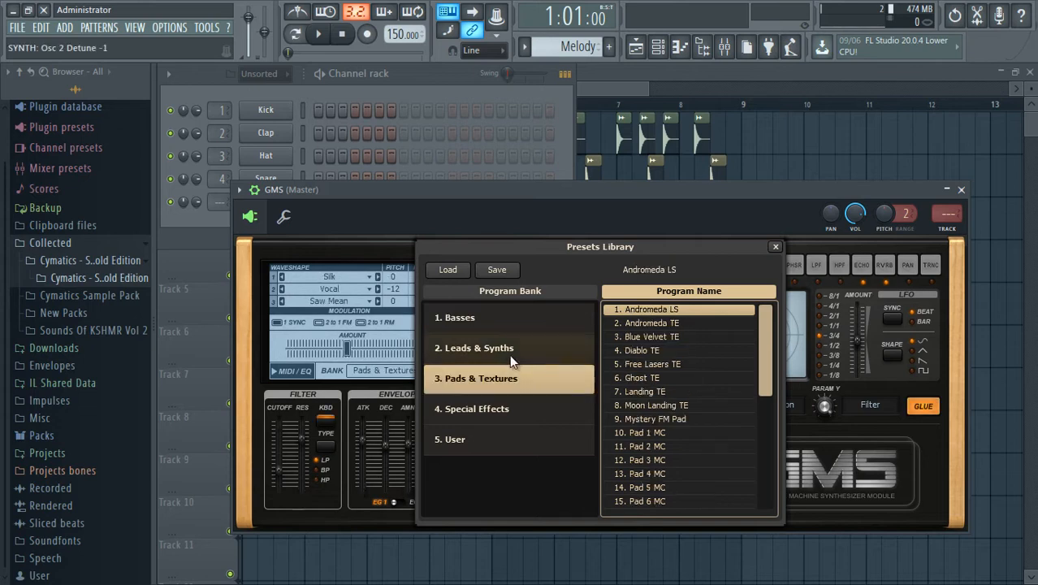
{"action": "left_click", "coordinate": [509, 354]}
{"action": "left_click", "coordinate": [666, 378]}
{"action": "scroll", "coordinate": [690, 394], "scroll_direction": "down", "scroll_amount": 1}
{"action": "scroll", "coordinate": [689, 396], "scroll_direction": "down", "scroll_amount": 2}
{"action": "left_click", "coordinate": [689, 397]}
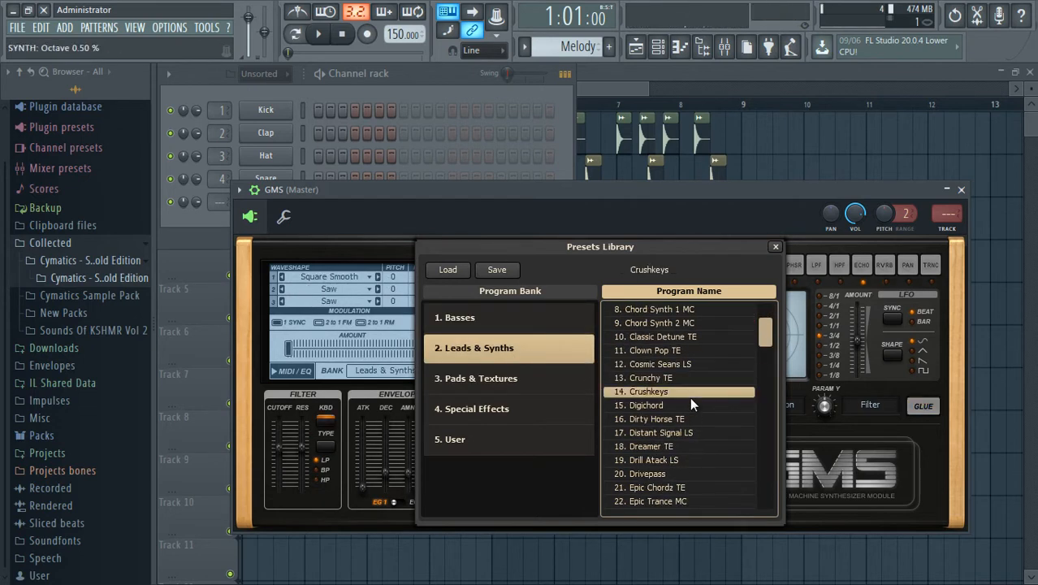
{"action": "scroll", "coordinate": [690, 397], "scroll_direction": "down", "scroll_amount": 2}
{"action": "left_click", "coordinate": [691, 394]}
{"action": "scroll", "coordinate": [691, 393], "scroll_direction": "down", "scroll_amount": 3}
{"action": "left_click", "coordinate": [690, 393]}
{"action": "scroll", "coordinate": [689, 397], "scroll_direction": "down", "scroll_amount": 3}
{"action": "scroll", "coordinate": [689, 401], "scroll_direction": "down", "scroll_amount": 7}
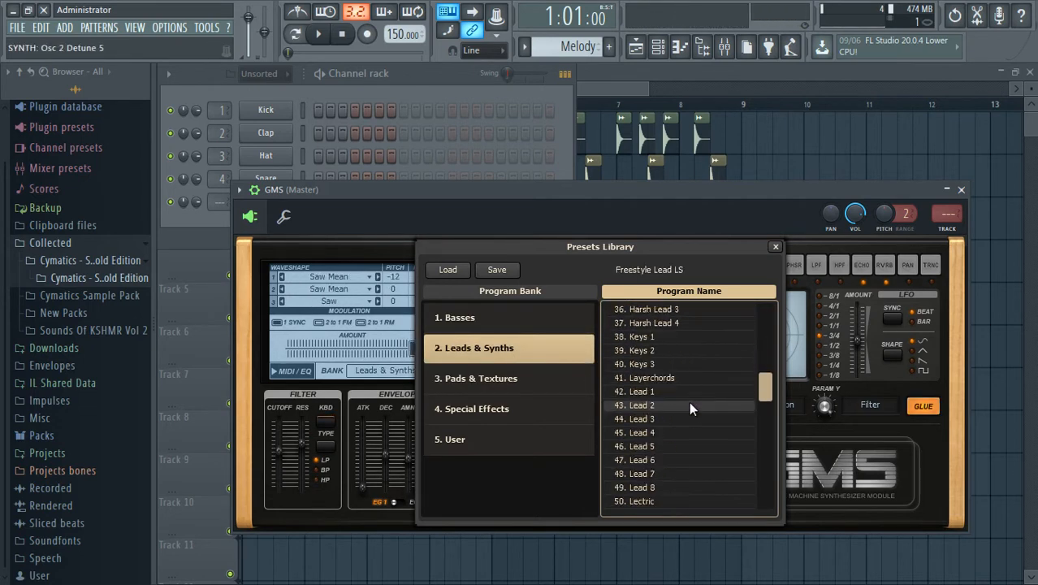
{"action": "left_click", "coordinate": [656, 378]}
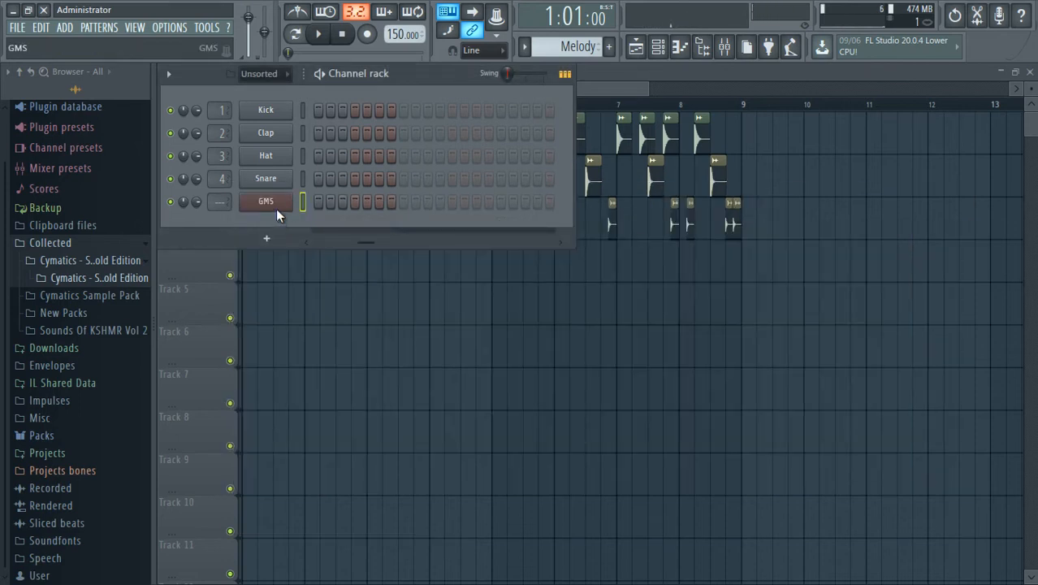
Open the GMS channel's piano roll and enter G4 at 1:01, D5 at 1:05, A4 at 1:09 and A#4 at 1:13.
{"action": "right_click", "coordinate": [276, 209]}
{"action": "left_click", "coordinate": [325, 199]}
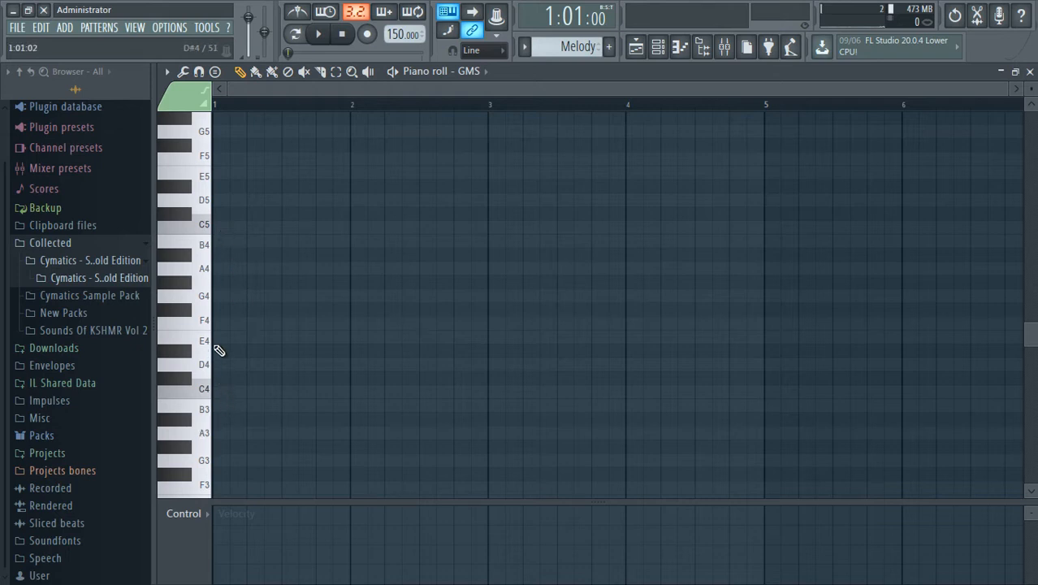
{"action": "left_click", "coordinate": [216, 296]}
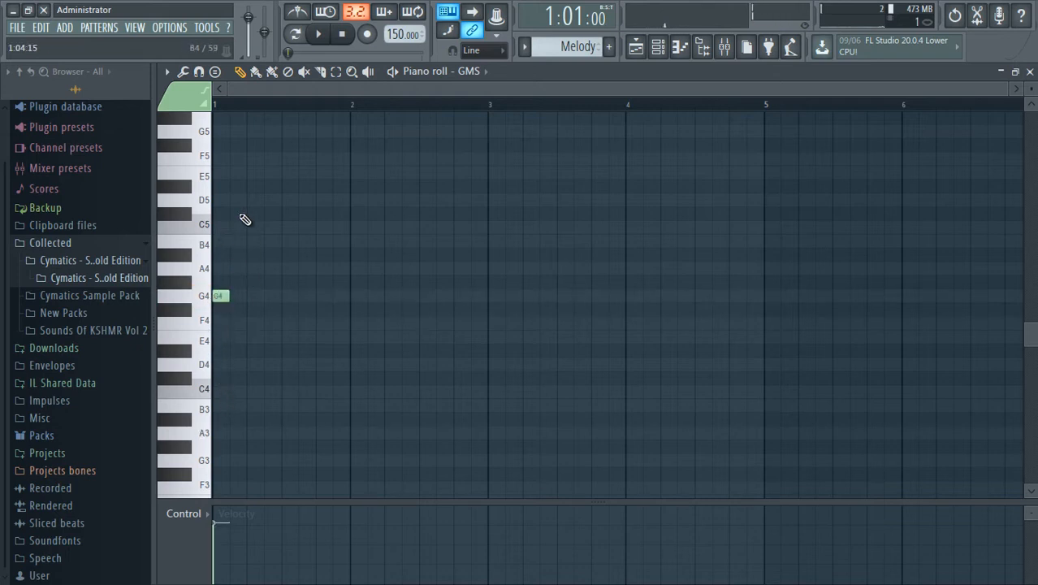
{"action": "left_click", "coordinate": [287, 256]}
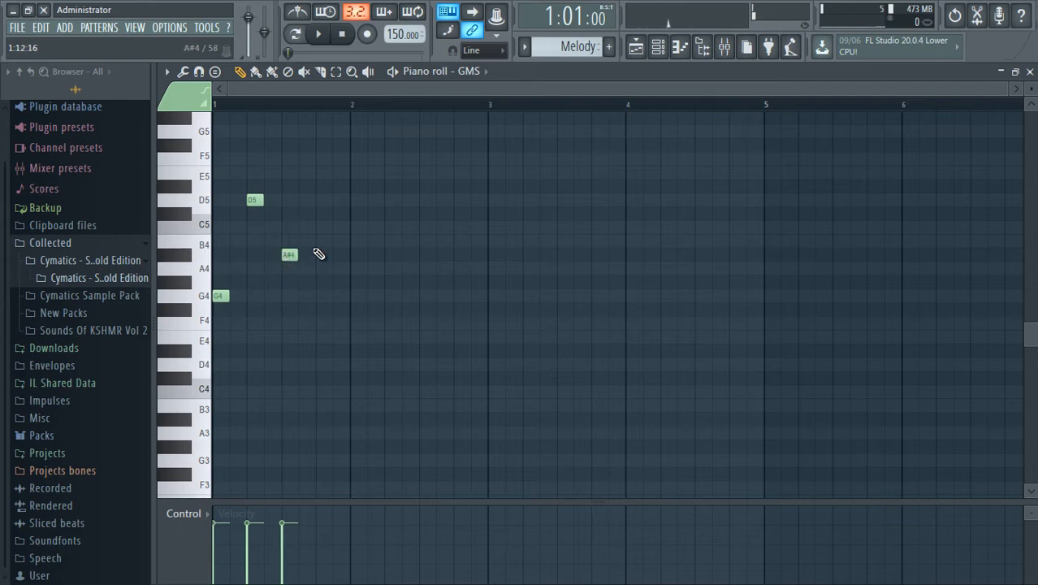
{"action": "left_click_drag", "start_coordinate": [290, 255], "coordinate": [286, 281]}
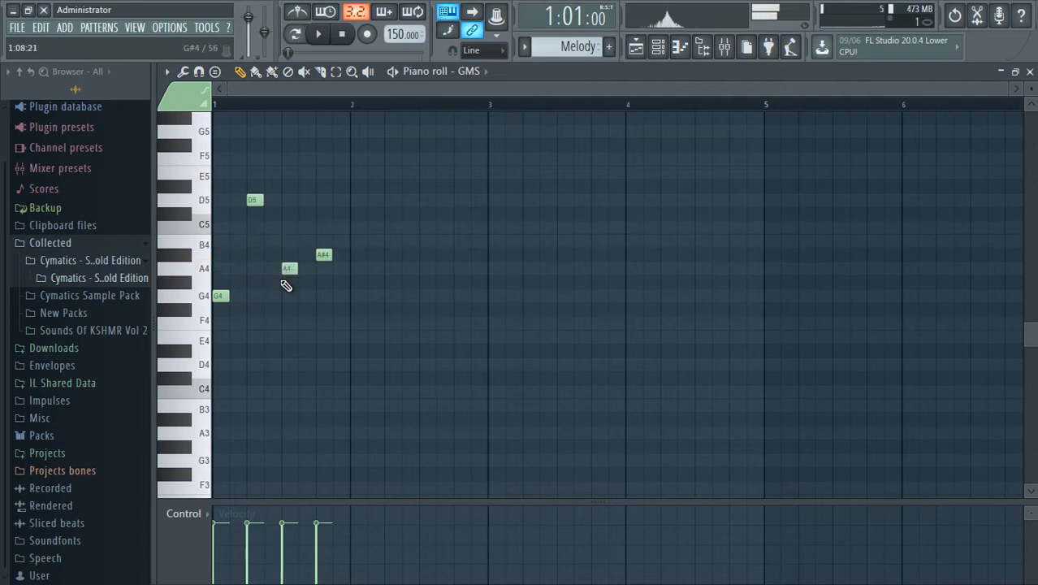
Switch playback to pattern mode and audition the four-note melody.
{"action": "key", "text": "space"}
{"action": "key", "text": "space"}
{"action": "left_click", "coordinate": [301, 38]}
{"action": "key", "text": "space"}
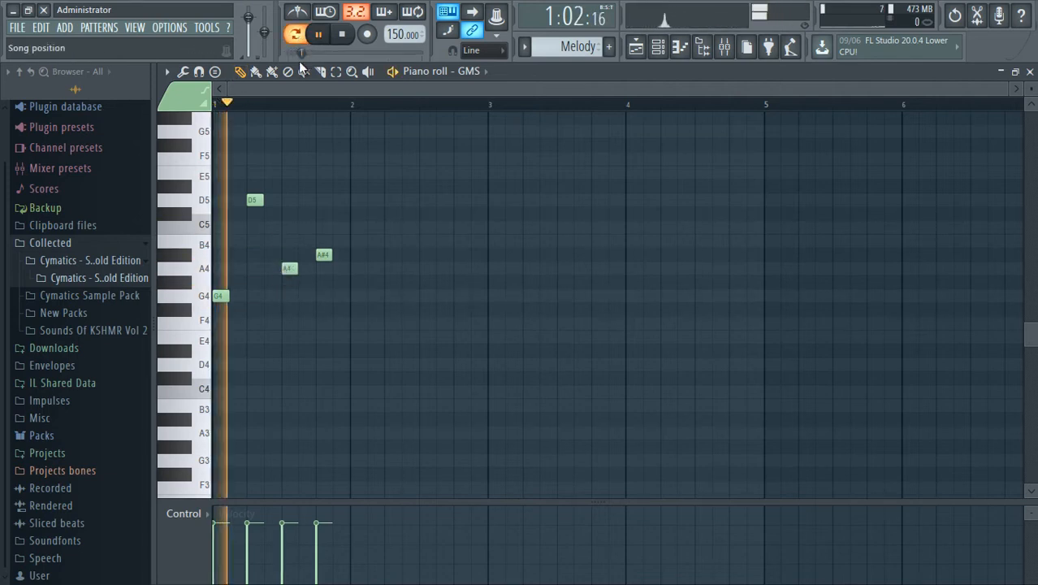
{"action": "key", "text": "space"}
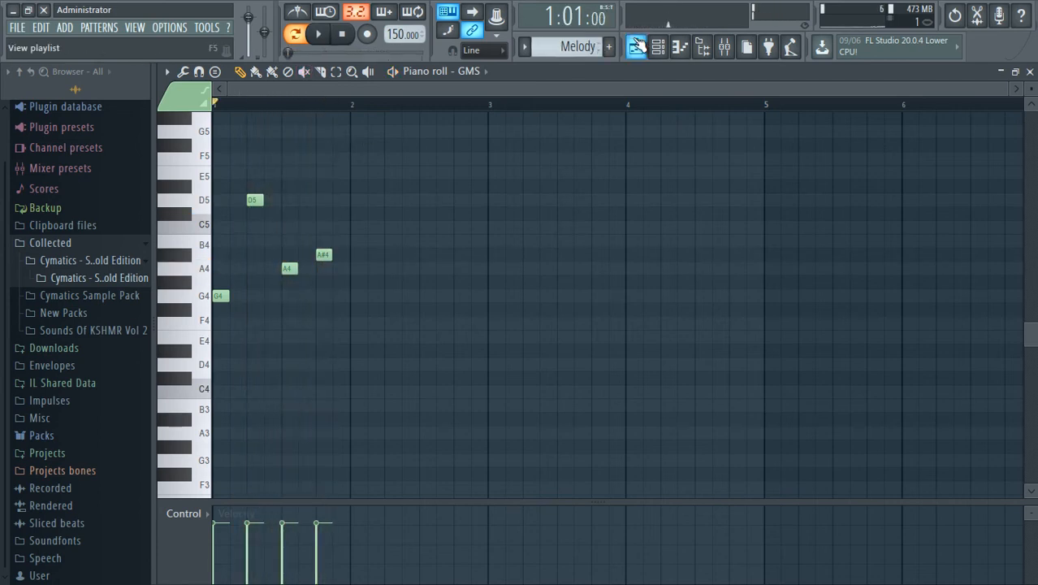
Return to the Playlist, pick the Melody pattern and place it on Track 4 at bar 1.
{"action": "left_click", "coordinate": [636, 47]}
{"action": "left_click", "coordinate": [385, 302]}
{"action": "right_click", "coordinate": [386, 310]}
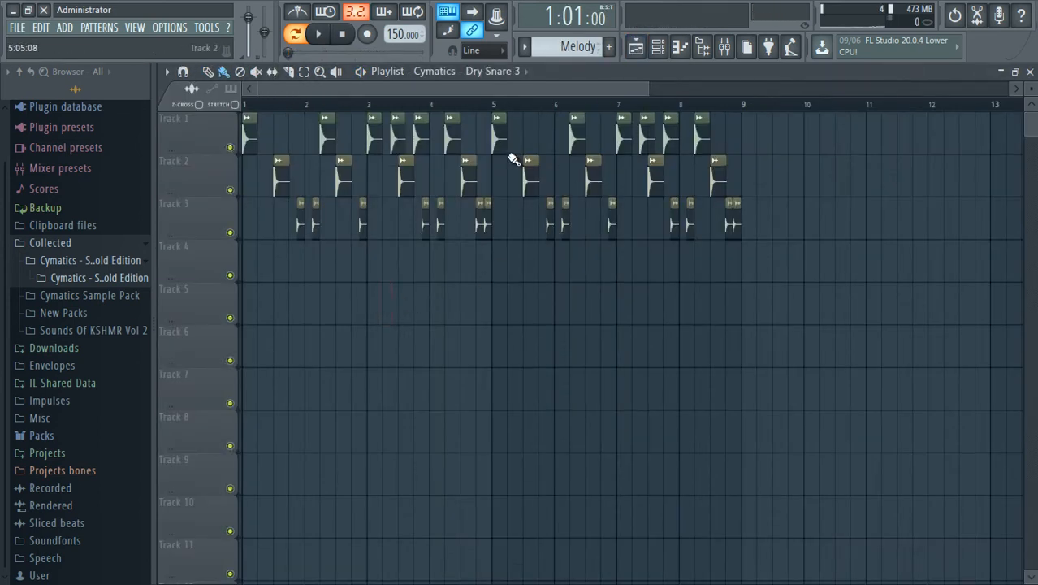
{"action": "left_click", "coordinate": [518, 72]}
{"action": "left_click", "coordinate": [445, 157]}
{"action": "left_click_drag", "start_coordinate": [347, 290], "coordinate": [124, 315]}
{"action": "left_click_drag", "start_coordinate": [255, 310], "coordinate": [258, 264]}
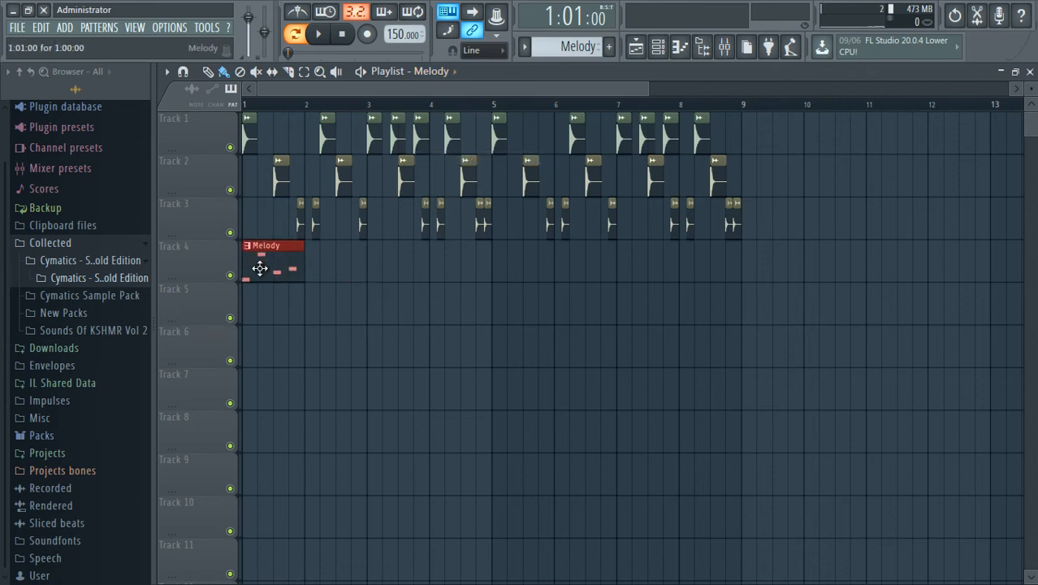
In the Melody pattern's piano roll, repeat the bar 1 notes through bars 2 to 4 and move the final A#4 to 4:15.
{"action": "double_click", "coordinate": [260, 267]}
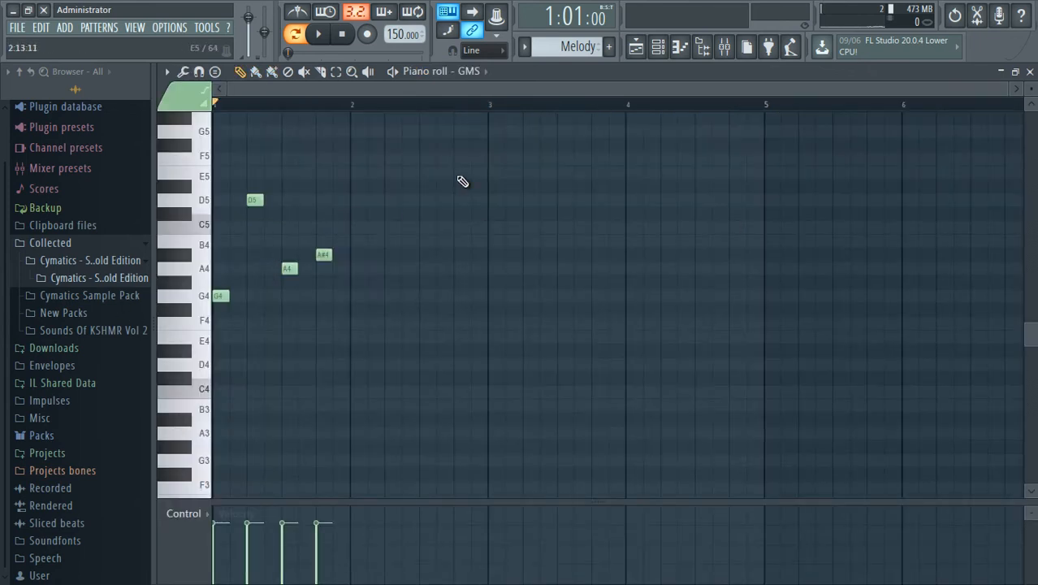
{"action": "left_click_drag", "start_coordinate": [460, 123], "coordinate": [634, 299]}
{"action": "left_click", "coordinate": [626, 367], "text": "ctrl"}
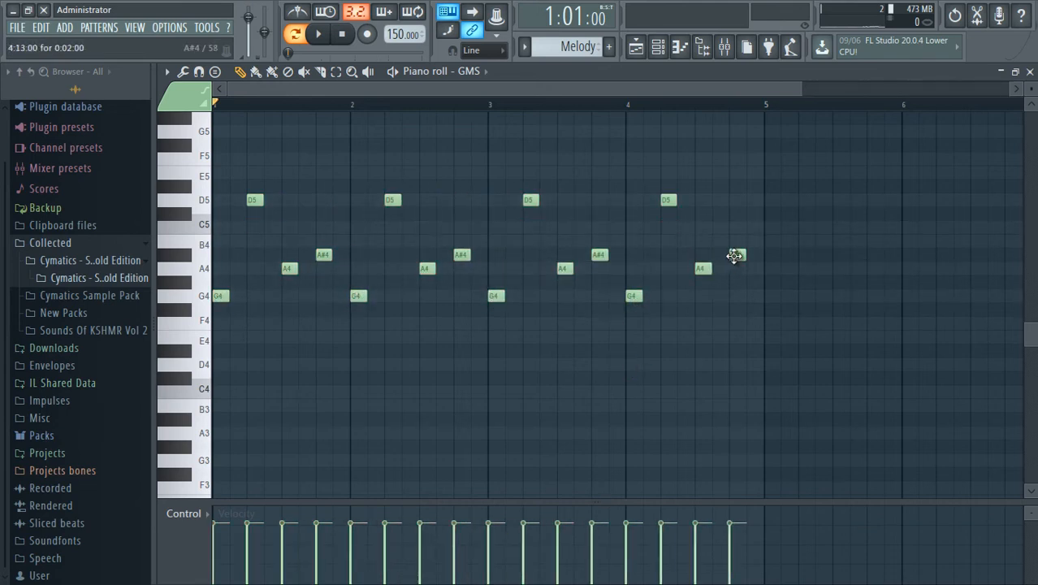
{"action": "left_click_drag", "start_coordinate": [733, 256], "coordinate": [750, 256]}
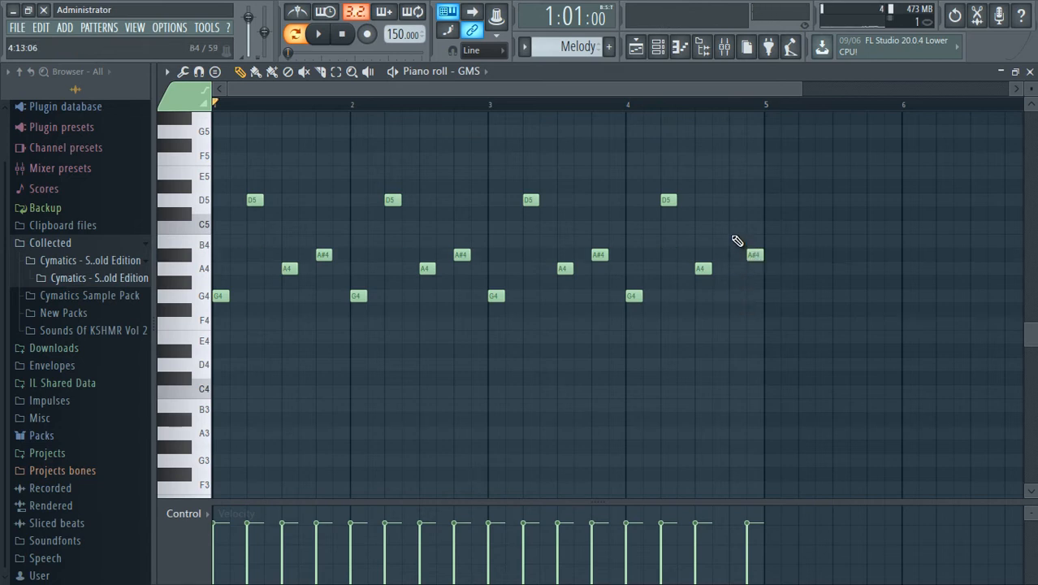
Add a C5 note at 4:13 in the GMS melody and audition the Melody pattern.
{"action": "left_click", "coordinate": [734, 228]}
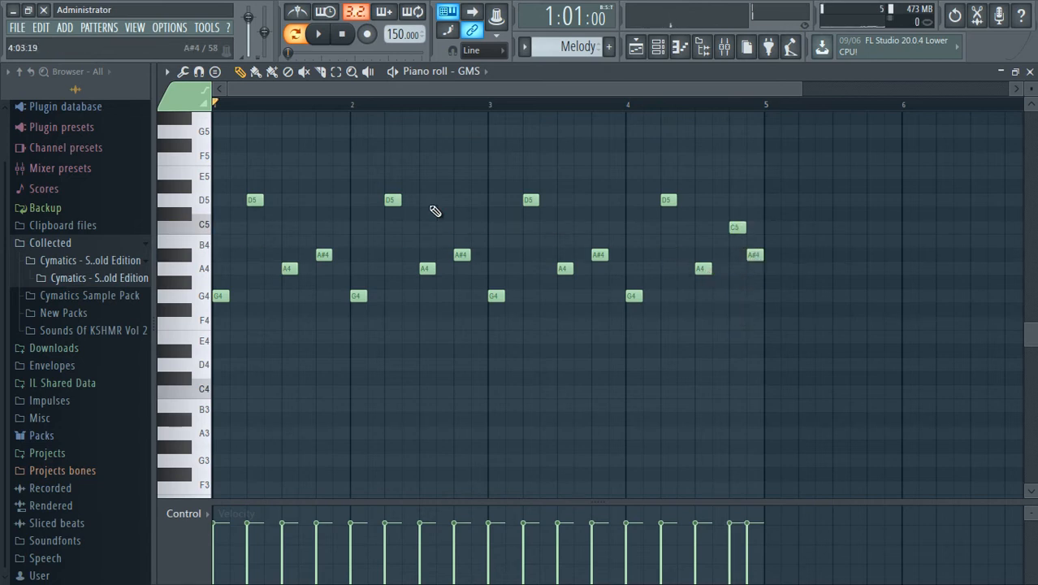
{"action": "key", "text": "space"}
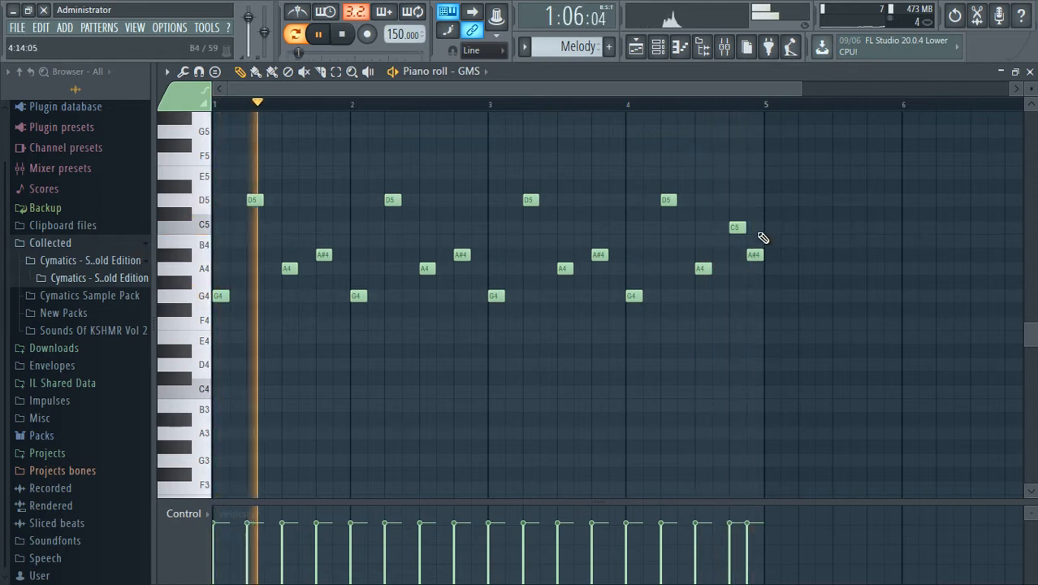
{"action": "key", "text": "space"}
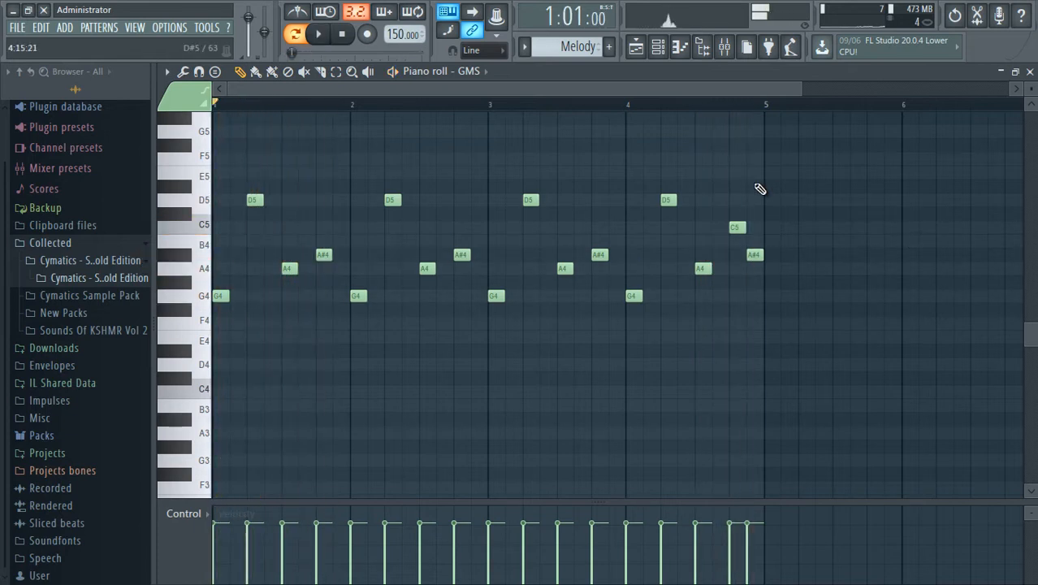
Place a second Melody clip on Track 4 at bar 5 in the Playlist and play the arrangement in song mode.
{"action": "left_click", "coordinate": [635, 47]}
{"action": "left_click", "coordinate": [501, 279]}
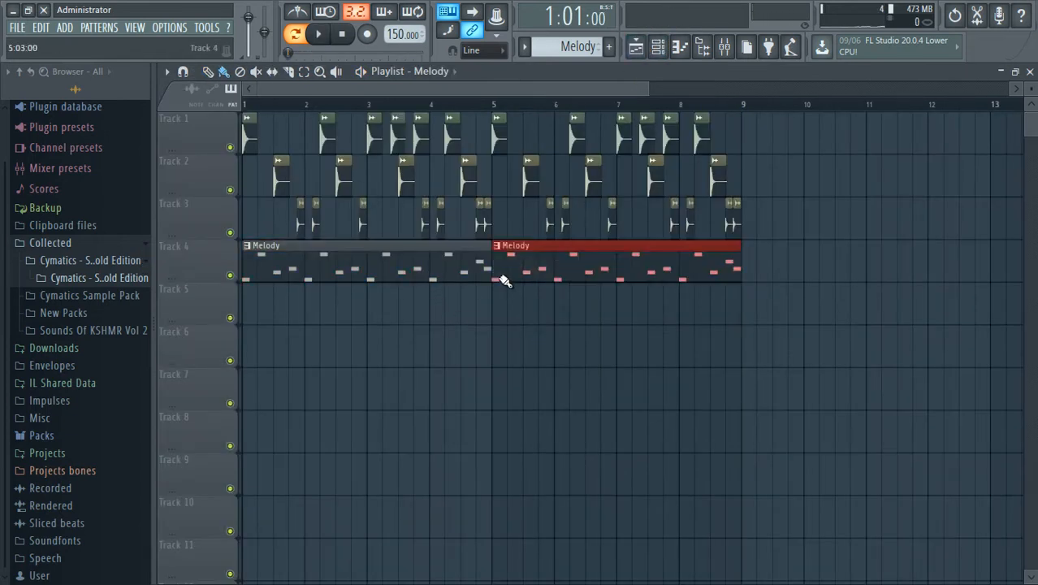
{"action": "left_click", "coordinate": [298, 34]}
{"action": "key", "text": "space"}
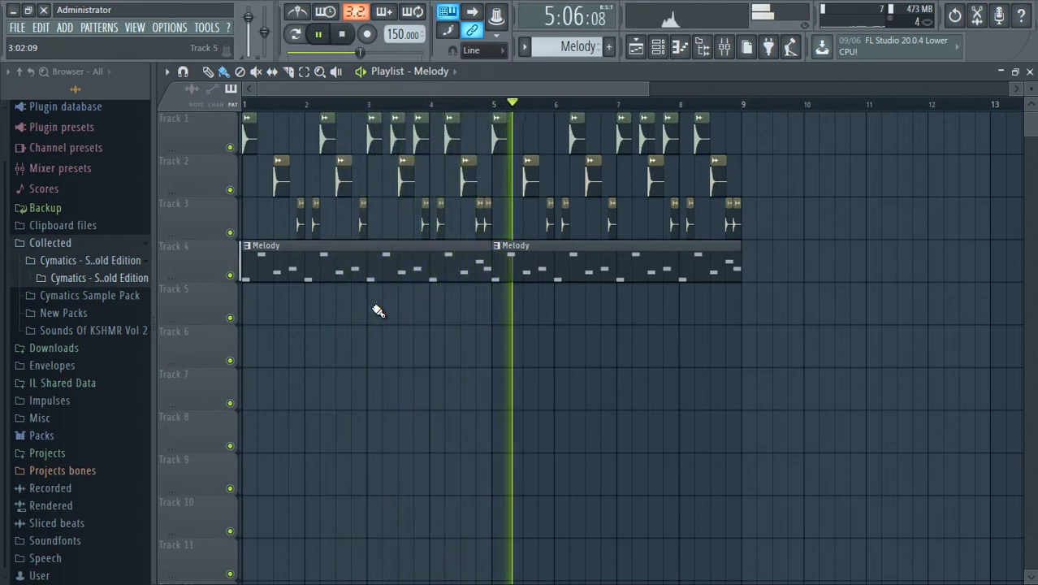
{"action": "key", "text": "space"}
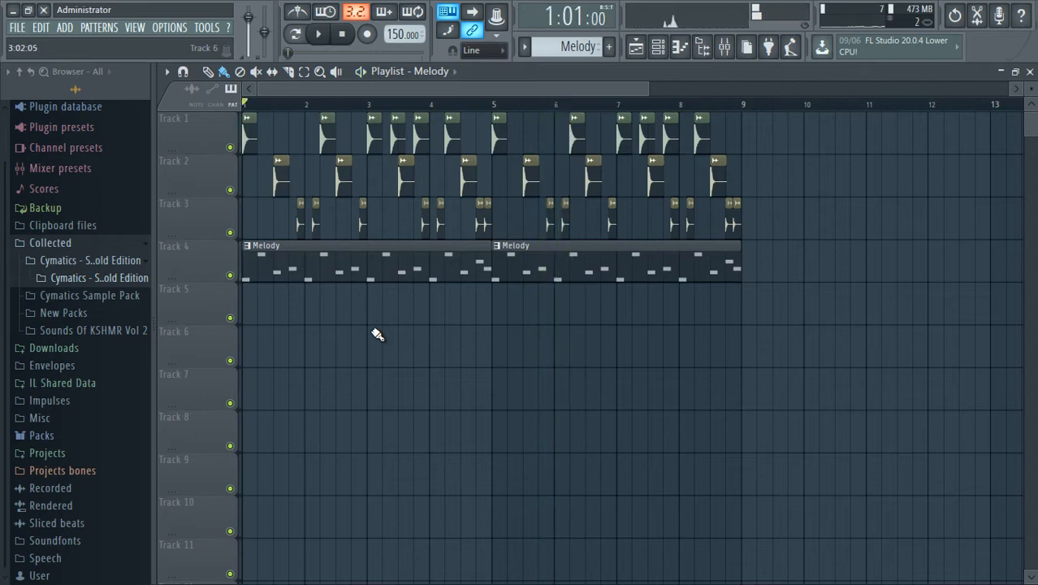
Show the Channel rack, expand the Cymatics 808s sample folder and audition samples down to Cymatics - 808 E - 45.
{"action": "left_click", "coordinate": [134, 277]}
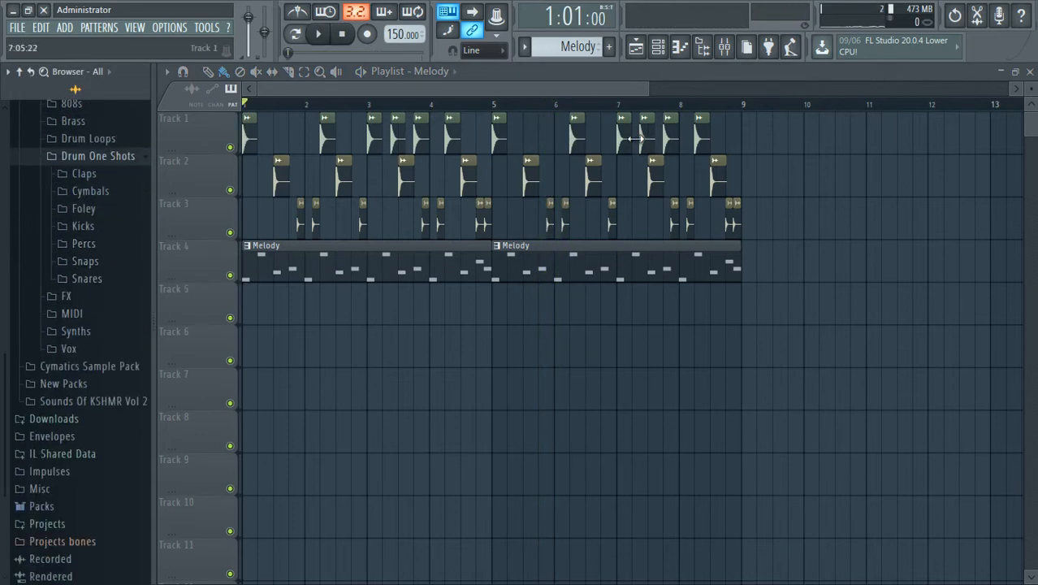
{"action": "left_click", "coordinate": [658, 46]}
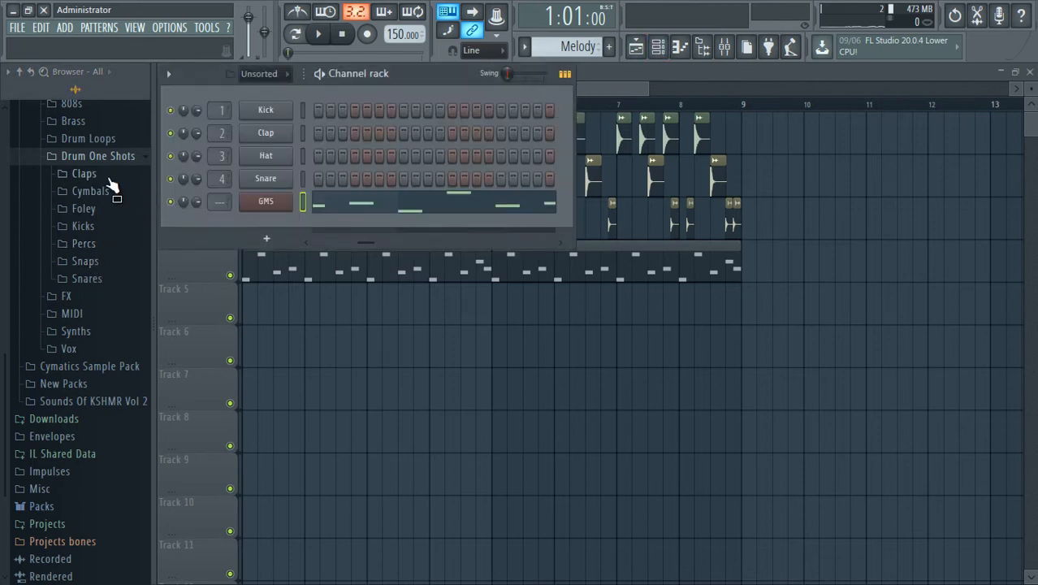
{"action": "scroll", "coordinate": [112, 195], "scroll_direction": "up", "scroll_amount": 3}
{"action": "left_click", "coordinate": [92, 201]}
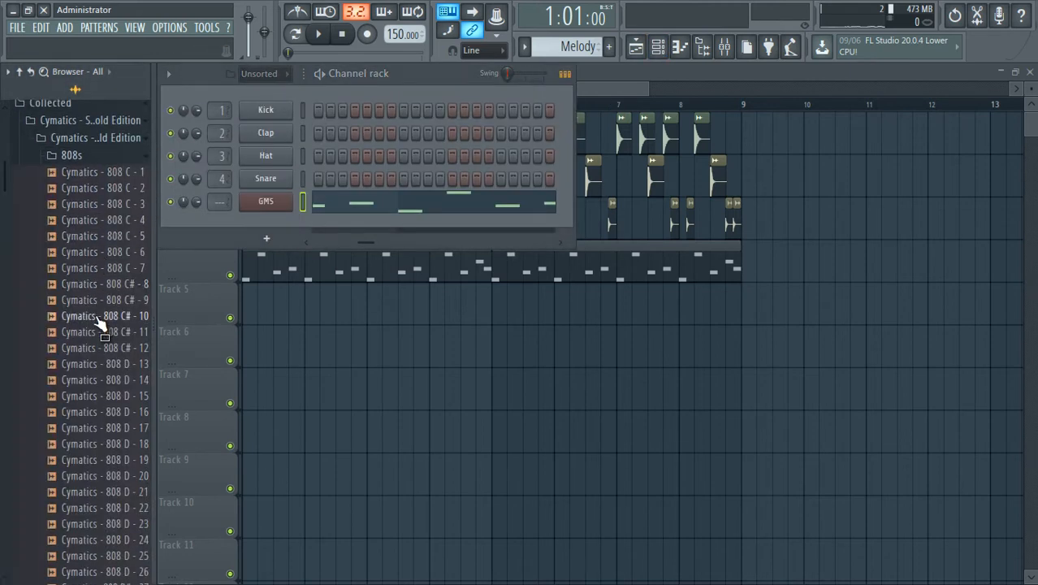
{"action": "scroll", "coordinate": [99, 316], "scroll_direction": "down", "scroll_amount": 3}
{"action": "left_click", "coordinate": [98, 317]}
{"action": "scroll", "coordinate": [99, 318], "scroll_direction": "down", "scroll_amount": 14}
{"action": "left_click", "coordinate": [114, 302]}
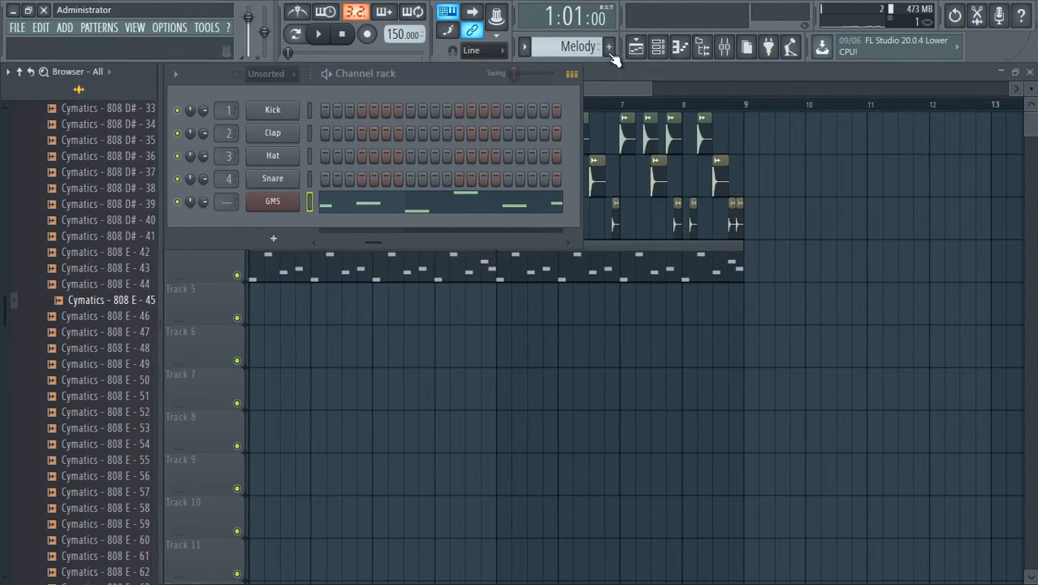
Create a new pattern named Subbass.
{"action": "left_click", "coordinate": [609, 47]}
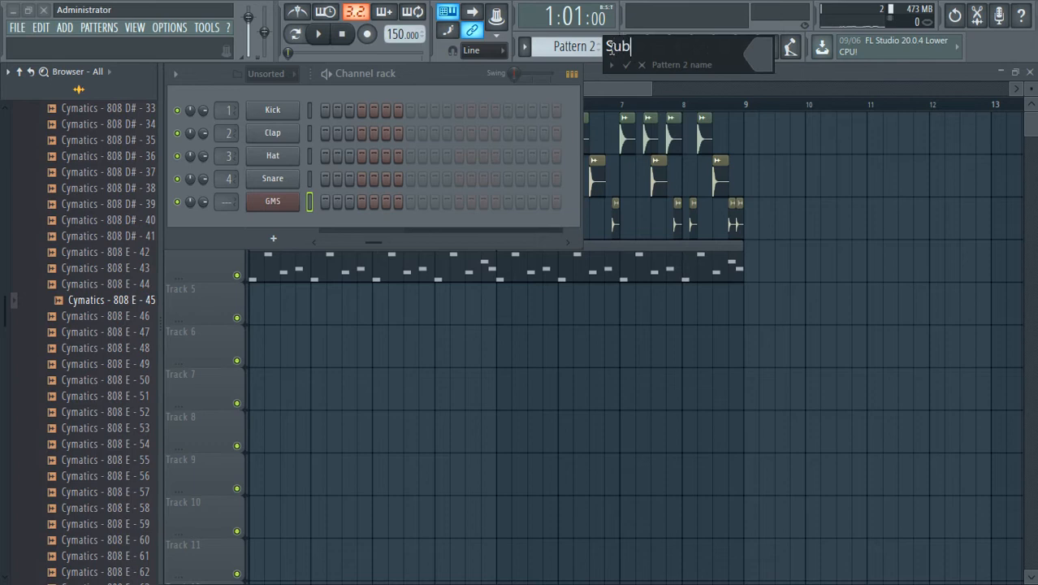
{"action": "key", "text": "Return"}
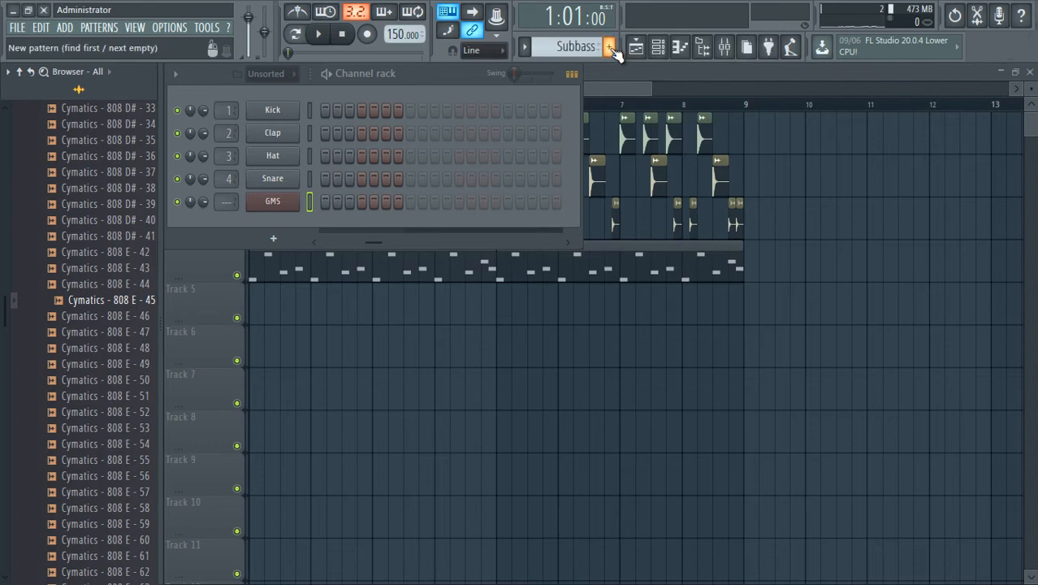
Audition further 808 samples and load Cymatics - 808 F# - 91 as a new channel below GMS.
{"action": "key", "text": "Down"}
{"action": "key", "text": "Down"}
{"action": "key", "text": "Down"}
{"action": "key", "text": "Down"}
{"action": "key", "text": "Down"}
{"action": "key", "text": "Down"}
{"action": "key", "text": "Down"}
{"action": "key", "text": "Down"}
{"action": "key", "text": "Down"}
{"action": "key", "text": "Down"}
{"action": "key", "text": "Down"}
{"action": "key", "text": "Down"}
{"action": "key", "text": "Down"}
{"action": "key", "text": "Down"}
{"action": "key", "text": "Down"}
{"action": "key", "text": "Down"}
{"action": "key", "text": "Down"}
{"action": "key", "text": "Down"}
{"action": "key", "text": "Down"}
{"action": "key", "text": "Down"}
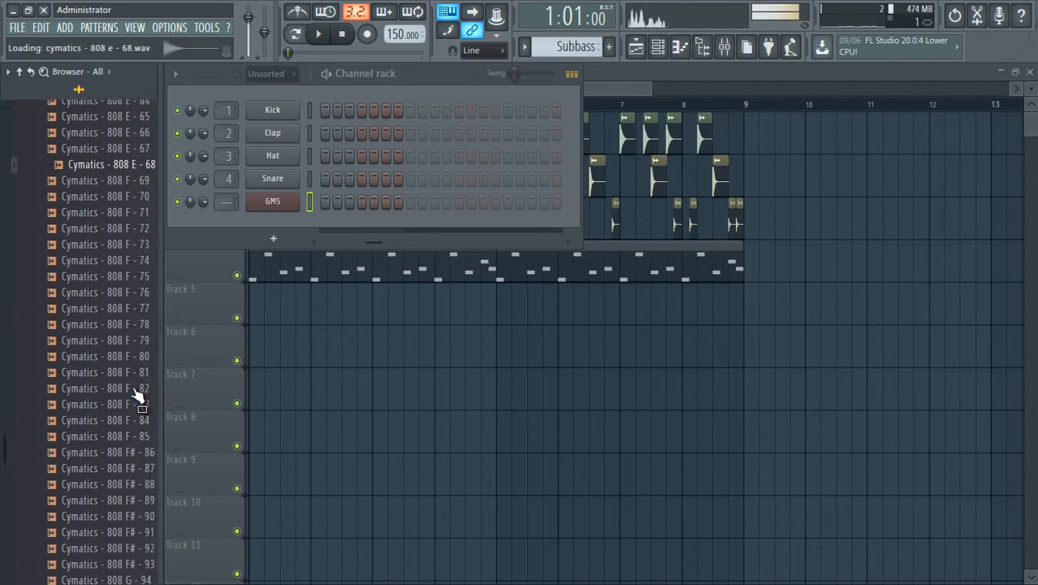
{"action": "scroll", "coordinate": [136, 394], "scroll_direction": "down", "scroll_amount": 7}
{"action": "scroll", "coordinate": [139, 314], "scroll_direction": "up", "scroll_amount": 2}
{"action": "left_click", "coordinate": [143, 255]}
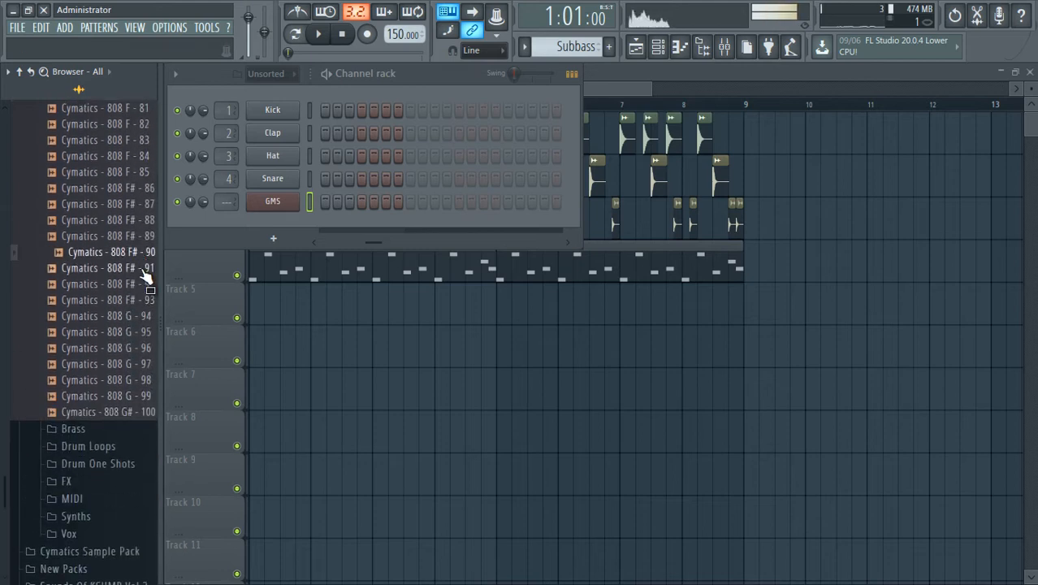
{"action": "left_click", "coordinate": [144, 270]}
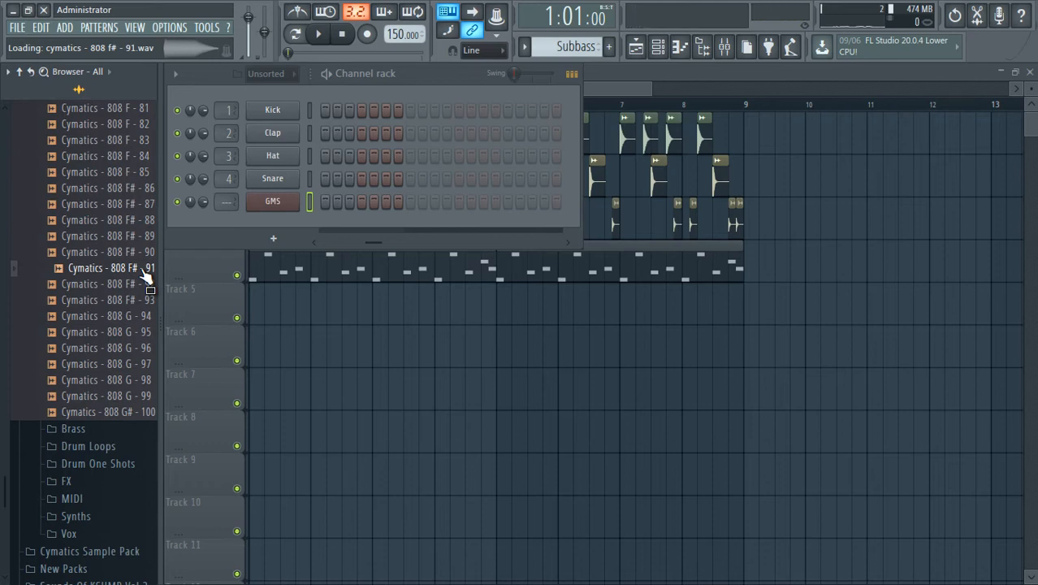
{"action": "left_click_drag", "start_coordinate": [143, 272], "coordinate": [270, 226]}
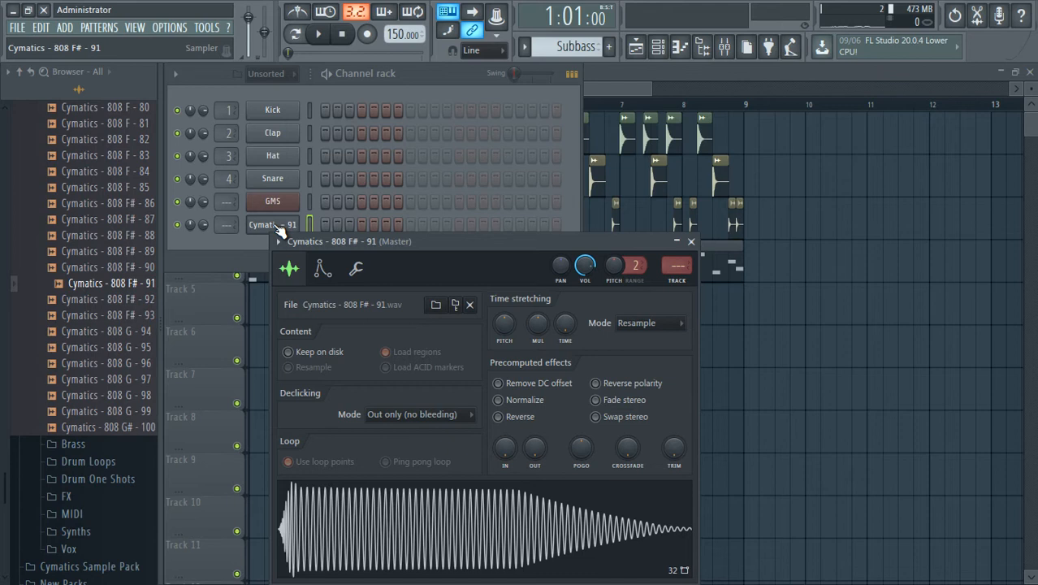
Audition the 808 channel, set its declicking mode to Transient (no bleeding) and raise the silence trimming threshold to maximum.
{"action": "key", "text": "q"}
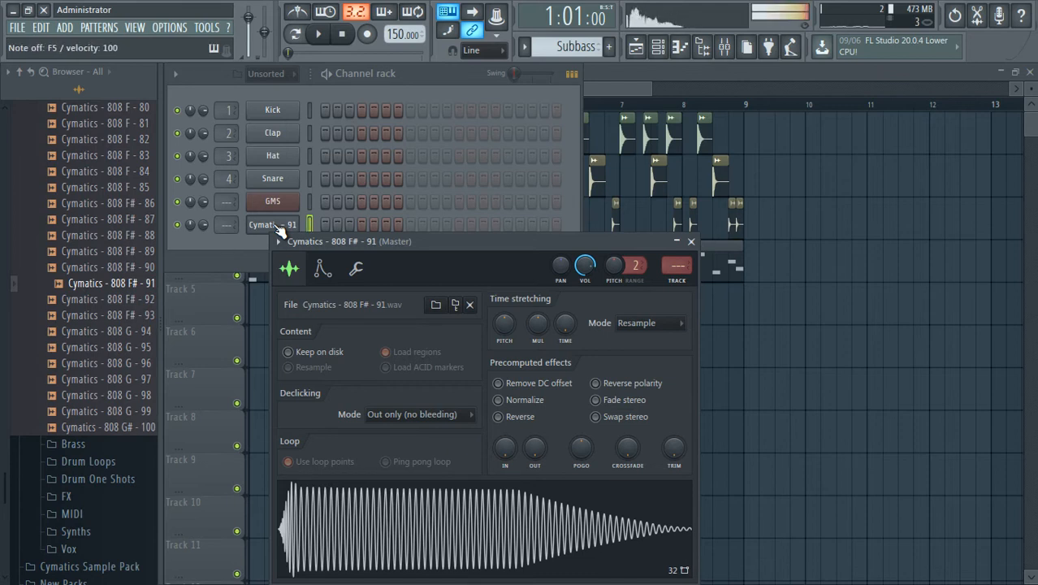
{"action": "key", "text": "n"}
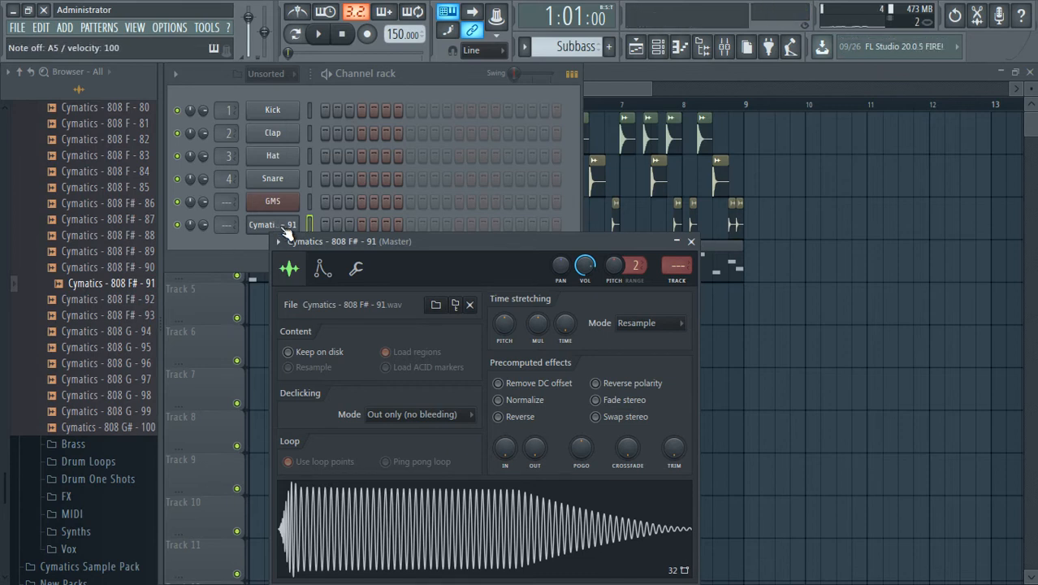
{"action": "left_click_drag", "start_coordinate": [342, 242], "coordinate": [370, 163]}
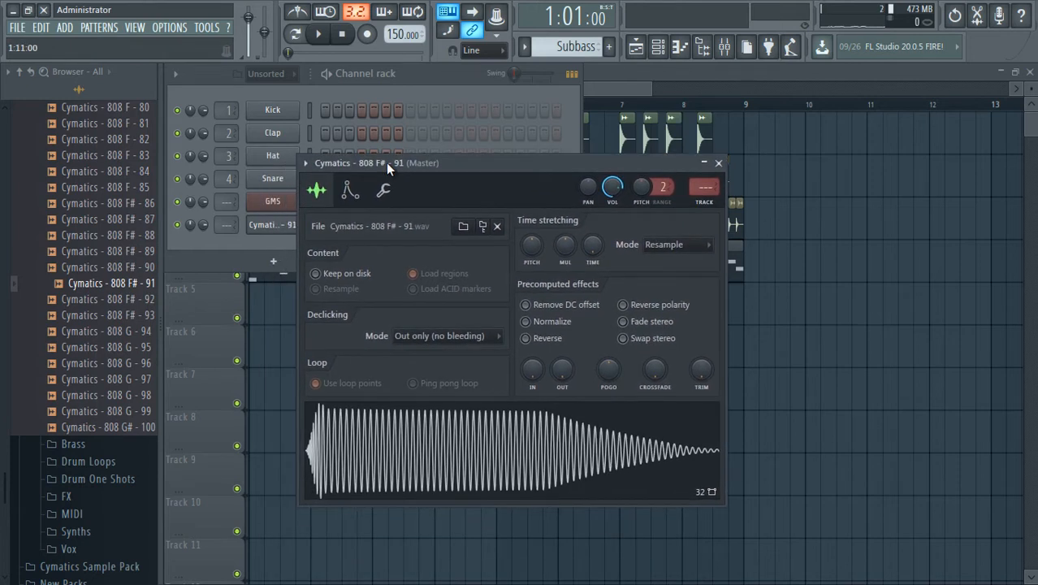
{"action": "left_click", "coordinate": [662, 249]}
{"action": "left_click", "coordinate": [666, 271]}
{"action": "left_click", "coordinate": [382, 189]}
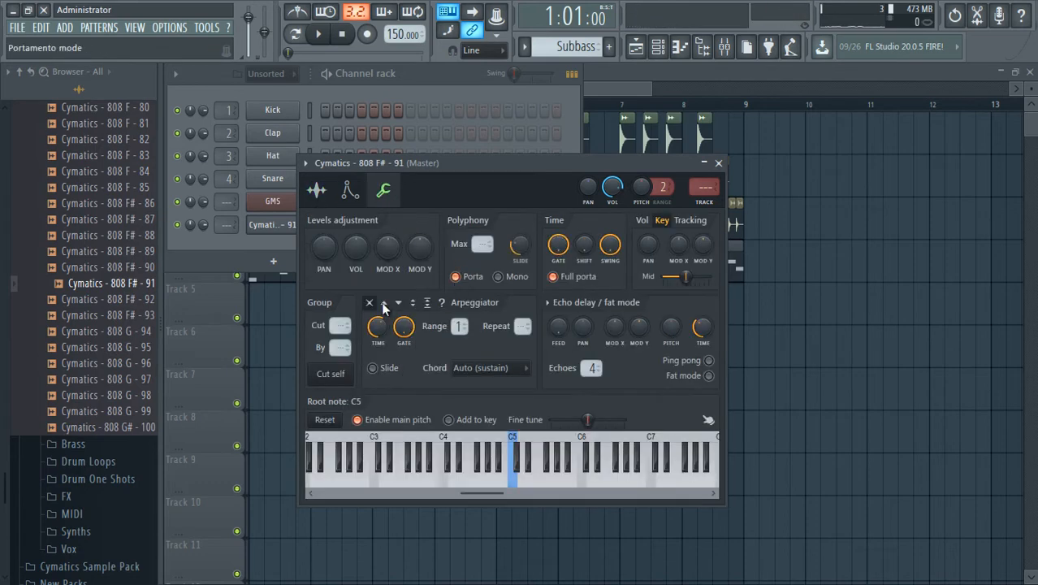
{"action": "left_click", "coordinate": [318, 191]}
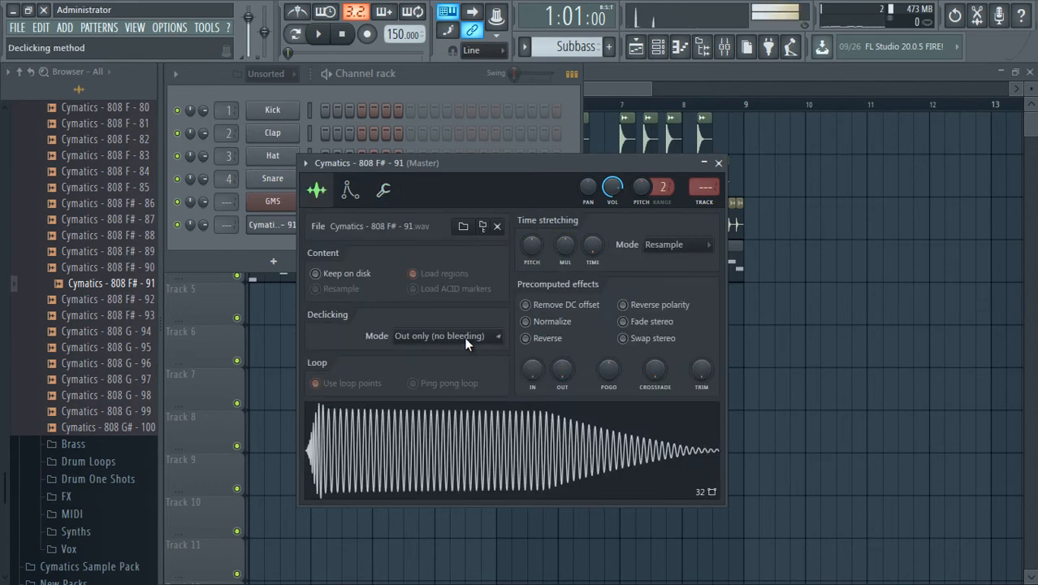
{"action": "left_click", "coordinate": [464, 336]}
{"action": "left_click", "coordinate": [455, 366]}
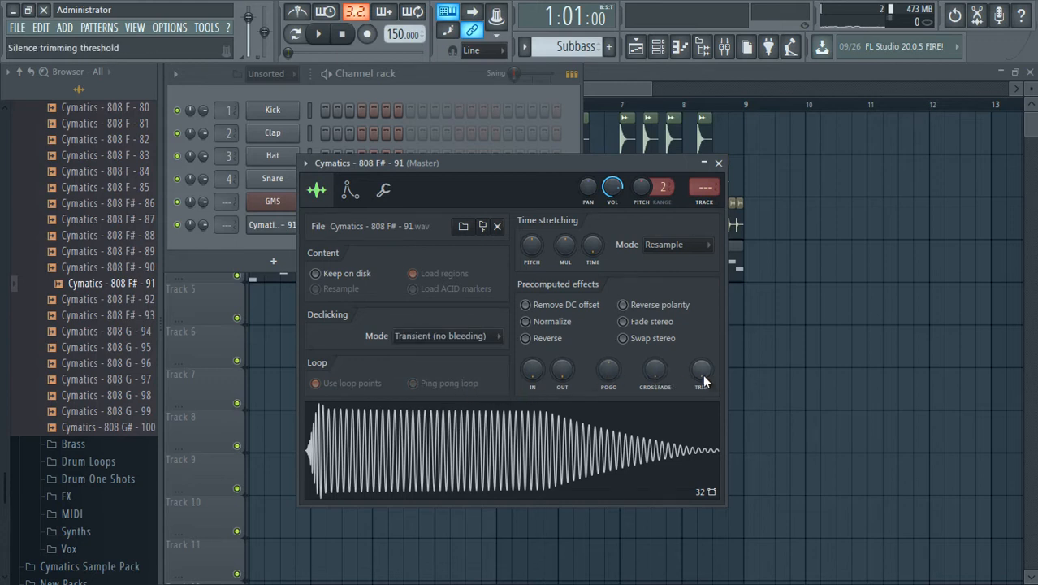
{"action": "left_click_drag", "start_coordinate": [703, 374], "coordinate": [705, 243]}
Try different crossfade amounts on the 808 sample while sounding test notes, resetting the crossfade after each attempt.
{"action": "left_click_drag", "start_coordinate": [655, 370], "coordinate": [651, 341]}
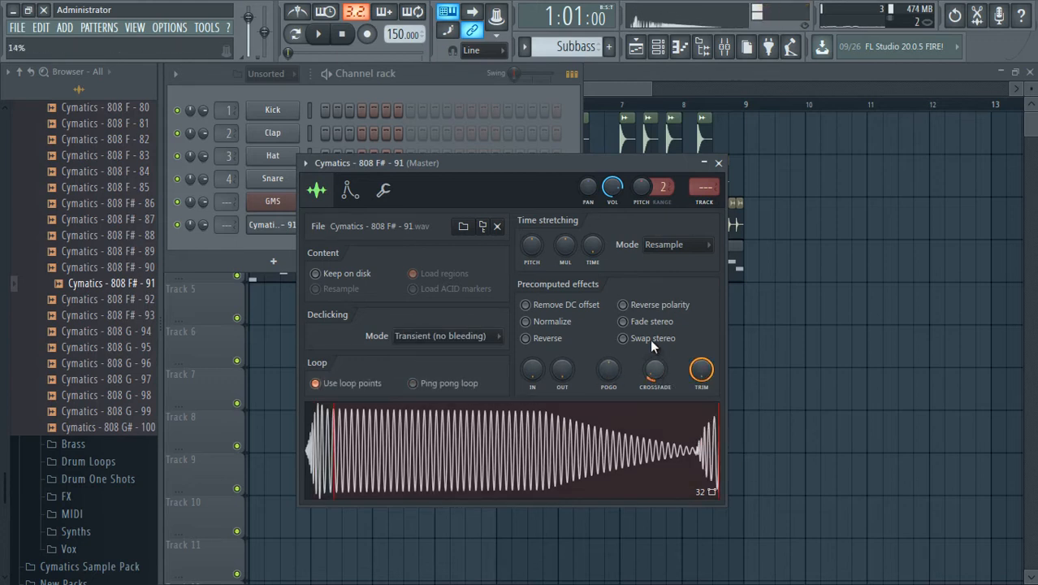
{"action": "key", "text": "n"}
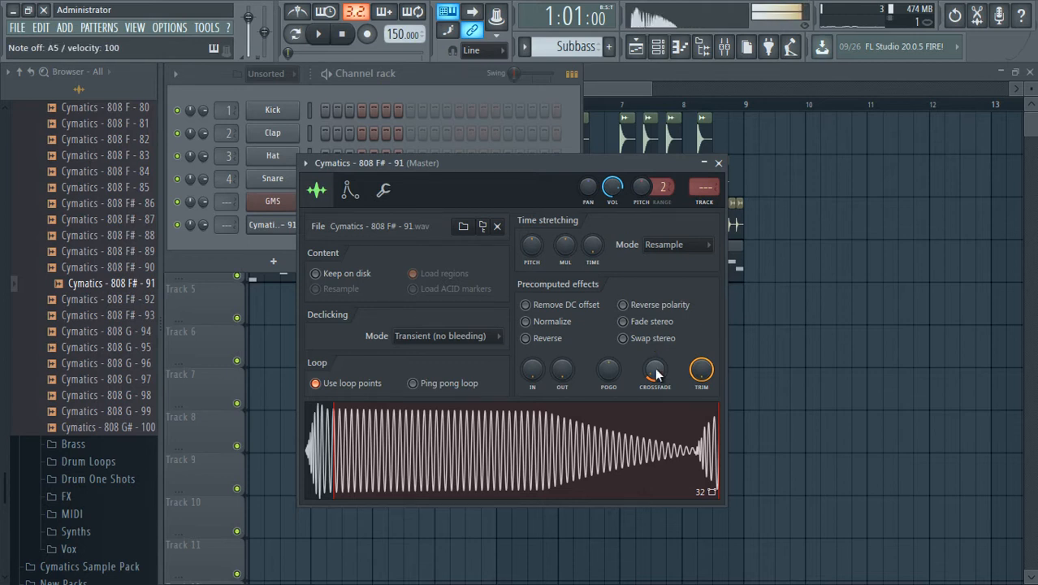
{"action": "right_click", "coordinate": [658, 373]}
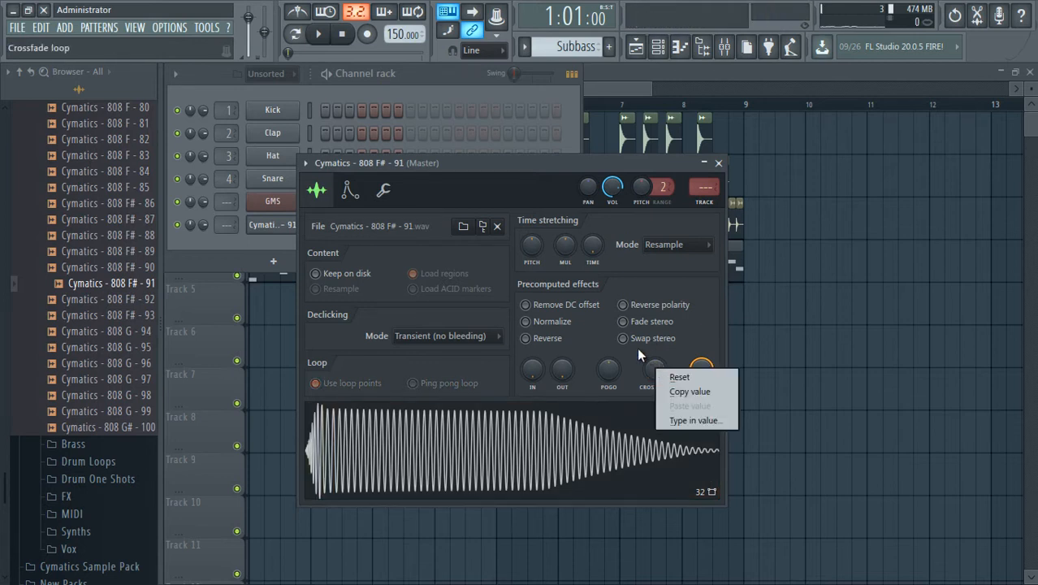
{"action": "left_click", "coordinate": [638, 349]}
{"action": "key", "text": "n"}
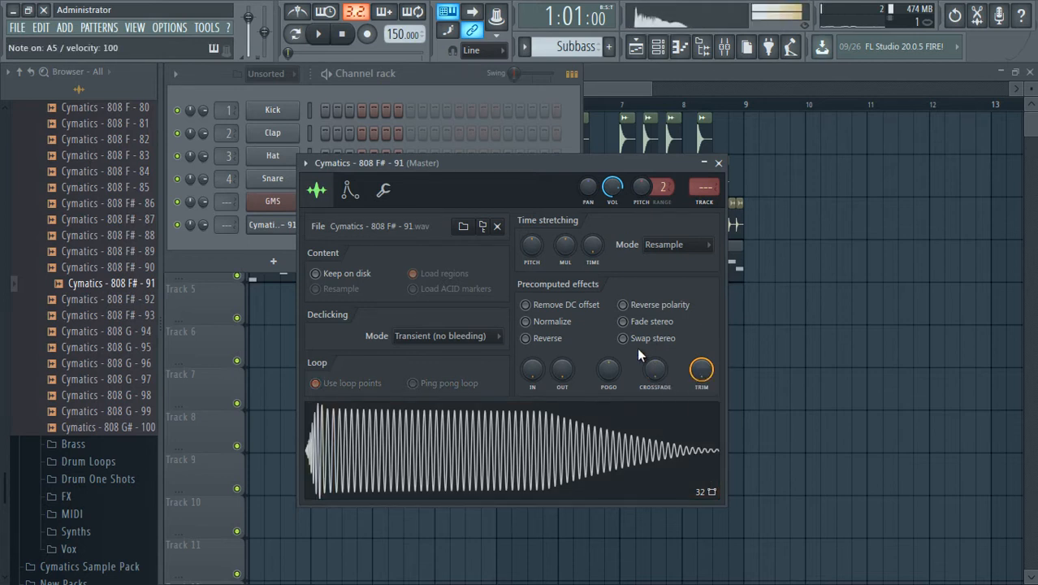
{"action": "left_click", "coordinate": [376, 383]}
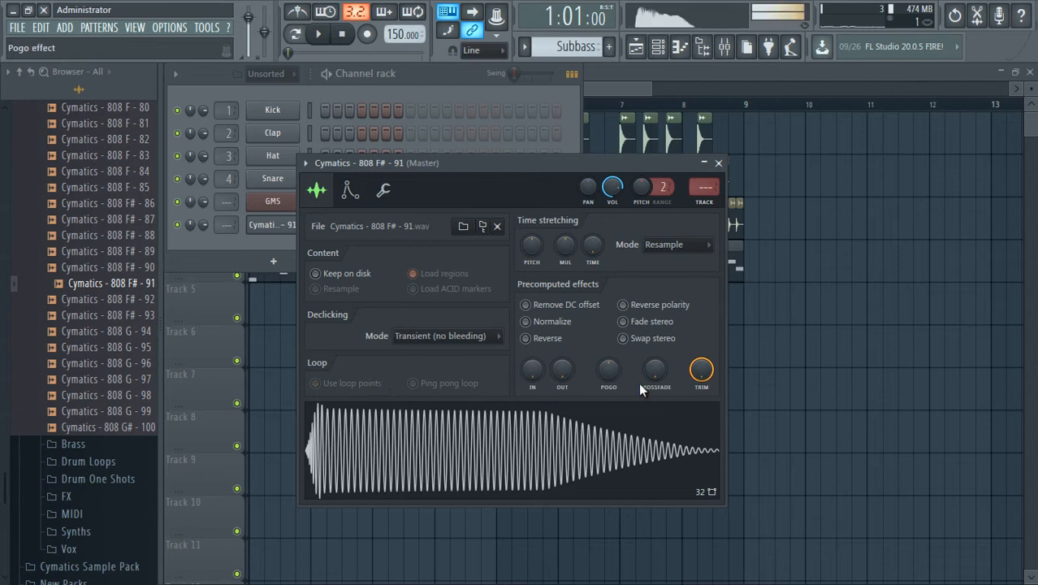
{"action": "left_click_drag", "start_coordinate": [651, 375], "coordinate": [649, 368]}
{"action": "key", "text": "n"}
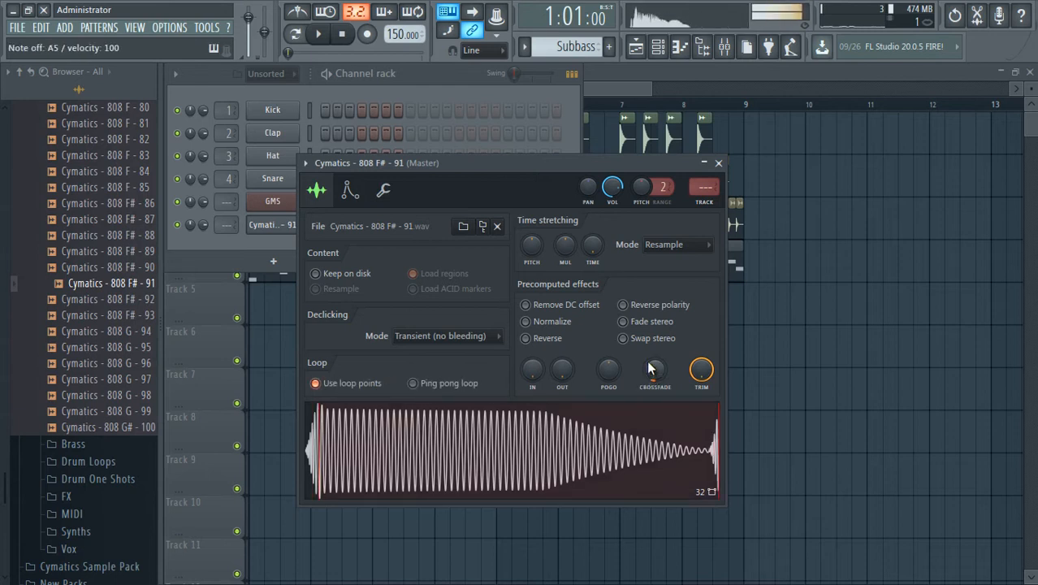
{"action": "right_click", "coordinate": [661, 375]}
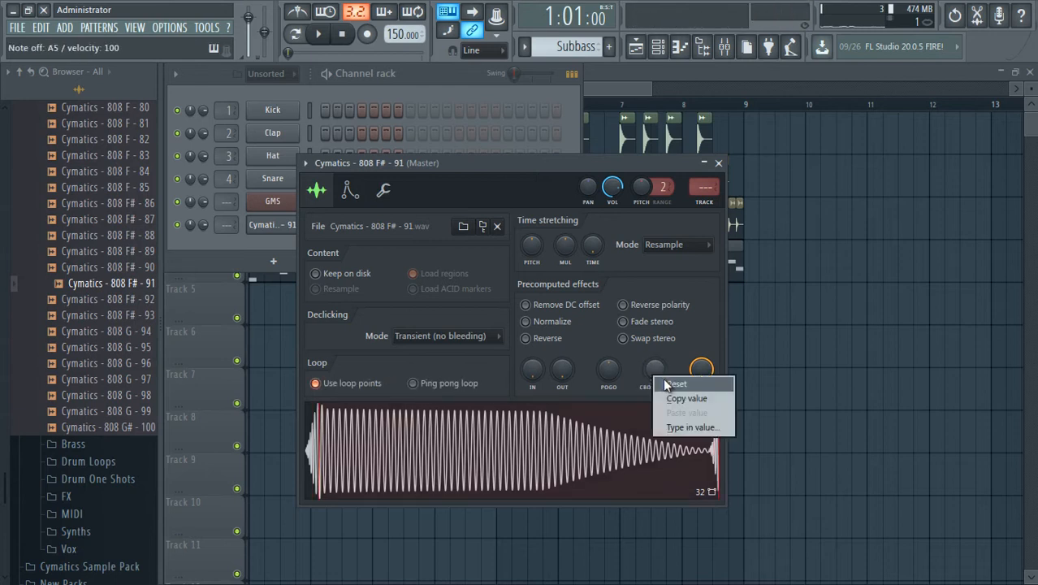
{"action": "left_click", "coordinate": [667, 379]}
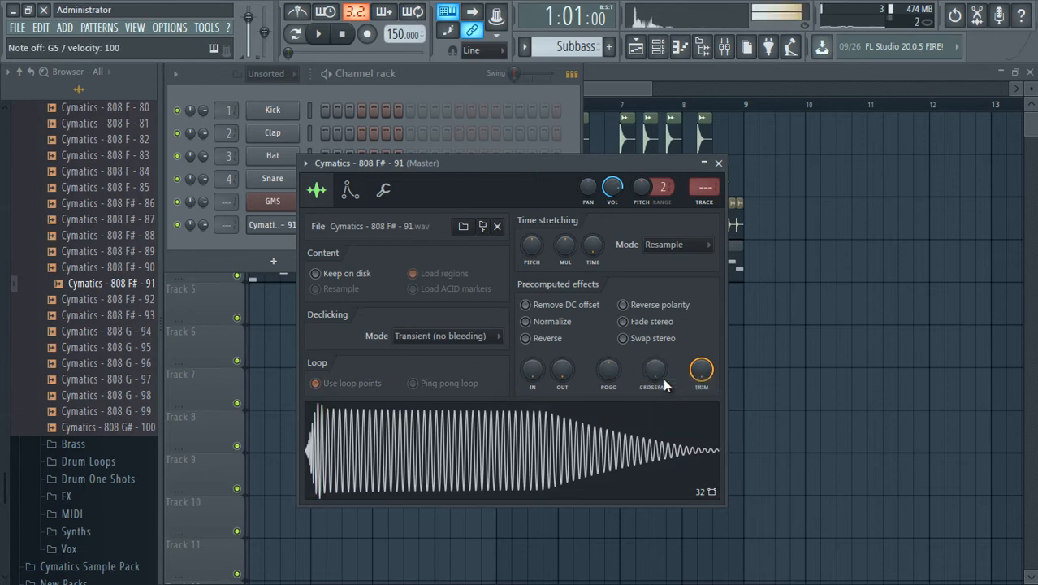
Close the 808 channel's settings, move the Channel rack aside and place the Subbass pattern on Track 5 at bar 1.
{"action": "left_click", "coordinate": [224, 242]}
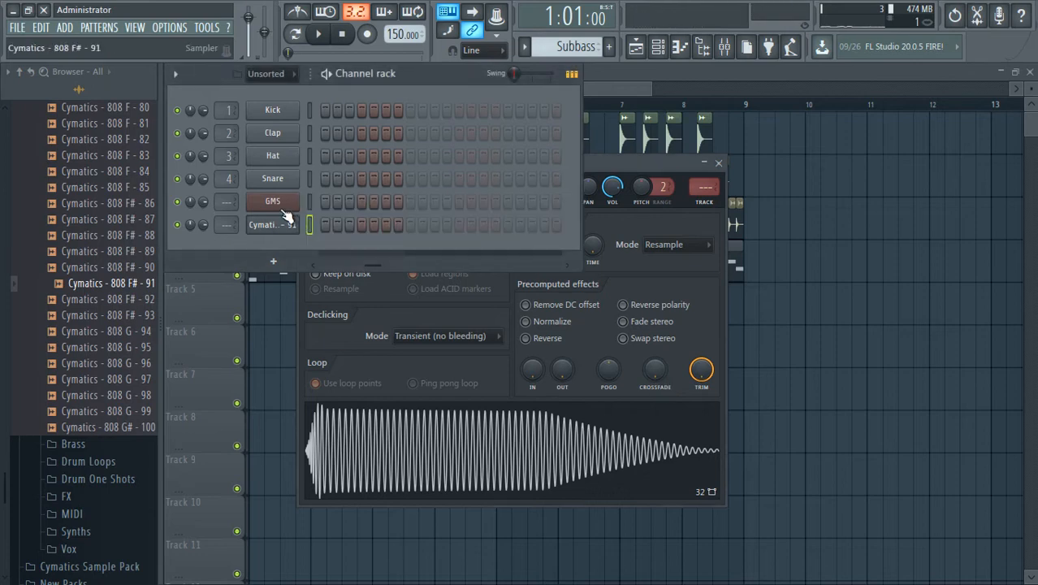
{"action": "left_click", "coordinate": [718, 164]}
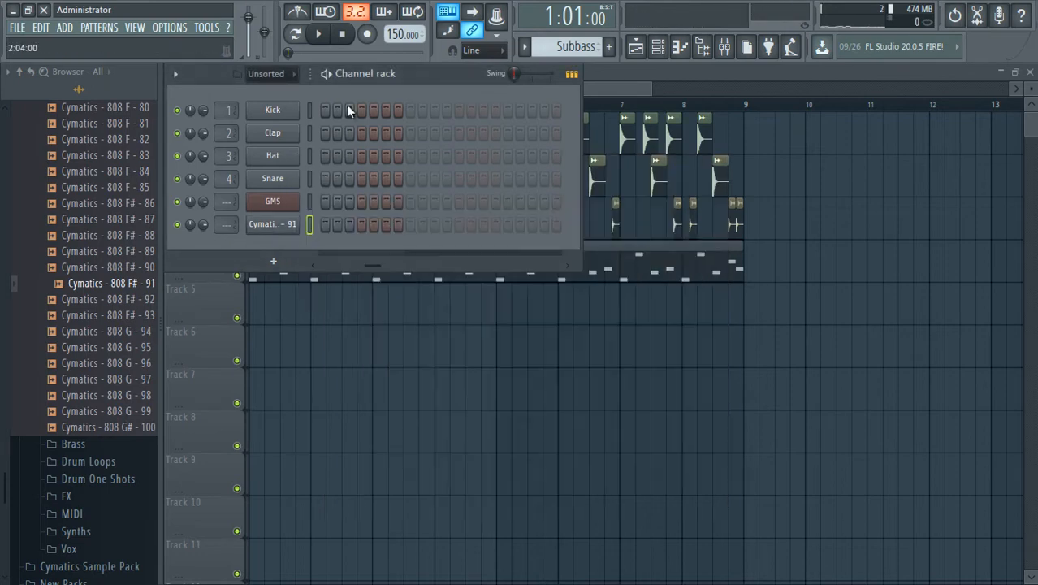
{"action": "left_click_drag", "start_coordinate": [403, 80], "coordinate": [769, 243]}
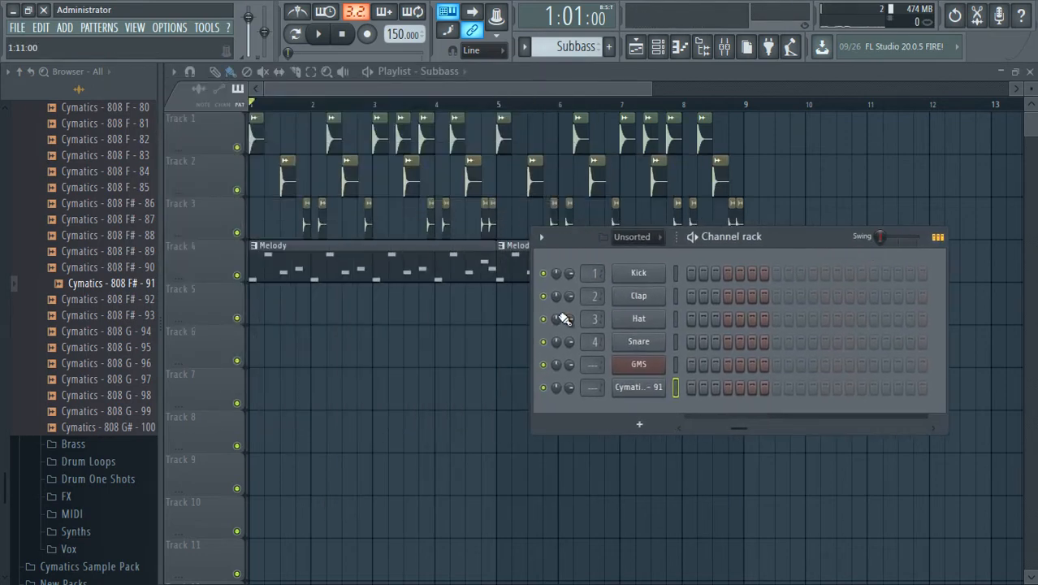
{"action": "left_click_drag", "start_coordinate": [327, 342], "coordinate": [273, 295]}
Open the piano roll of the Cymatics 808 F# - 91 channel.
{"action": "key", "text": "F6"}
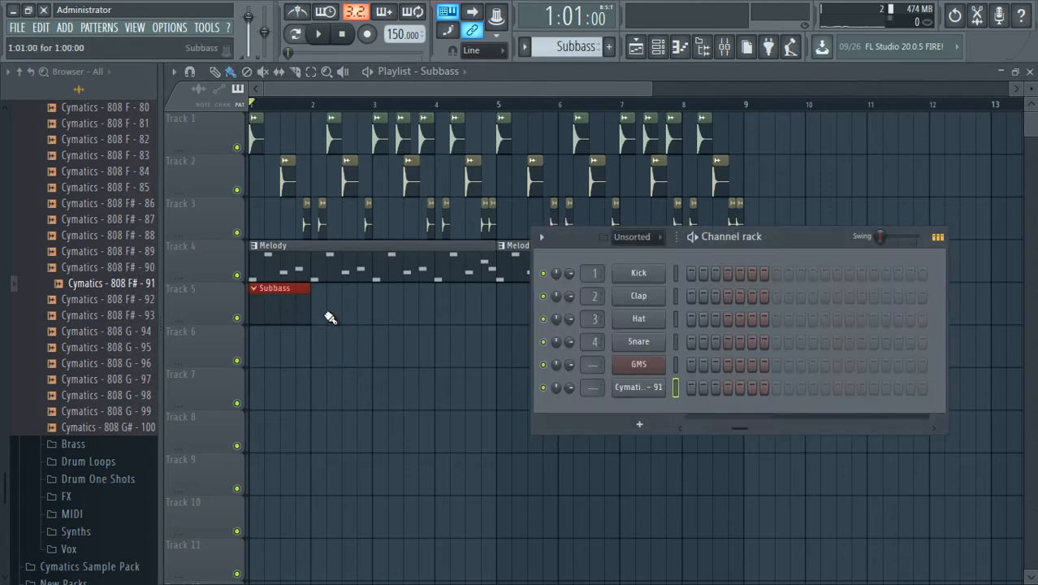
{"action": "right_click", "coordinate": [635, 387]}
{"action": "left_click", "coordinate": [690, 388]}
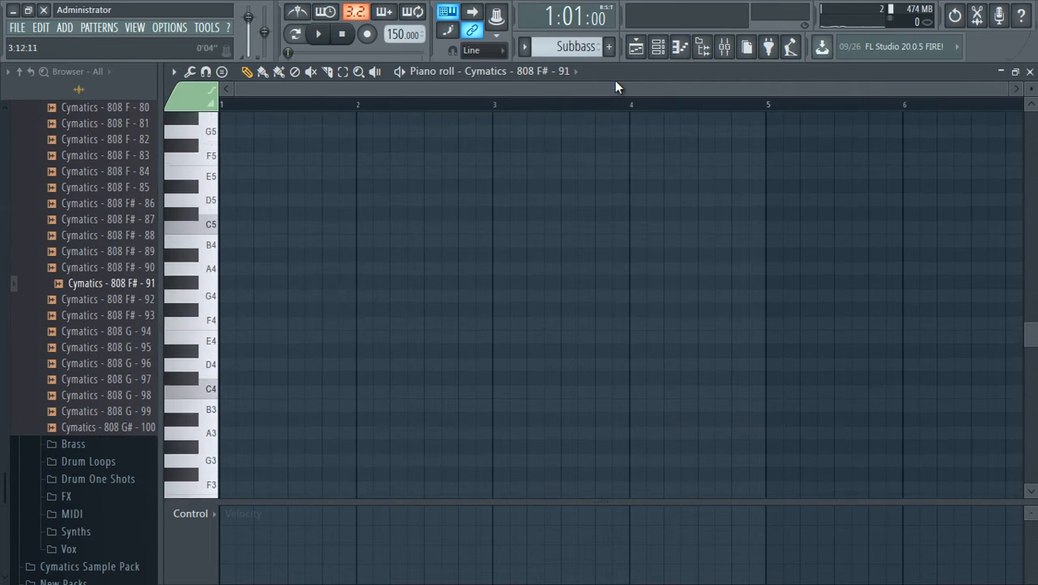
Return to the Playlist, mute the Melody clips on Track 4 and bring the Channel rack back up.
{"action": "left_click", "coordinate": [635, 46]}
{"action": "left_click", "coordinate": [236, 275]}
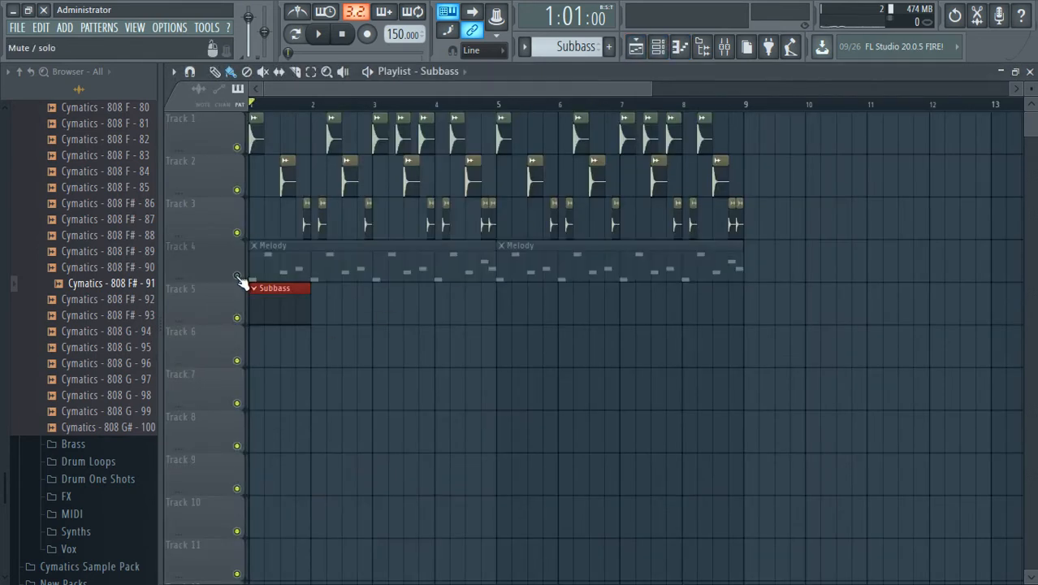
{"action": "key", "text": "F6"}
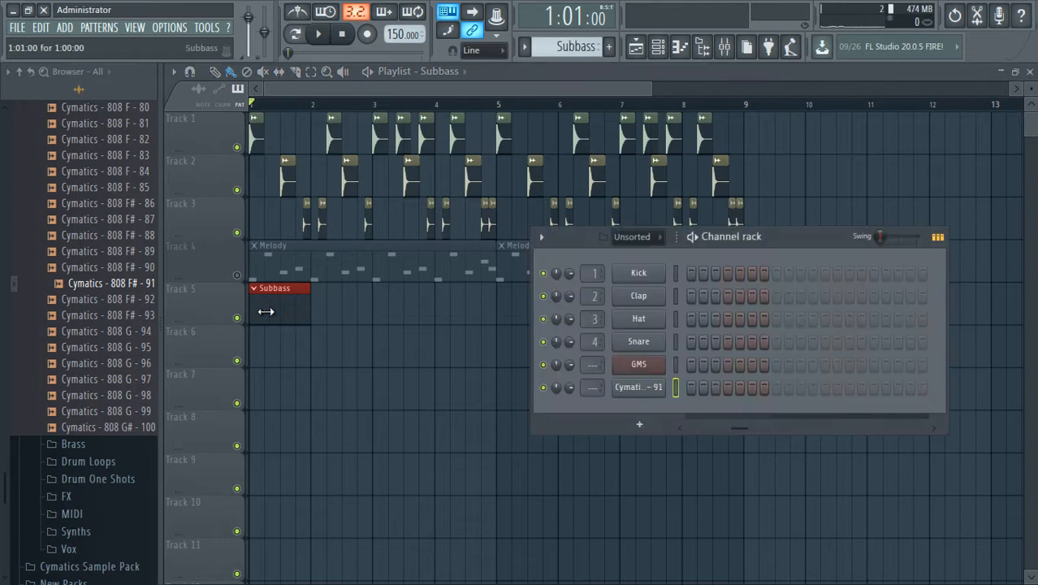
Bring up the Cymatics 808 F# - 91 channel's piano roll from the Channel rack for the Subbass pattern.
{"action": "key", "text": "F6"}
{"action": "right_click", "coordinate": [308, 308]}
{"action": "left_click", "coordinate": [262, 309]}
{"action": "key", "text": "F6"}
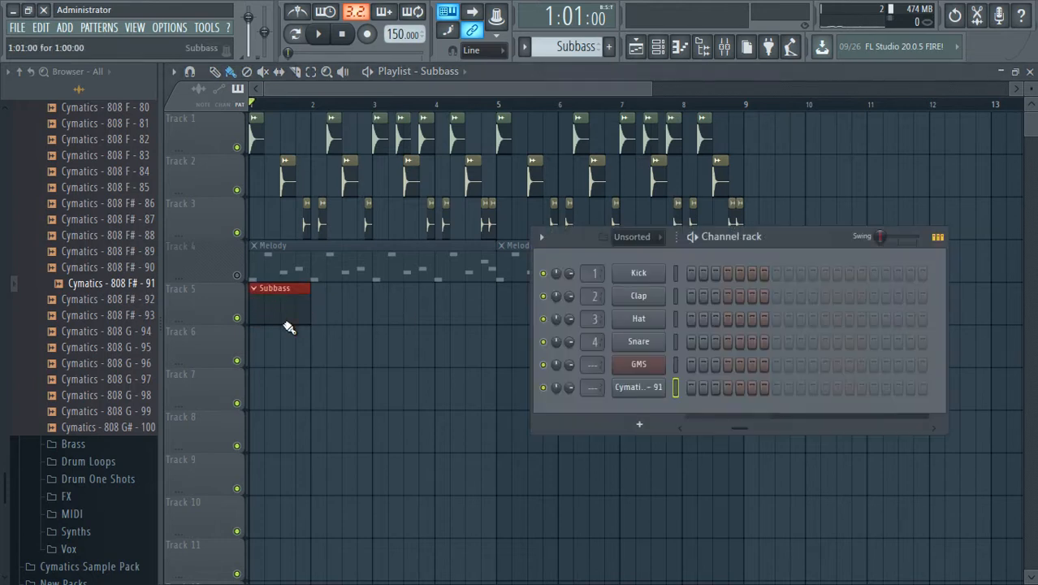
{"action": "right_click", "coordinate": [659, 388]}
{"action": "left_click", "coordinate": [693, 388]}
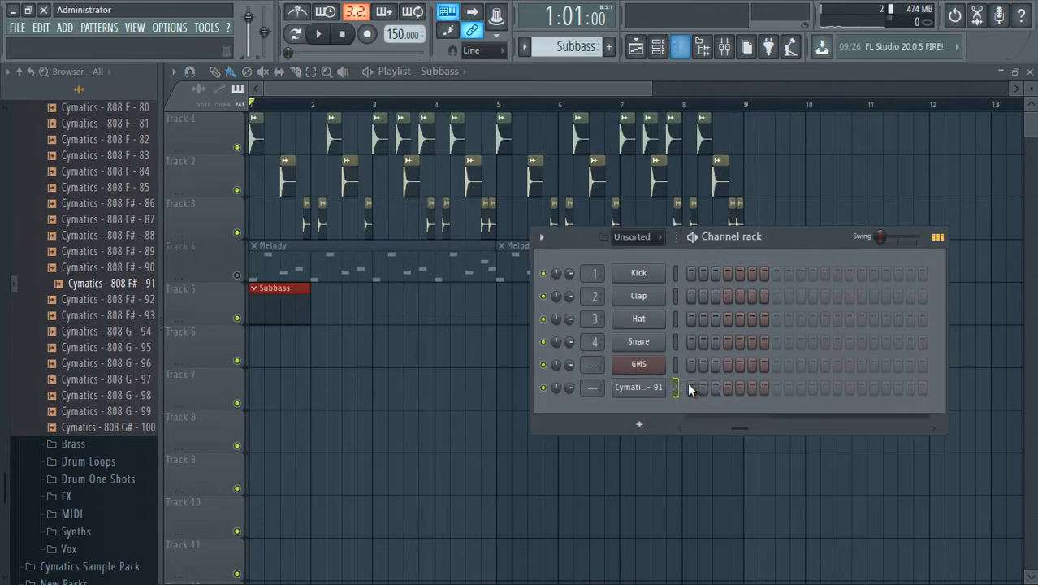
{"action": "right_click", "coordinate": [660, 388]}
{"action": "left_click", "coordinate": [693, 388]}
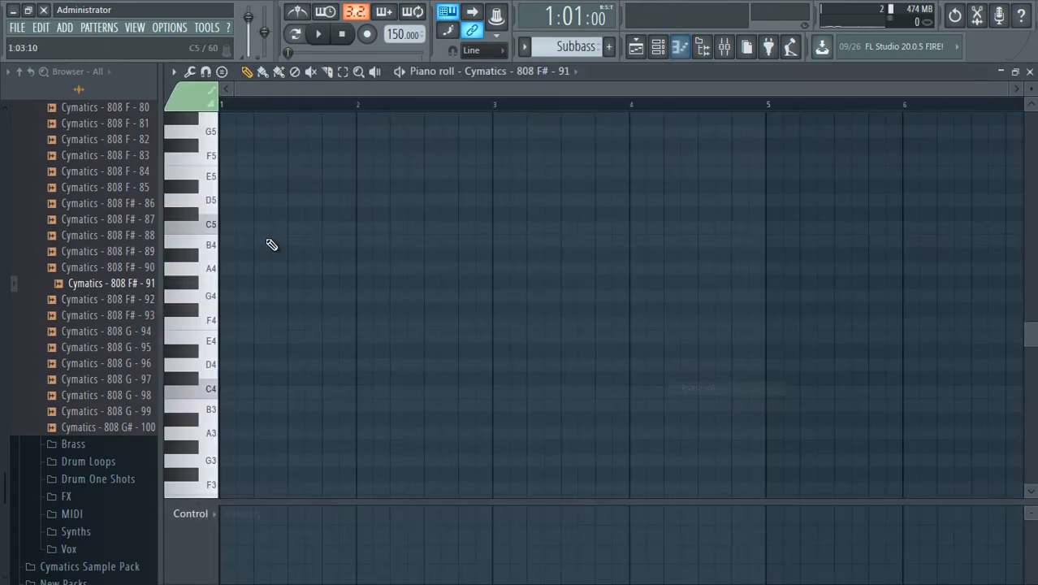
Audition C5 on the 808 and place a C5 note at the very start of bar 1.
{"action": "left_click", "coordinate": [210, 229]}
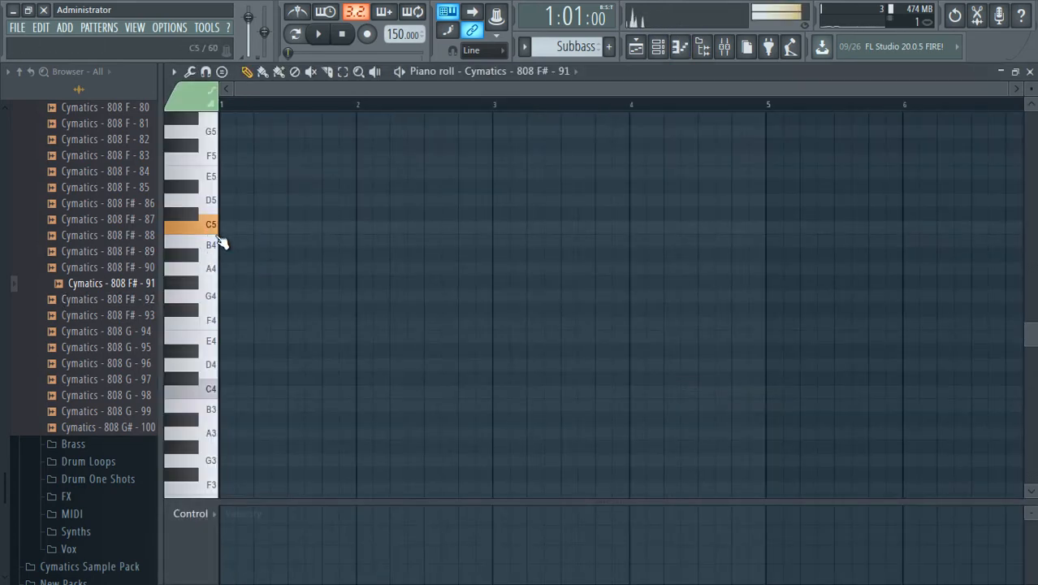
{"action": "left_click", "coordinate": [220, 227]}
{"action": "scroll", "coordinate": [301, 98], "scroll_direction": "up", "scroll_amount": 3}
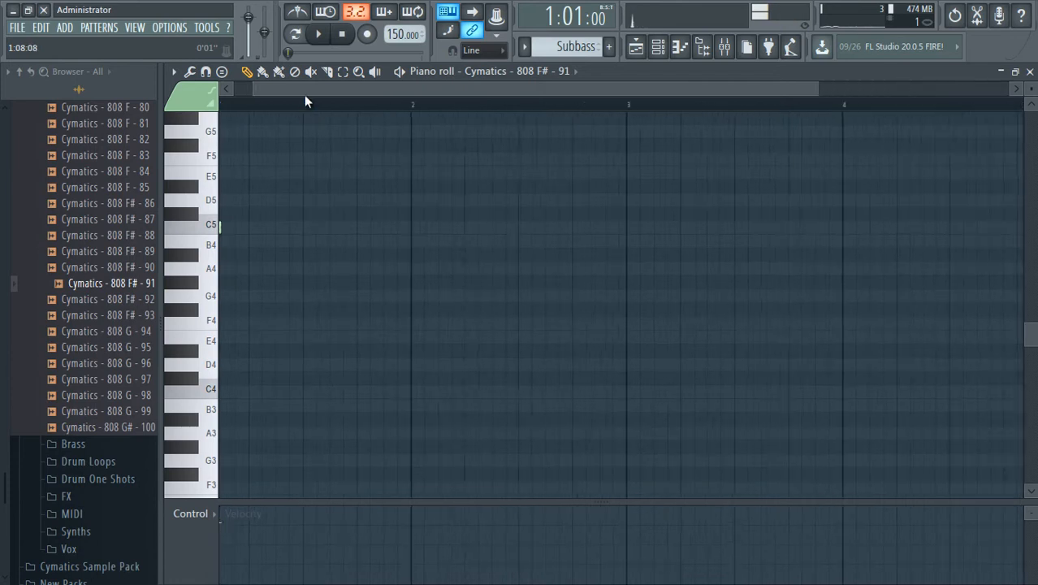
Play the opening bar several times from the start to check the C5 808 note against the drums.
{"action": "key", "text": "space"}
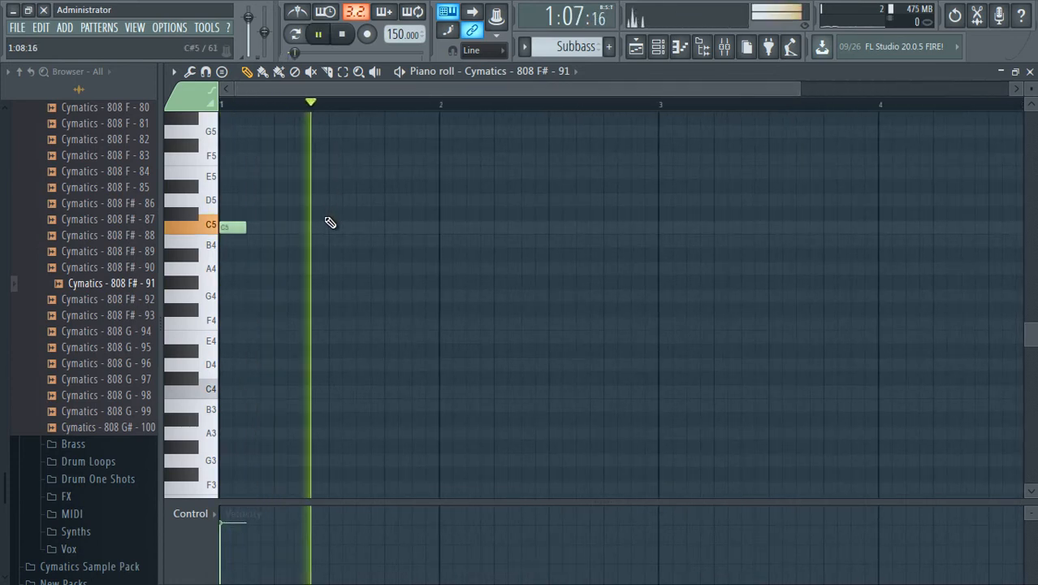
{"action": "key", "text": "space"}
{"action": "scroll", "coordinate": [339, 173], "scroll_direction": "up", "scroll_amount": 1}
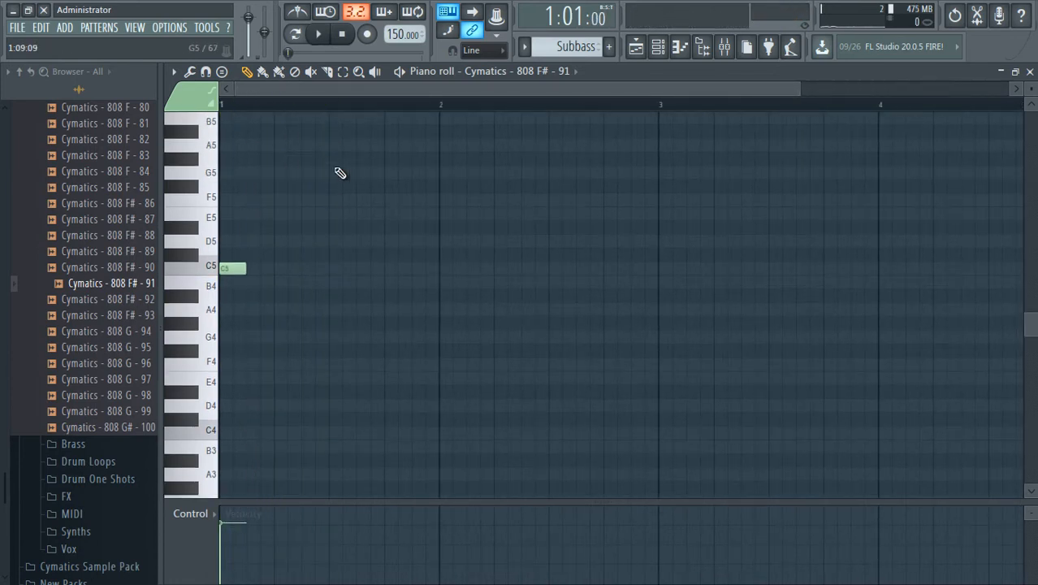
{"action": "key", "text": "space"}
{"action": "key", "text": "space"}
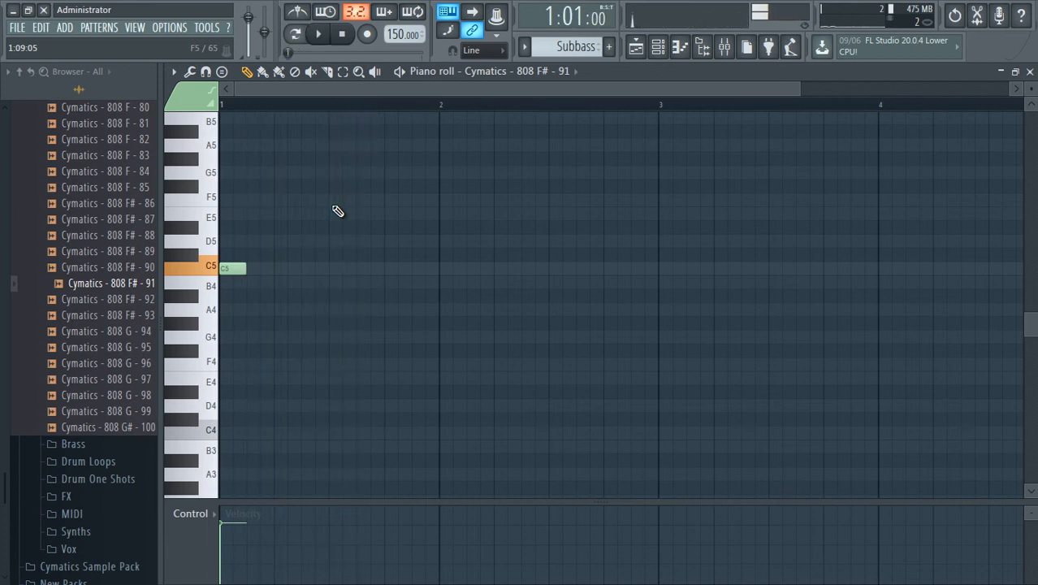
{"action": "key", "text": "space"}
{"action": "key", "text": "space"}
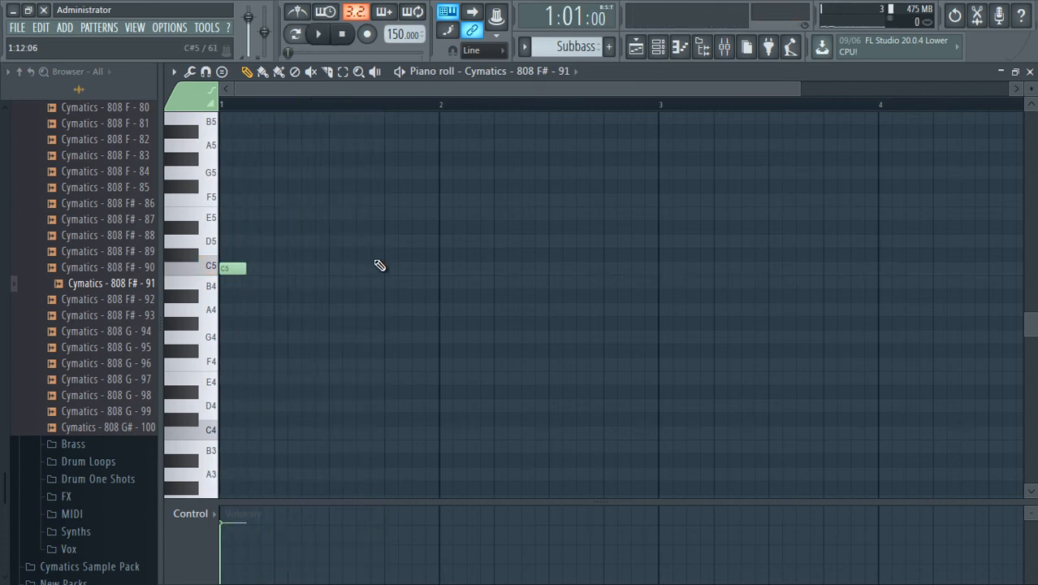
{"action": "key", "text": "space"}
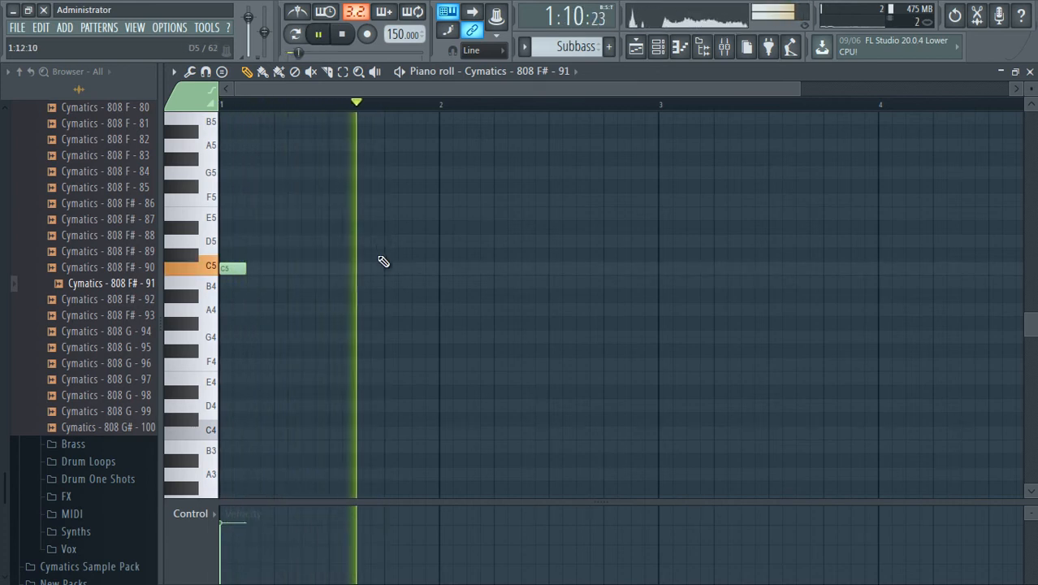
{"action": "key", "text": "space"}
{"action": "key", "text": "space"}
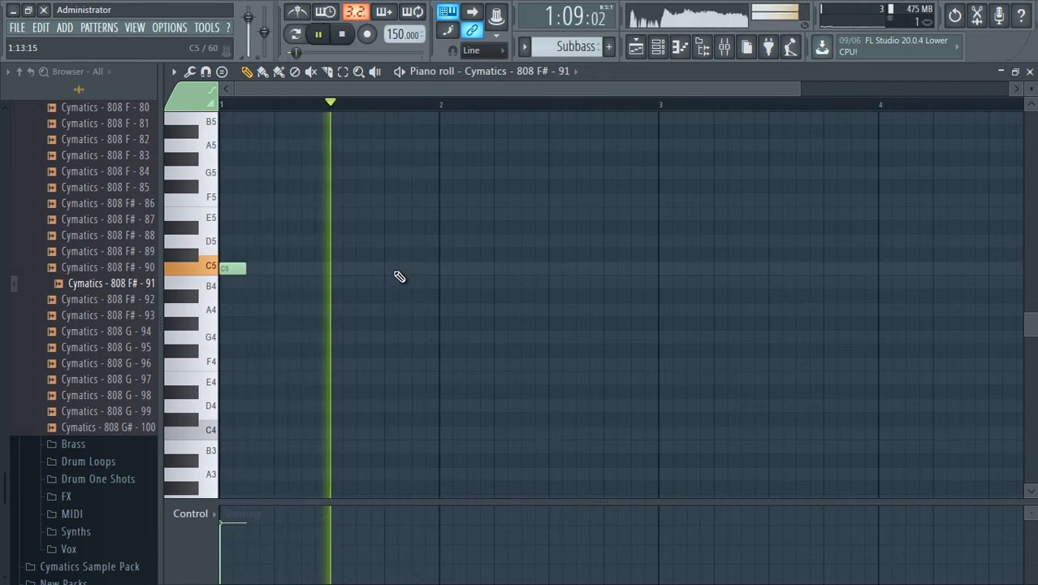
Add a second C5 note in bar 2, shift it one step earlier to 2:03:00 and play the opening back.
{"action": "key", "text": "space"}
{"action": "left_click", "coordinate": [486, 269]}
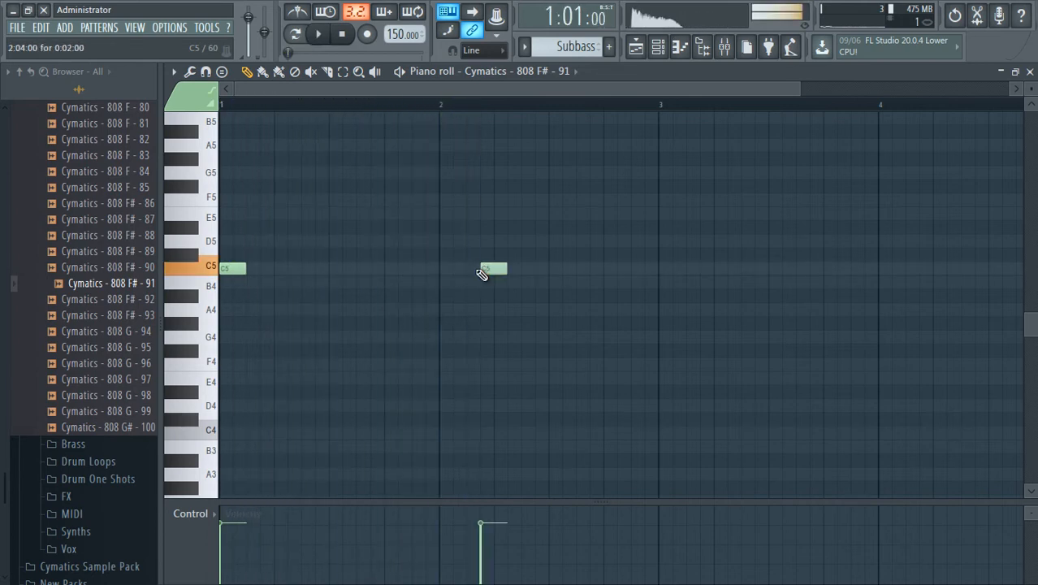
{"action": "left_click_drag", "start_coordinate": [490, 269], "coordinate": [476, 269]}
{"action": "key", "text": "space"}
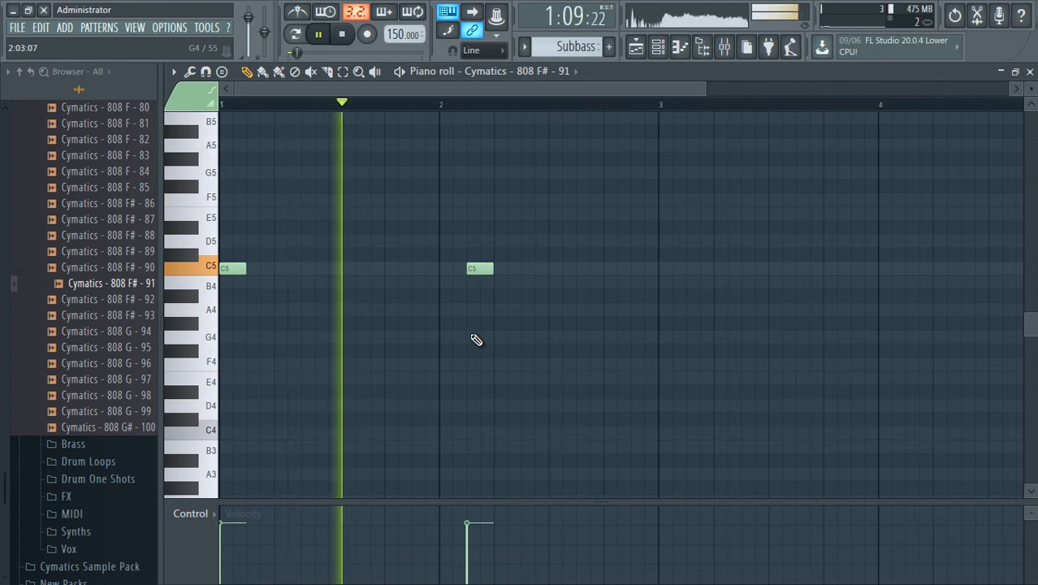
{"action": "key", "text": "space"}
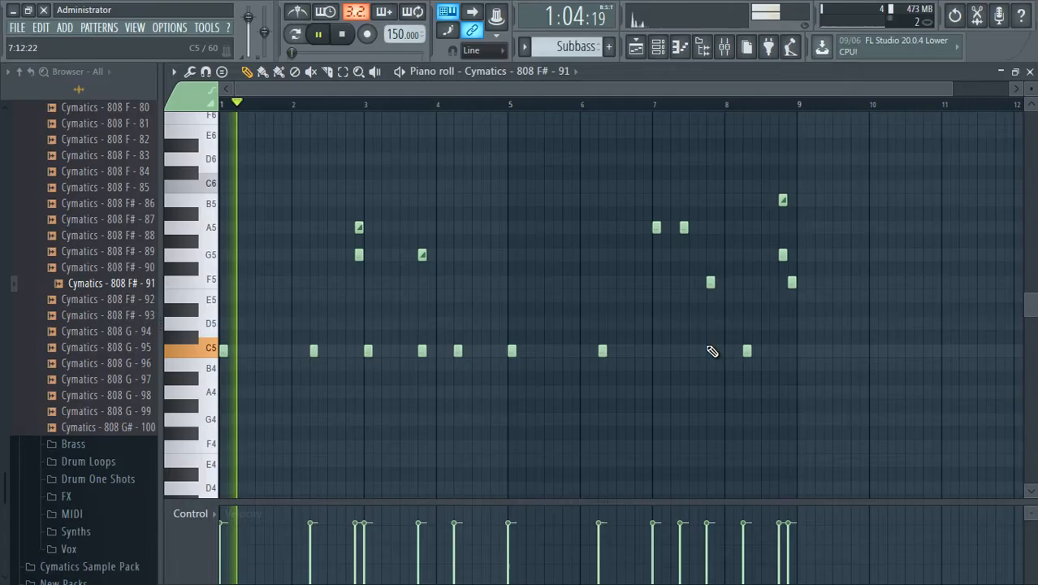
Reset the 808 channel's volume to its default and return to the Playlist.
{"action": "key", "text": "space"}
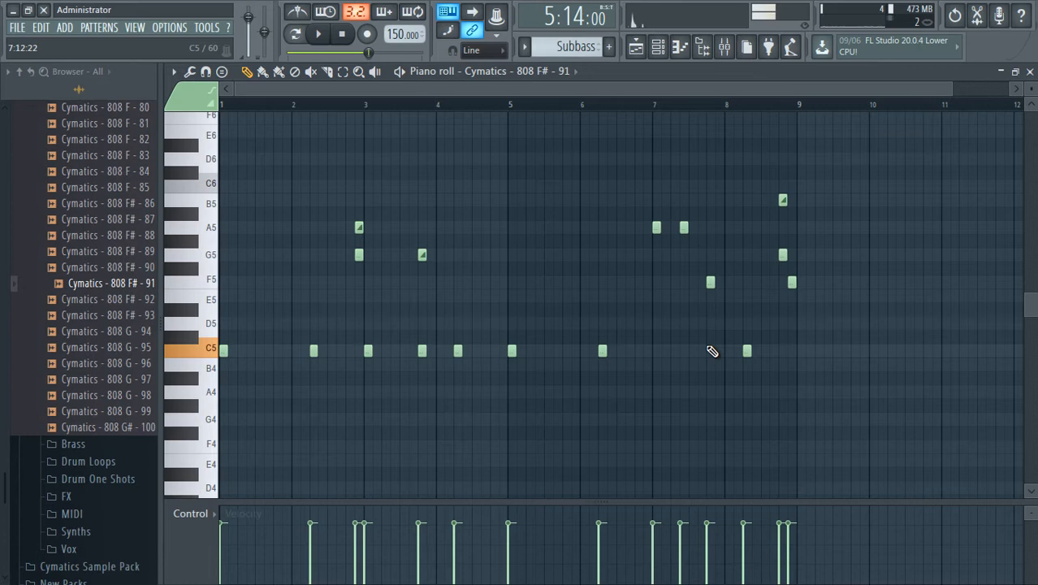
{"action": "left_click", "coordinate": [658, 47]}
{"action": "right_click", "coordinate": [577, 389]}
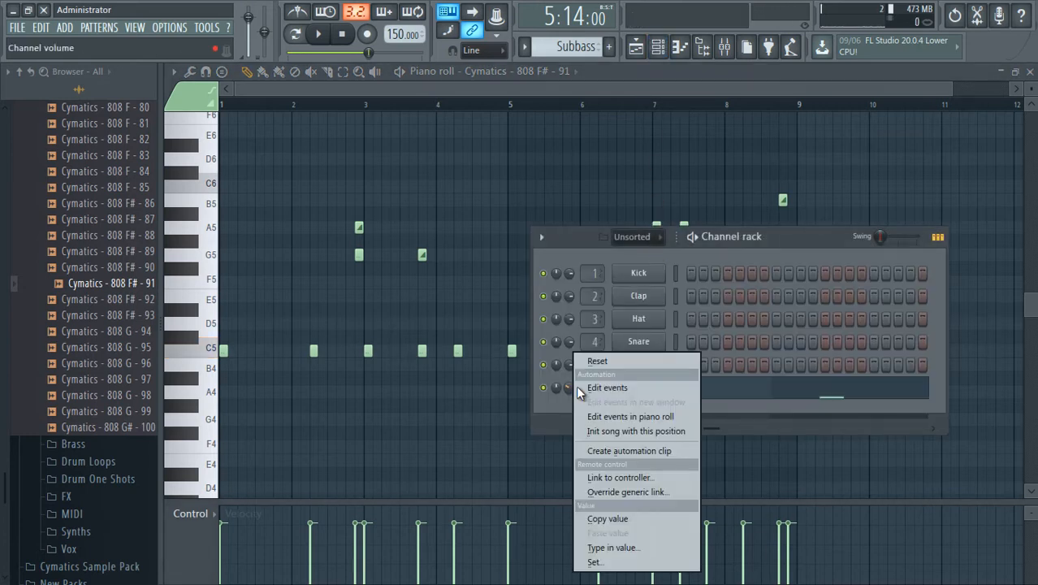
{"action": "left_click", "coordinate": [600, 362]}
{"action": "key", "text": "F5"}
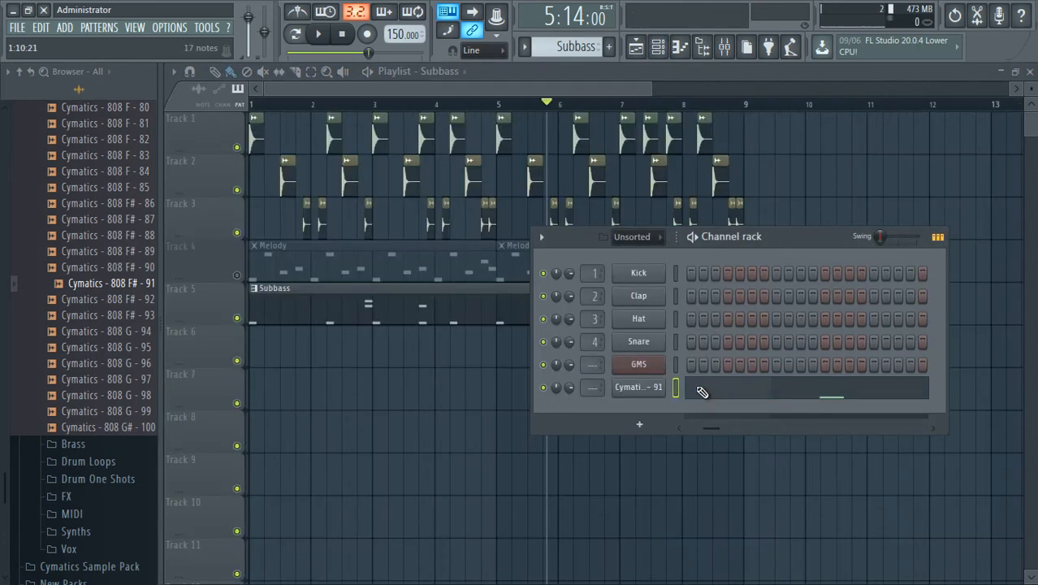
Reopen the 808 piano roll with all eight bars in view and play the arrangement from the beginning.
{"action": "left_click", "coordinate": [700, 390]}
{"action": "scroll", "coordinate": [405, 108], "scroll_direction": "down", "scroll_amount": 1}
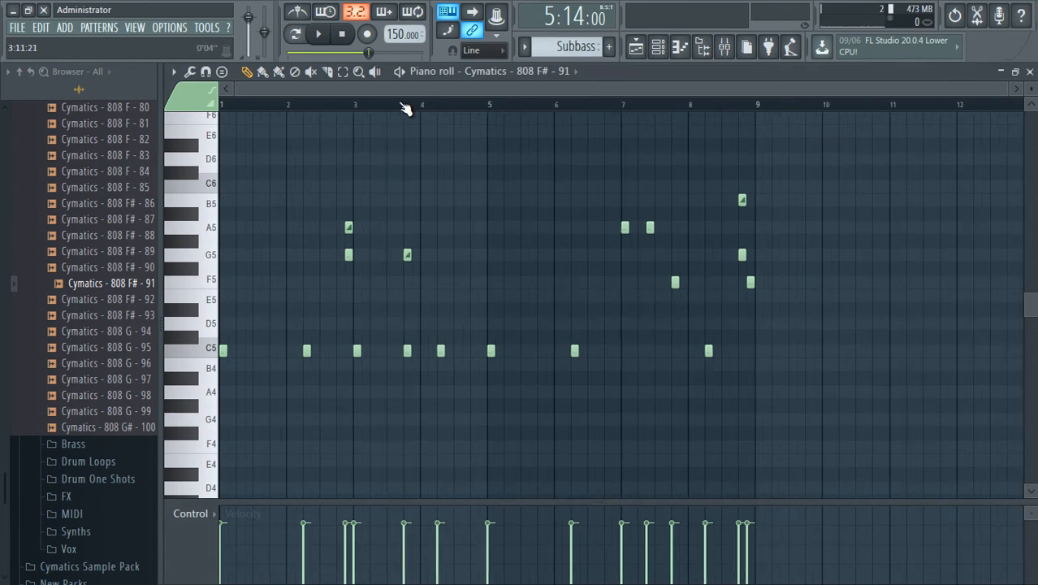
{"action": "scroll", "coordinate": [108, 315], "scroll_direction": "up", "scroll_amount": 15}
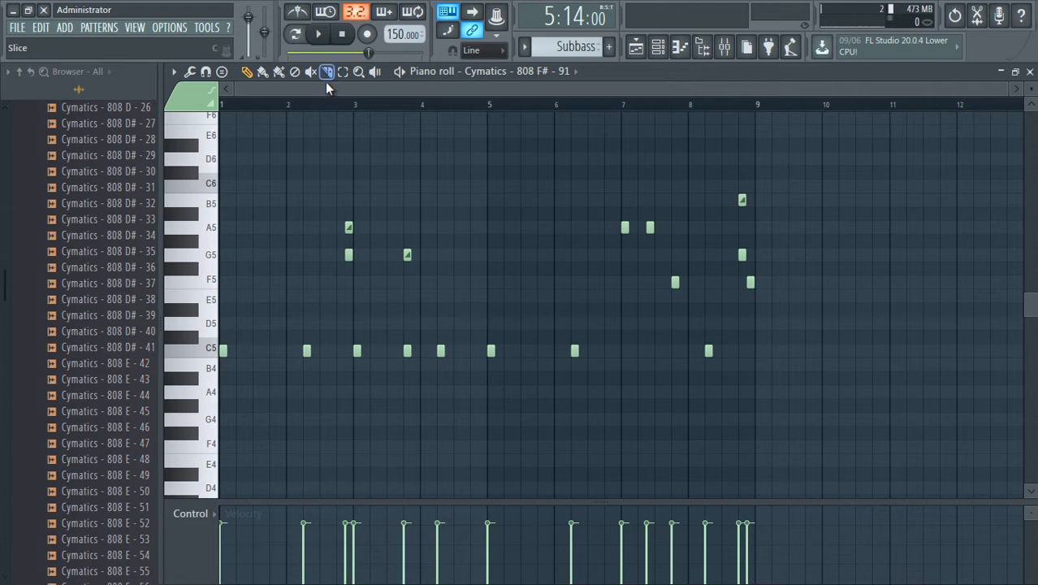
{"action": "key", "text": "space"}
{"action": "key", "text": "space"}
{"action": "left_click", "coordinate": [345, 37]}
{"action": "key", "text": "space"}
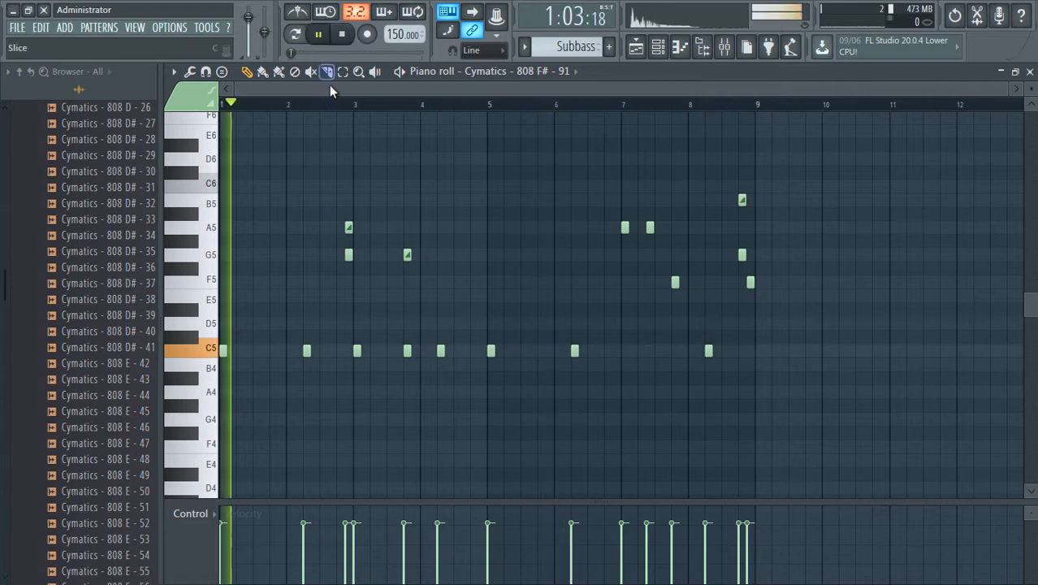
Collapse the 808s sample folder in the Browser and stop playback.
{"action": "scroll", "coordinate": [110, 242], "scroll_direction": "up", "scroll_amount": 8}
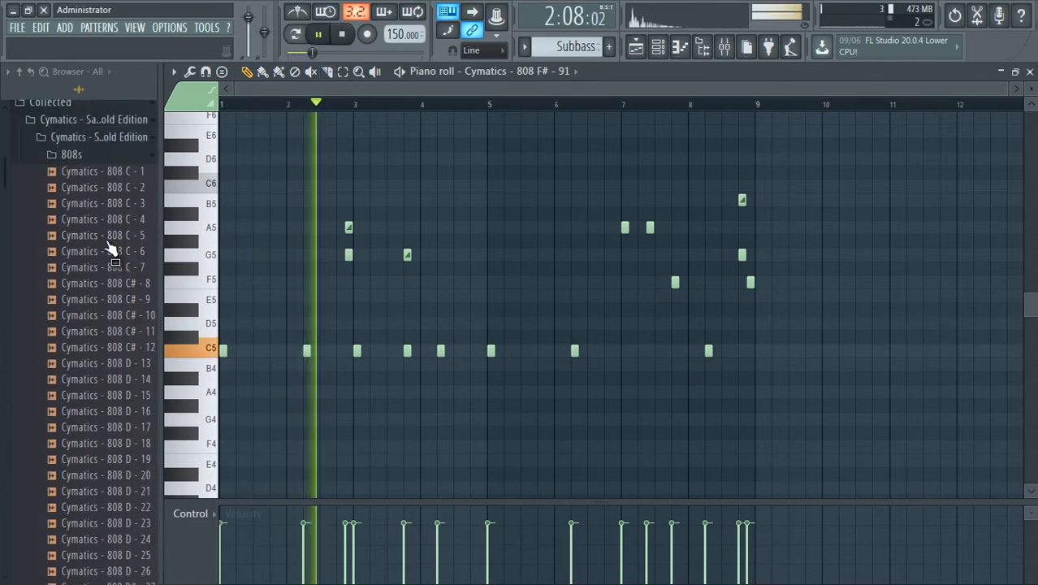
{"action": "scroll", "coordinate": [113, 260], "scroll_direction": "up", "scroll_amount": 3}
{"action": "left_click", "coordinate": [114, 268]}
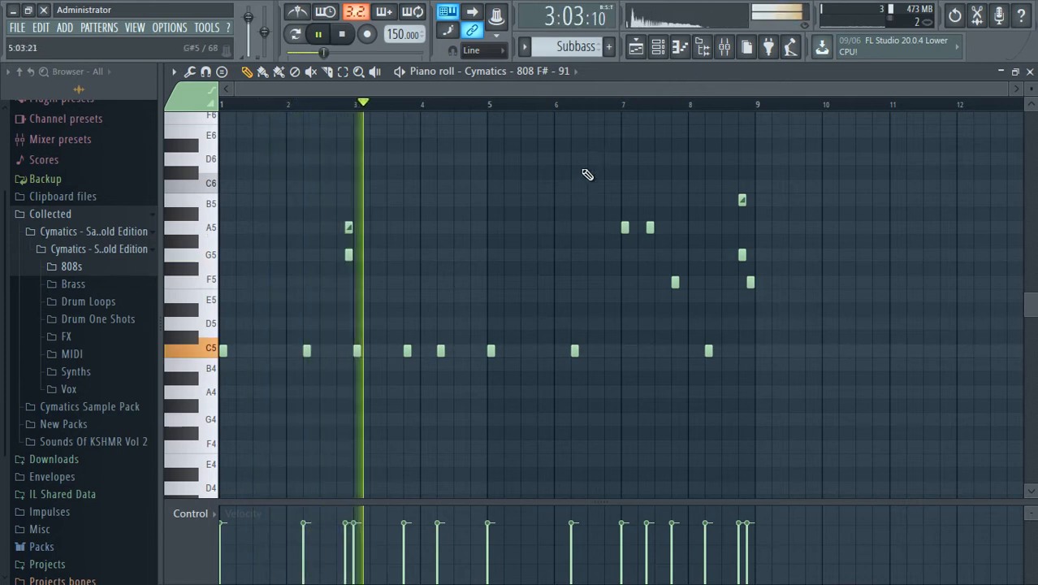
{"action": "key", "text": "space"}
Return to the Playlist, unmute the Melody clips on Track 4 and start playing the arrangement.
{"action": "left_click", "coordinate": [660, 46]}
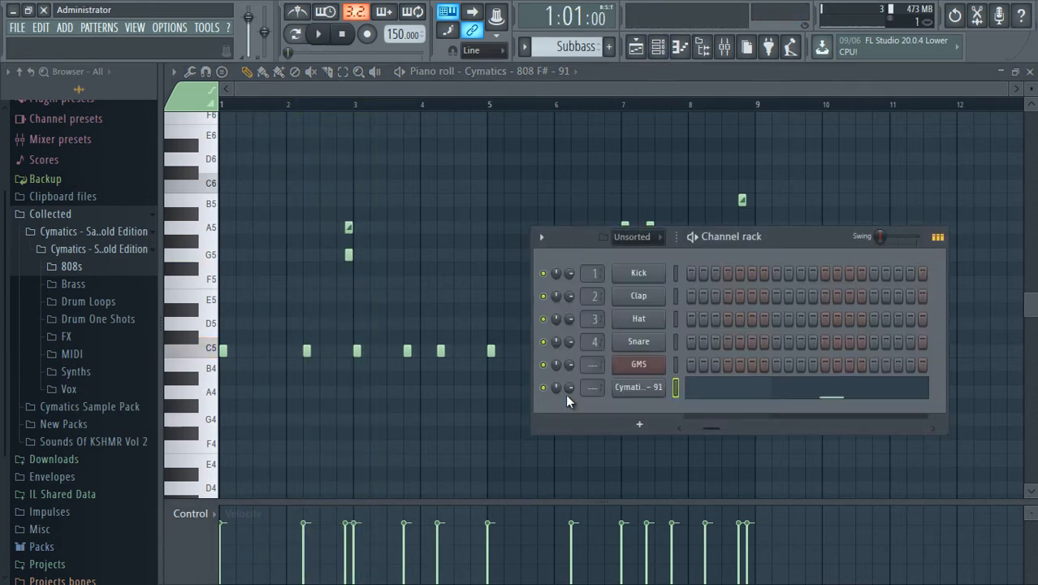
{"action": "left_click", "coordinate": [637, 47]}
{"action": "left_click", "coordinate": [242, 281]}
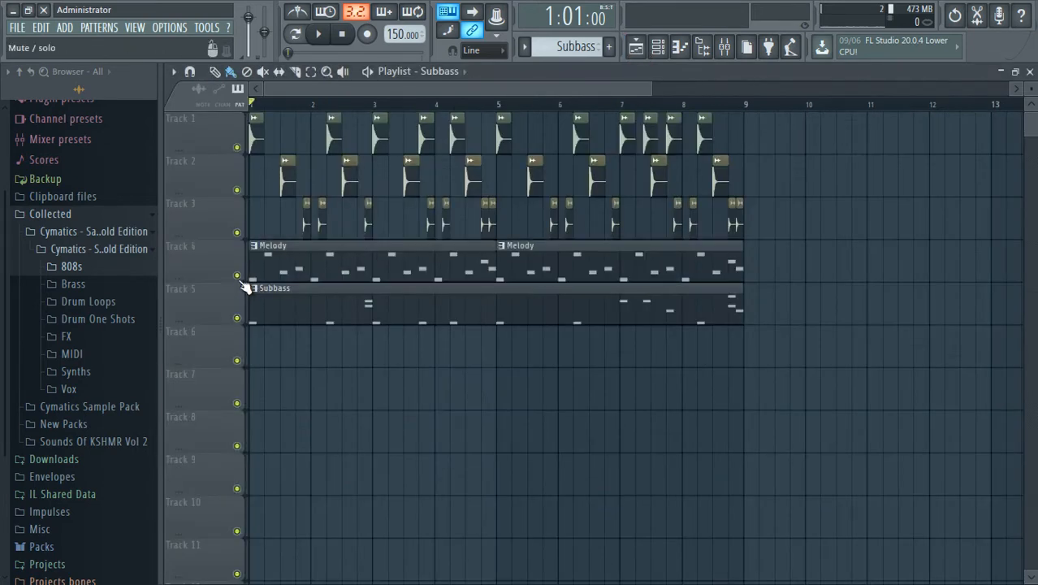
{"action": "key", "text": "space"}
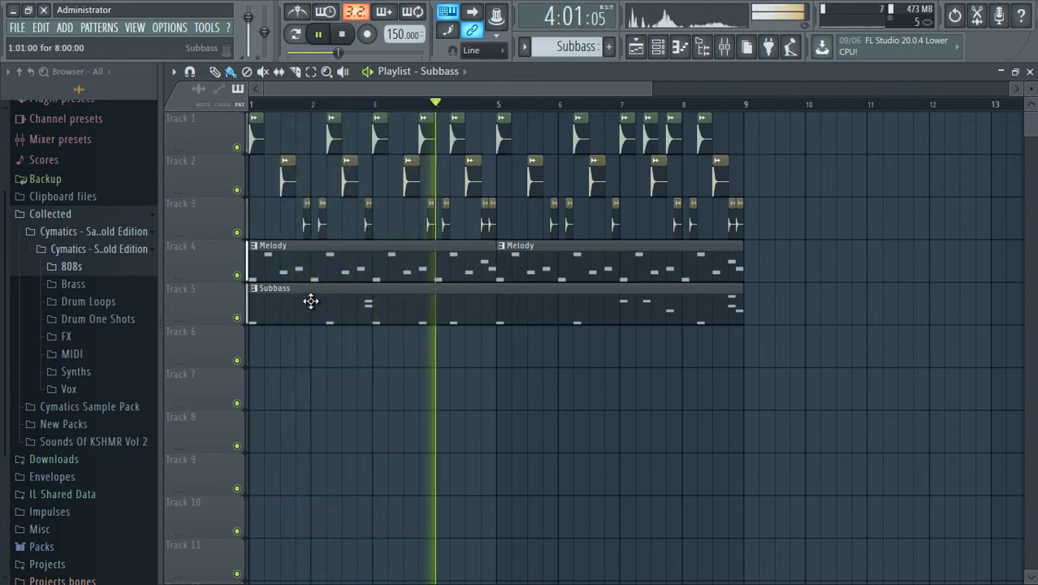
Set the 808 channel's volume to about 57% while the arrangement plays, hide the Channel rack and stop playback.
{"action": "left_click", "coordinate": [658, 49]}
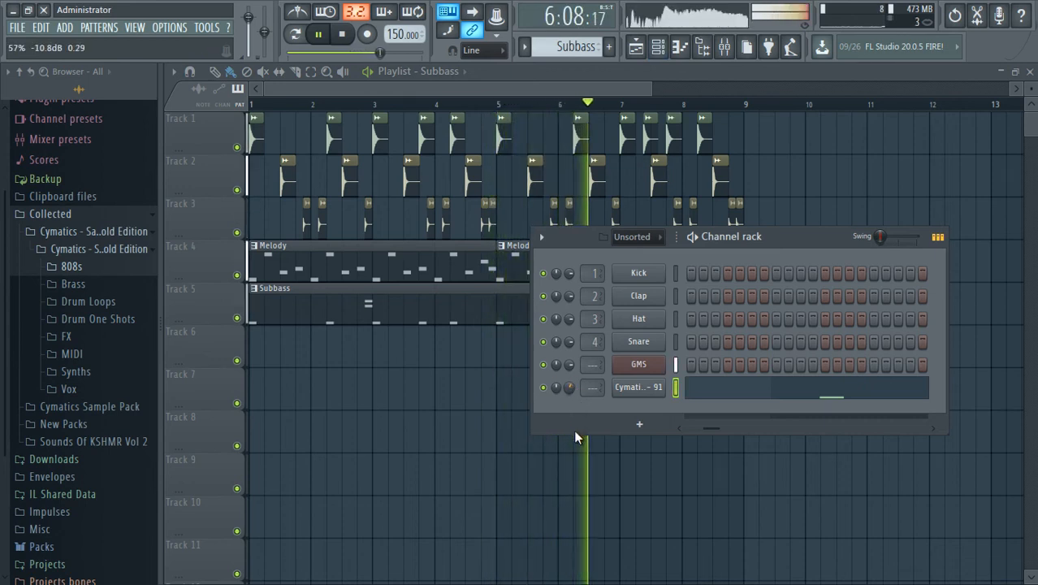
{"action": "left_click", "coordinate": [525, 80]}
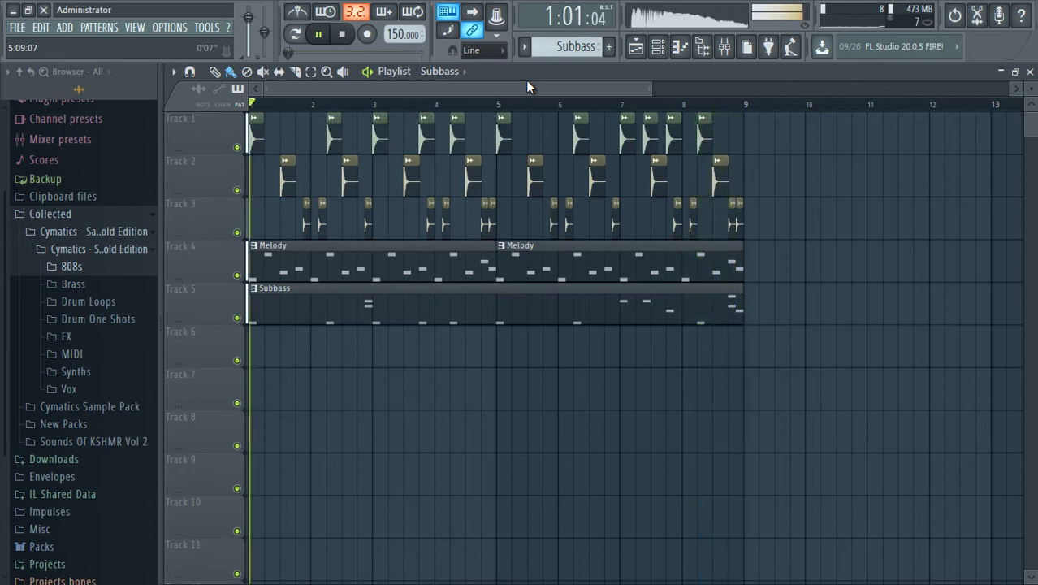
{"action": "key", "text": "space"}
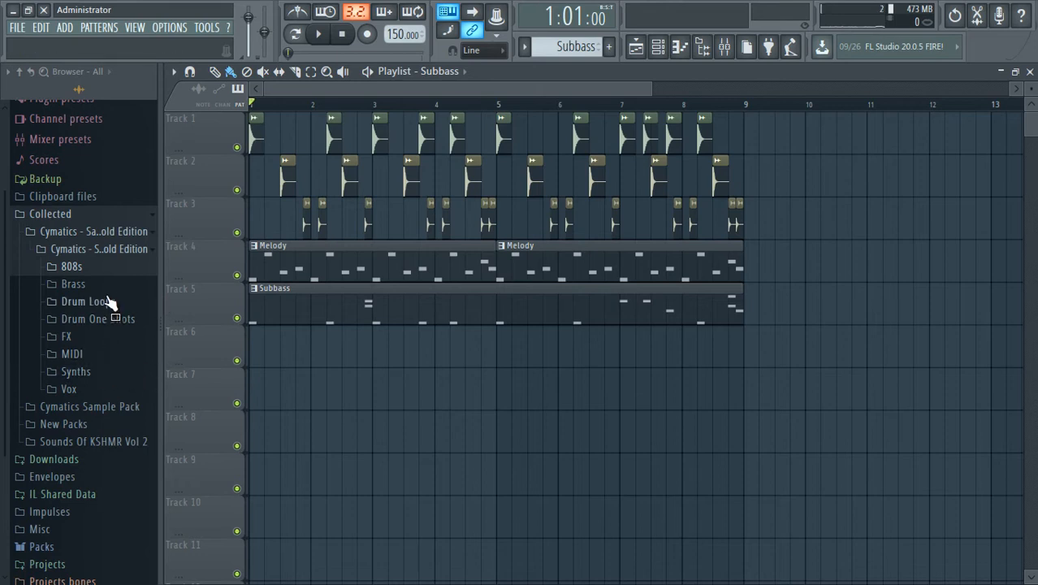
Open the Hihat Loops folder under Drum Loops and widen the Browser so the loop names are readable.
{"action": "scroll", "coordinate": [92, 311], "scroll_direction": "down", "scroll_amount": 2}
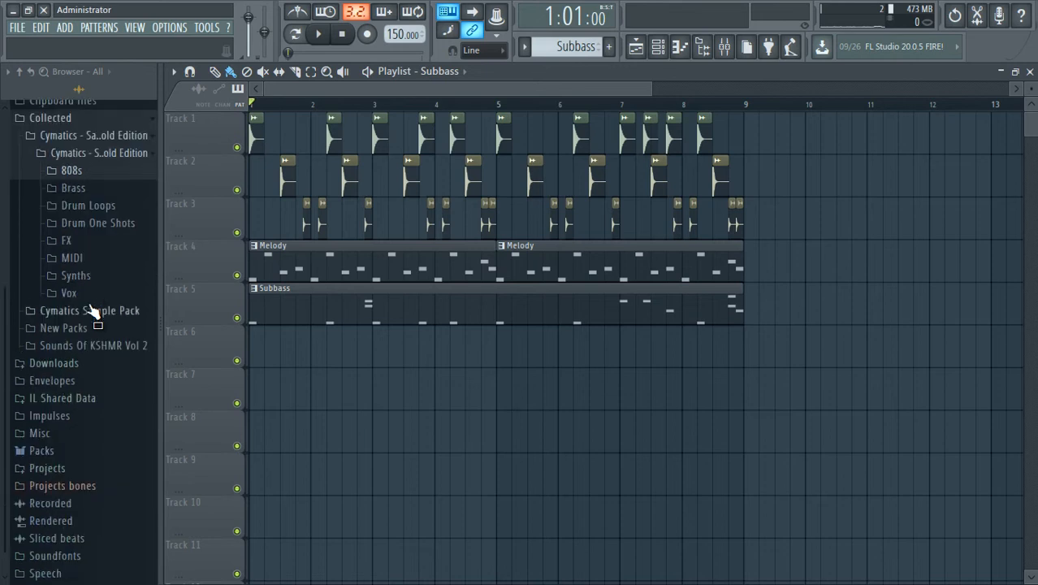
{"action": "left_click", "coordinate": [90, 255]}
{"action": "left_click", "coordinate": [87, 250]}
{"action": "left_click", "coordinate": [93, 207]}
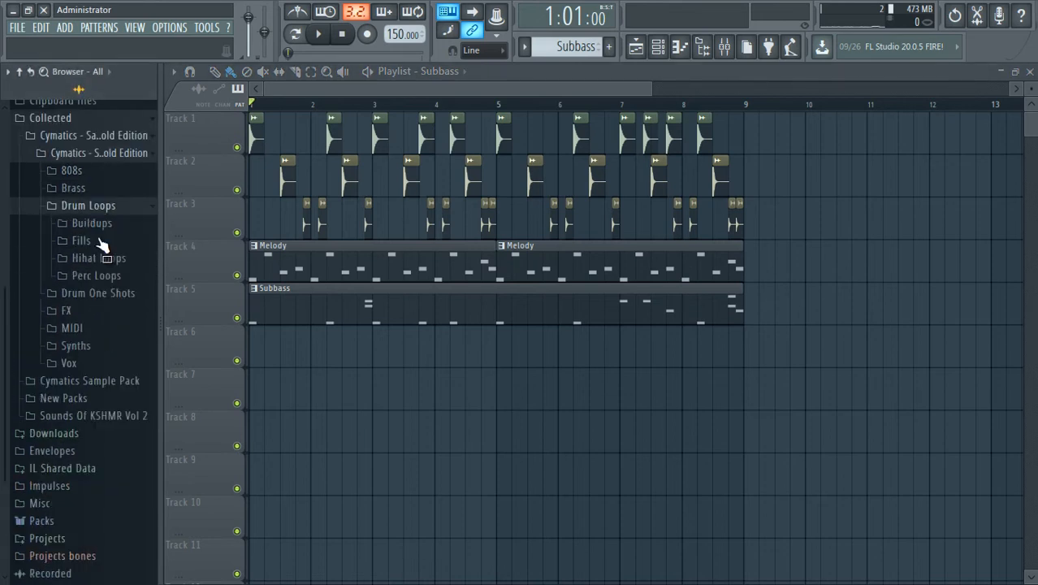
{"action": "left_click", "coordinate": [112, 258]}
{"action": "left_click", "coordinate": [113, 254]}
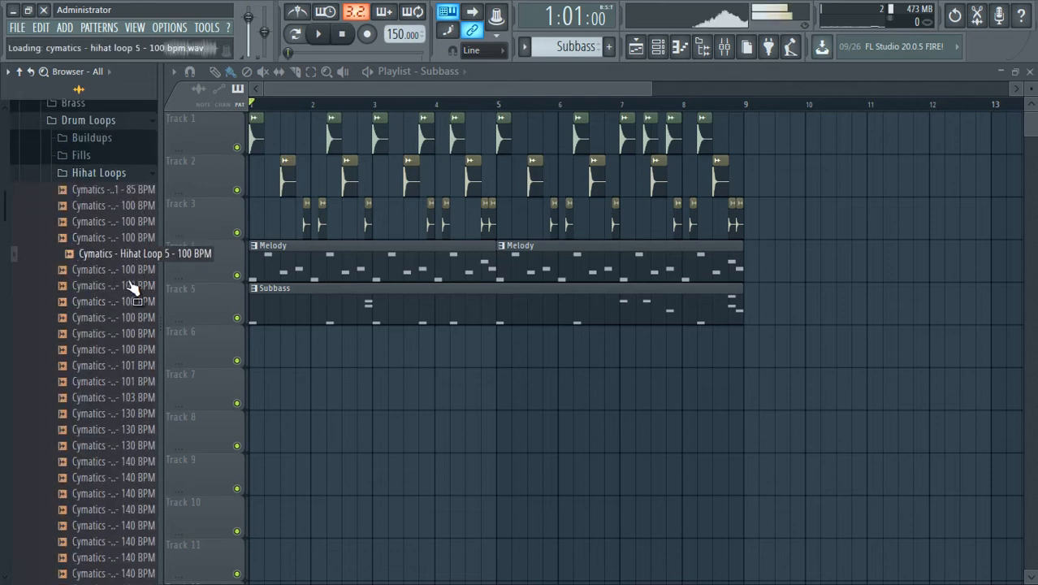
{"action": "left_click_drag", "start_coordinate": [162, 292], "coordinate": [207, 293]}
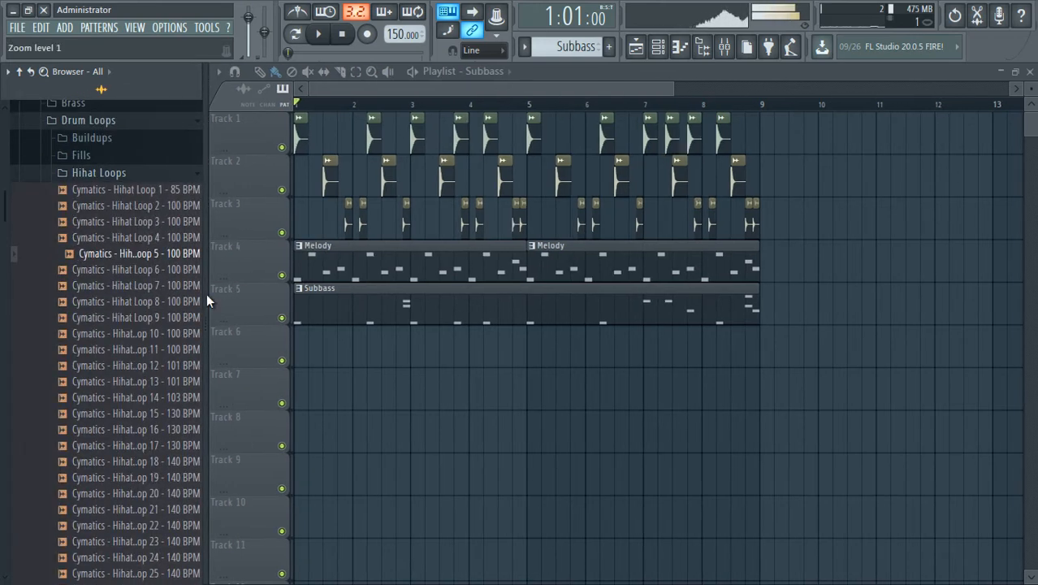
Audition the 150 BPM hihat loops from Hihat Loop 41 back to Hihat Loop 36 in the Hihat Loops folder.
{"action": "left_click", "coordinate": [126, 367]}
{"action": "scroll", "coordinate": [134, 365], "scroll_direction": "down", "scroll_amount": 8}
{"action": "left_click", "coordinate": [166, 352]}
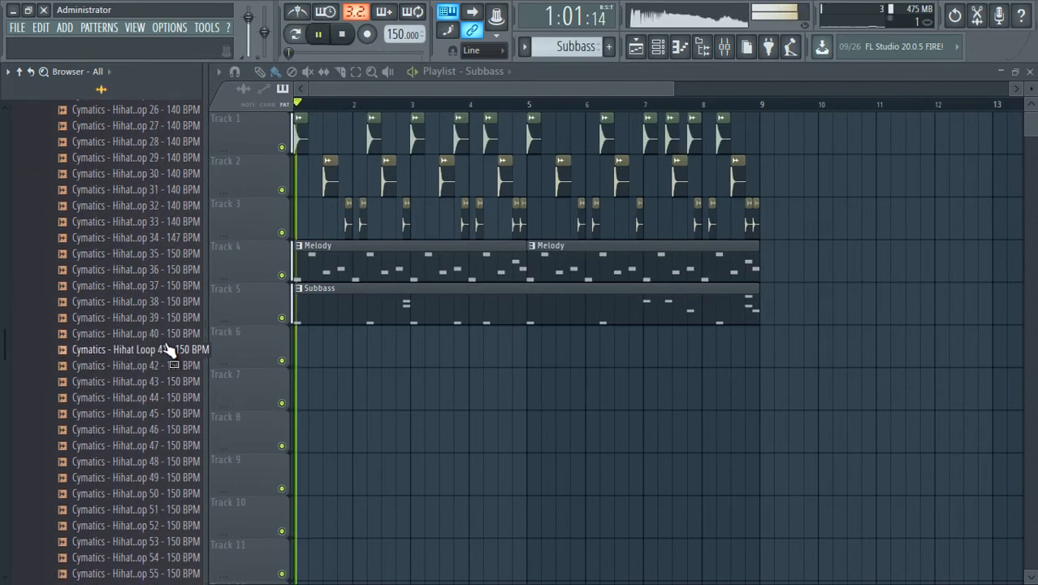
{"action": "left_click", "coordinate": [170, 334]}
{"action": "left_click", "coordinate": [174, 317]}
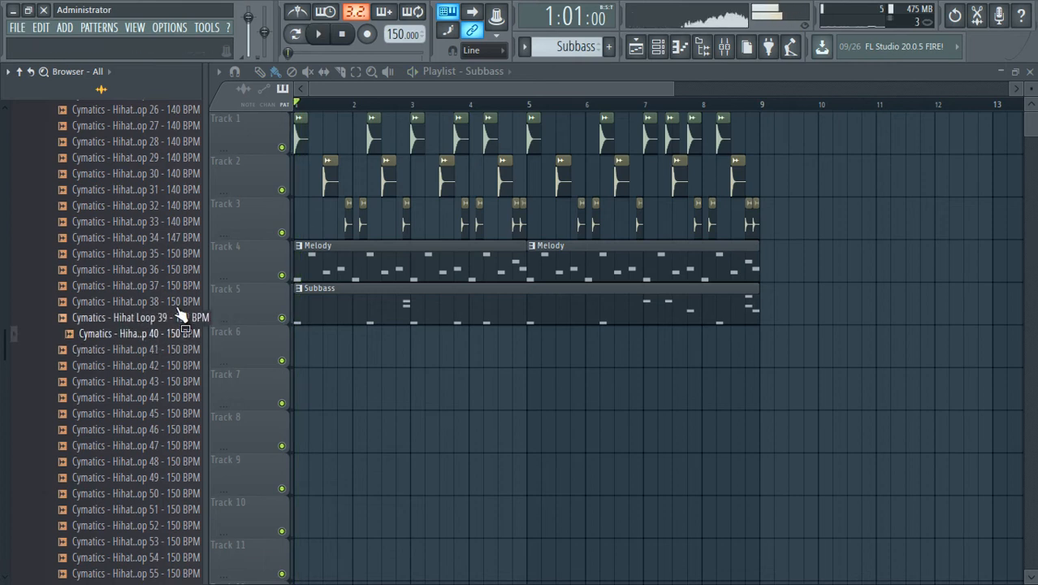
{"action": "left_click", "coordinate": [177, 302]}
{"action": "left_click", "coordinate": [179, 287]}
{"action": "left_click", "coordinate": [180, 272]}
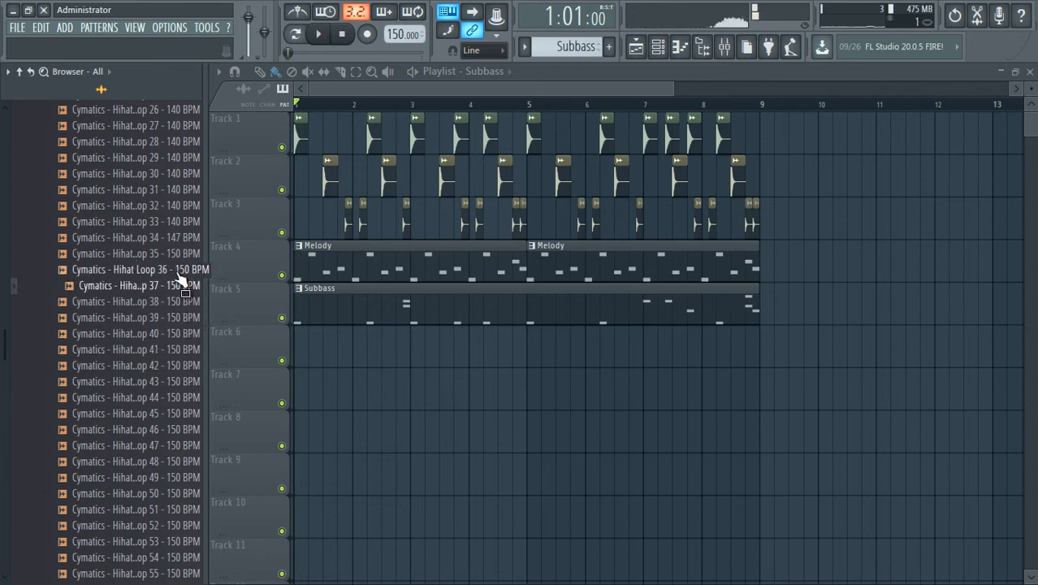
Audition Hihat Loops 45 to 49 at 150 BPM.
{"action": "left_click", "coordinate": [173, 412]}
{"action": "left_click", "coordinate": [174, 429]}
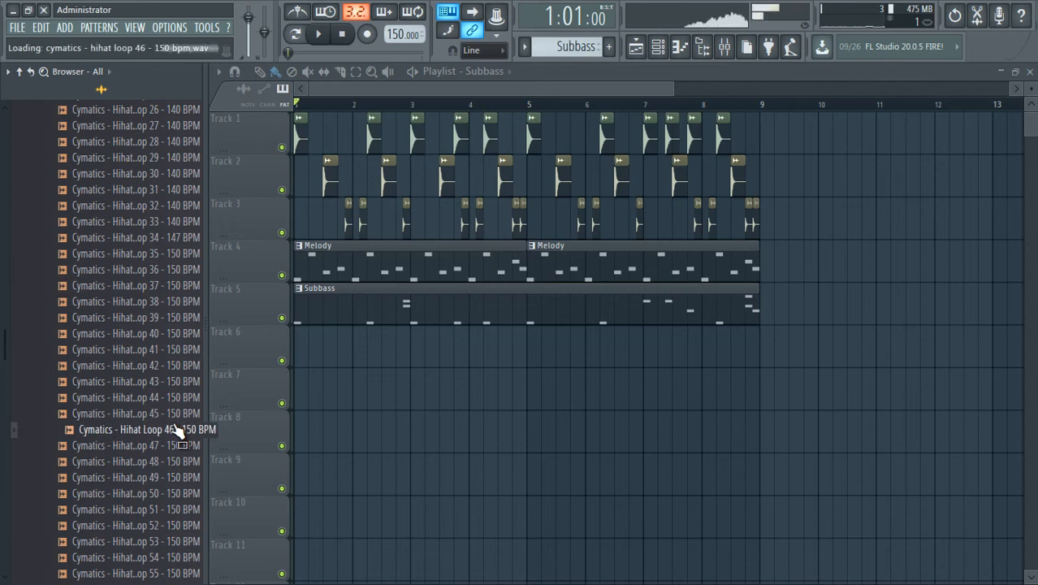
{"action": "left_click", "coordinate": [174, 445]}
{"action": "left_click", "coordinate": [174, 460]}
{"action": "left_click", "coordinate": [175, 477]}
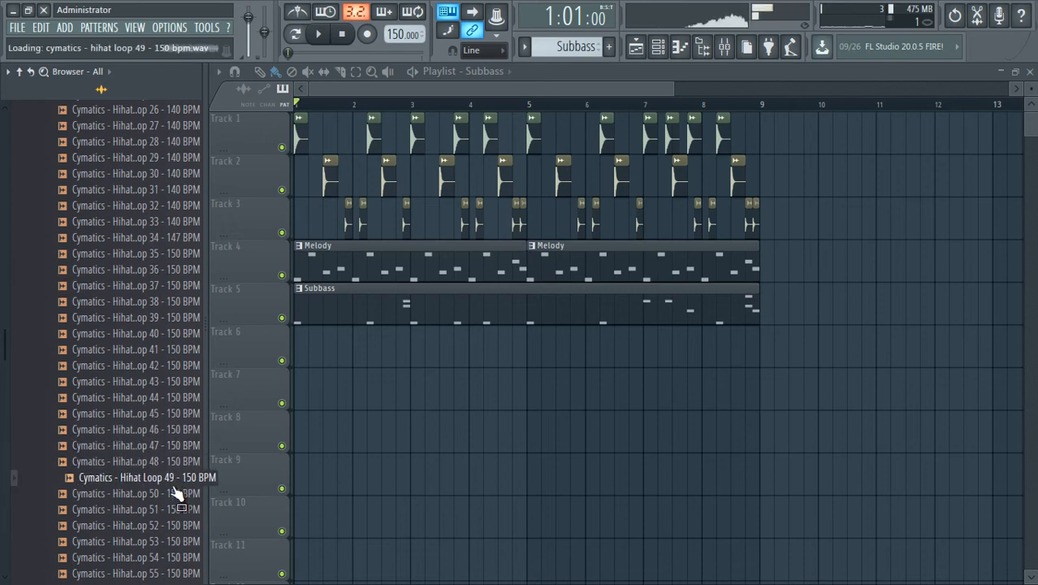
Audition the further 150 BPM hihat loops, from Hihat Loop 52 to Hihat Loop 57.
{"action": "scroll", "coordinate": [184, 455], "scroll_direction": "down", "scroll_amount": 2}
{"action": "left_click", "coordinate": [182, 431]}
{"action": "left_click", "coordinate": [183, 446]}
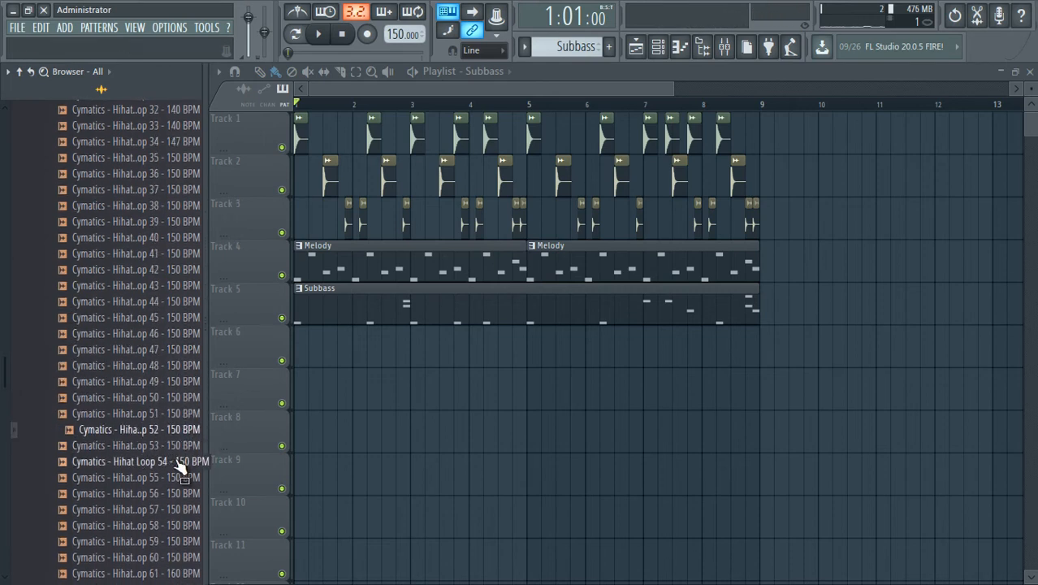
{"action": "left_click", "coordinate": [180, 462]}
{"action": "left_click", "coordinate": [178, 477]}
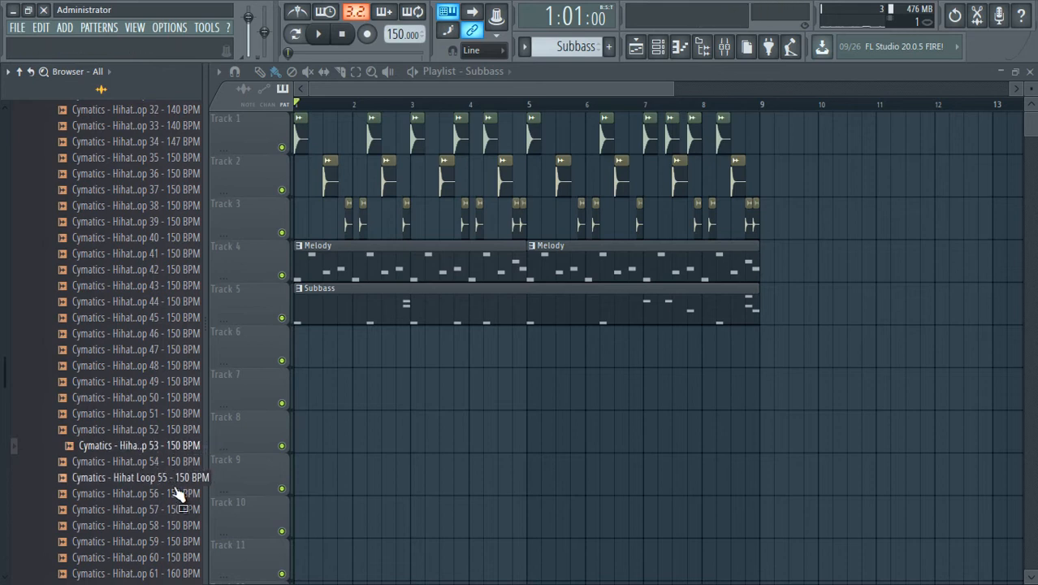
{"action": "left_click", "coordinate": [177, 493]}
{"action": "left_click", "coordinate": [181, 479]}
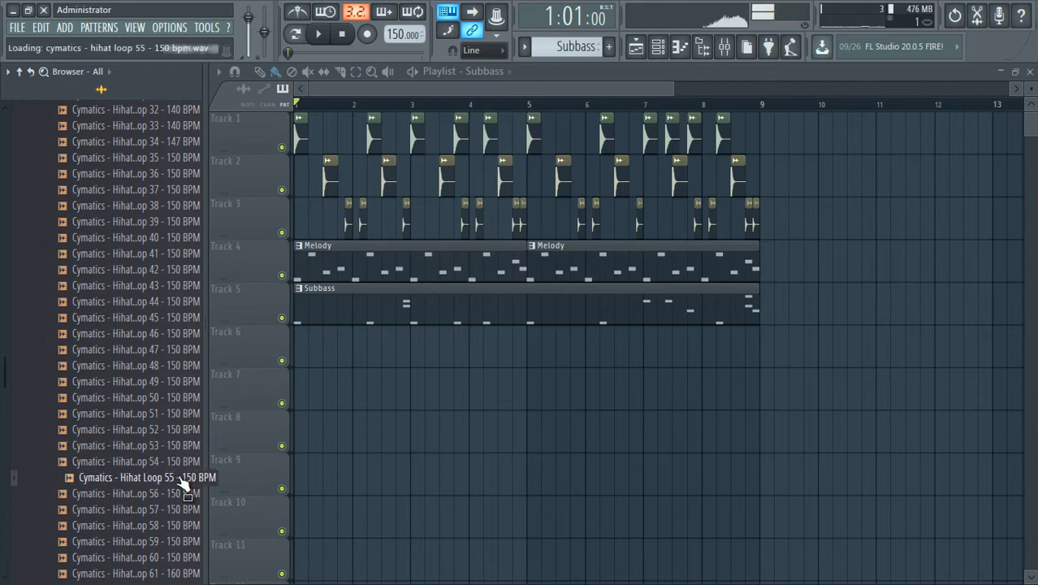
{"action": "left_click", "coordinate": [177, 493]}
{"action": "left_click", "coordinate": [177, 508]}
Listen again to Hihat Loops 53 and 52, and to the 150 BPM loops from 42 back to 38.
{"action": "scroll", "coordinate": [178, 501], "scroll_direction": "down", "scroll_amount": 8}
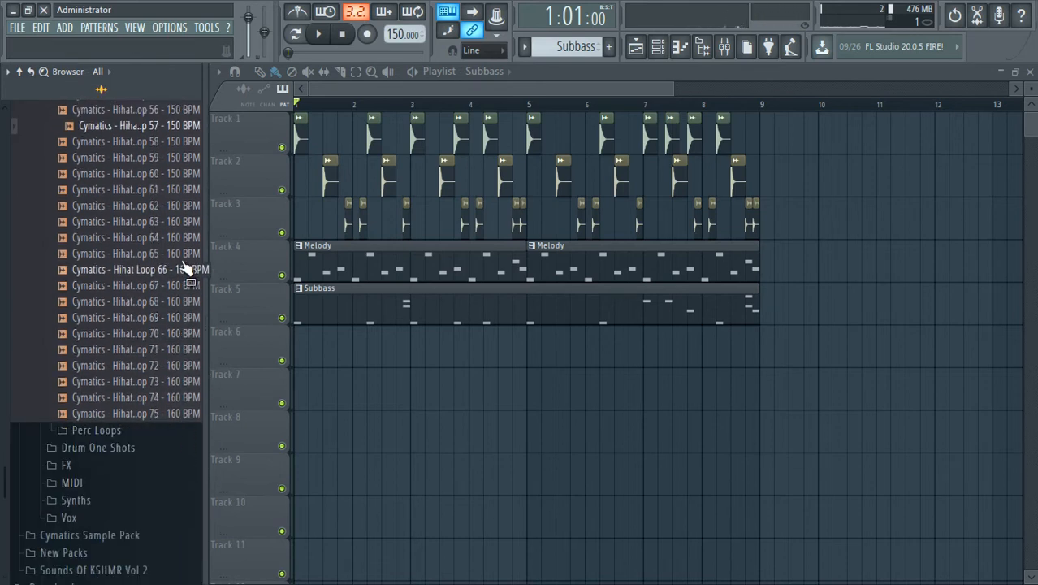
{"action": "scroll", "coordinate": [184, 268], "scroll_direction": "up", "scroll_amount": 4}
{"action": "left_click", "coordinate": [178, 255]}
{"action": "left_click", "coordinate": [178, 237]}
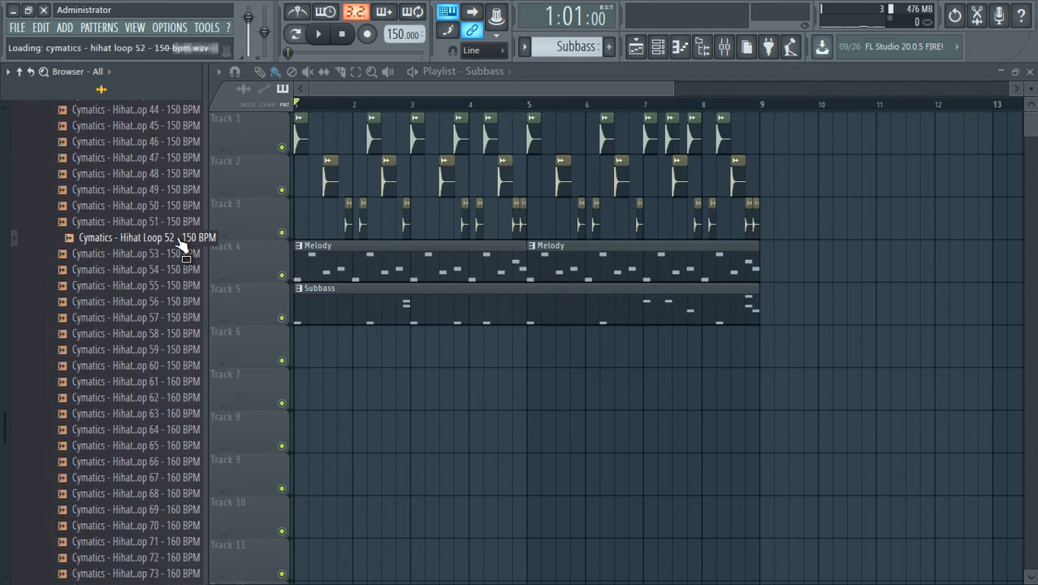
{"action": "scroll", "coordinate": [182, 246], "scroll_direction": "up", "scroll_amount": 4}
{"action": "left_click", "coordinate": [179, 270]}
{"action": "left_click", "coordinate": [180, 255]}
{"action": "left_click", "coordinate": [180, 237]}
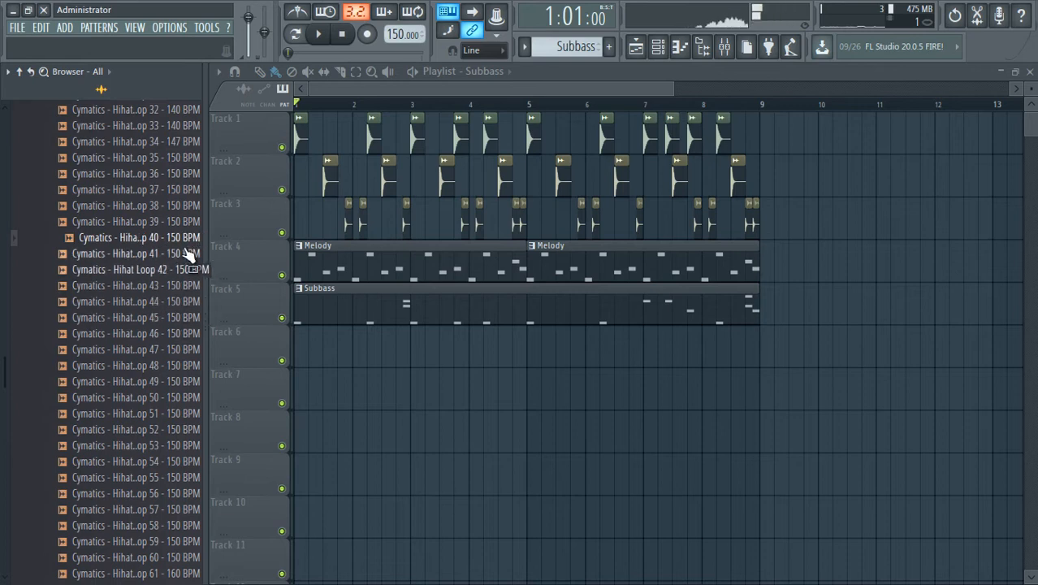
{"action": "left_click", "coordinate": [185, 227]}
{"action": "left_click", "coordinate": [186, 208]}
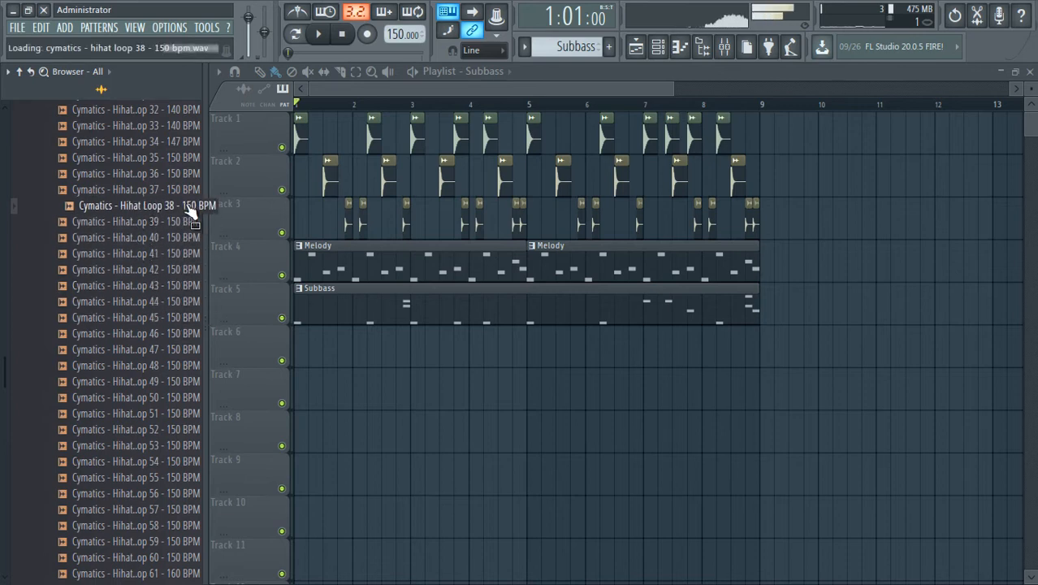
Audition Hihat Loops 36 to 34, and place Cymatics - Hihat Loop 35 - 150 BPM at bar 1 of Track 6.
{"action": "scroll", "coordinate": [173, 243], "scroll_direction": "up", "scroll_amount": 2}
{"action": "left_click", "coordinate": [173, 270]}
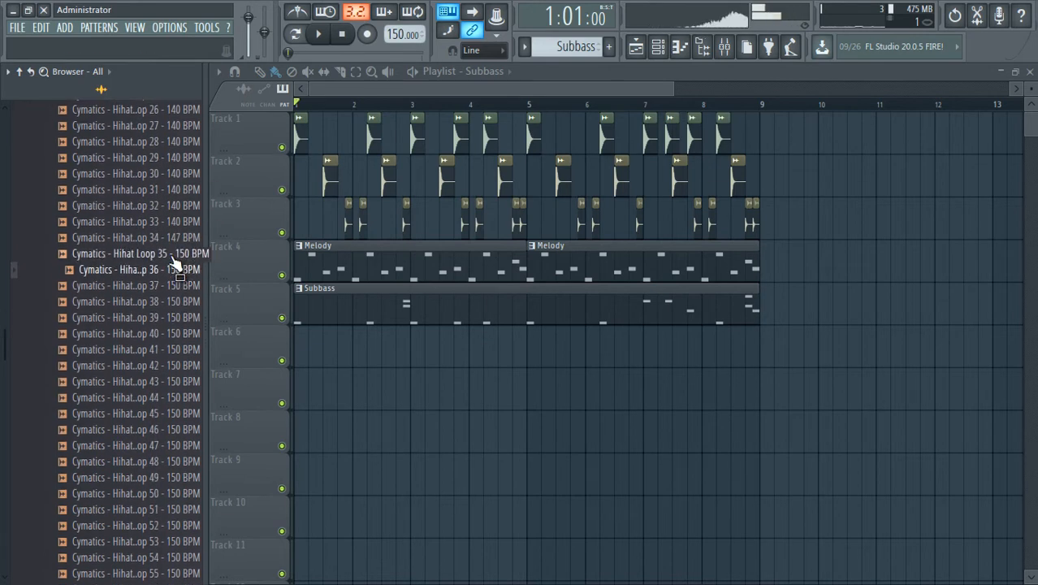
{"action": "left_click", "coordinate": [172, 256]}
{"action": "left_click", "coordinate": [174, 238]}
{"action": "left_click", "coordinate": [177, 256]}
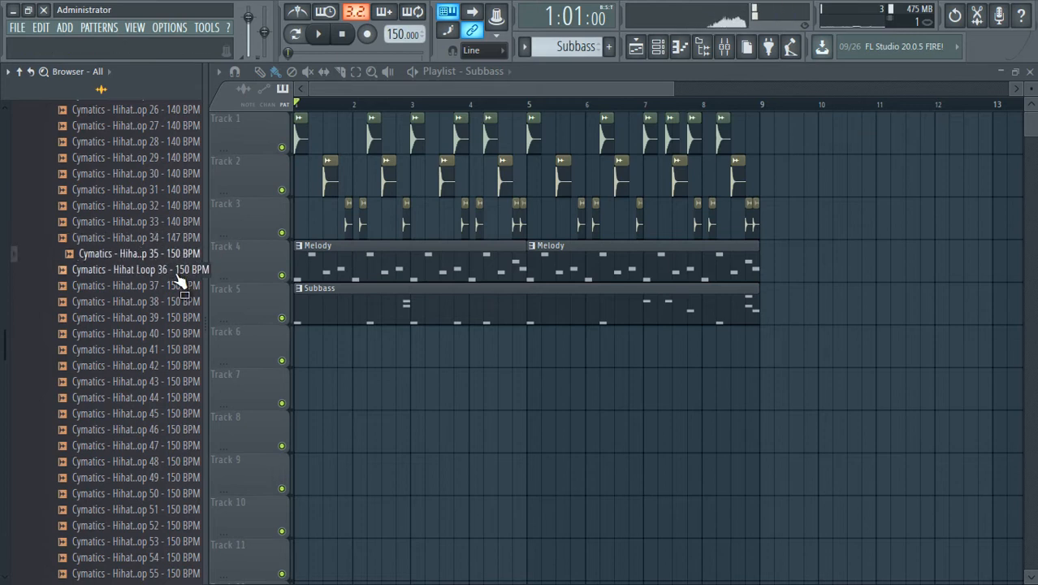
{"action": "left_click_drag", "start_coordinate": [178, 254], "coordinate": [202, 371]}
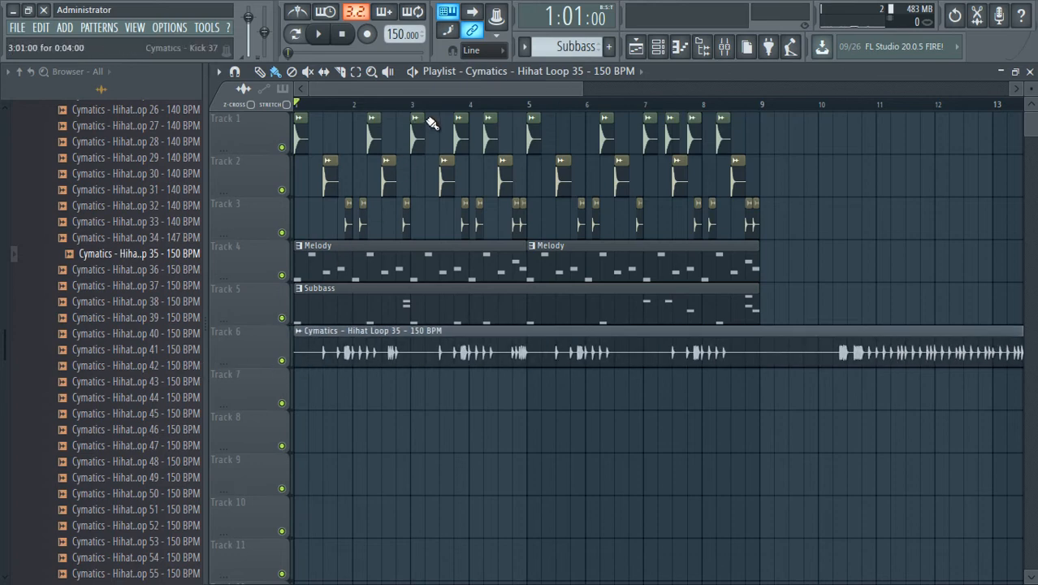
{"action": "scroll", "coordinate": [442, 117], "scroll_direction": "down", "scroll_amount": 4, "text": "ctrl"}
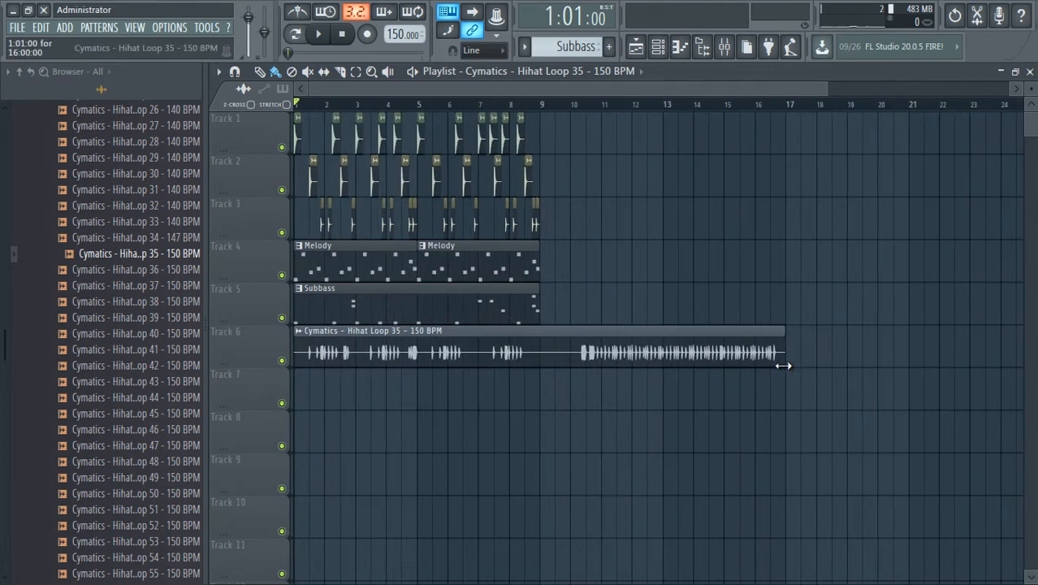
{"action": "left_click_drag", "start_coordinate": [781, 367], "coordinate": [554, 382]}
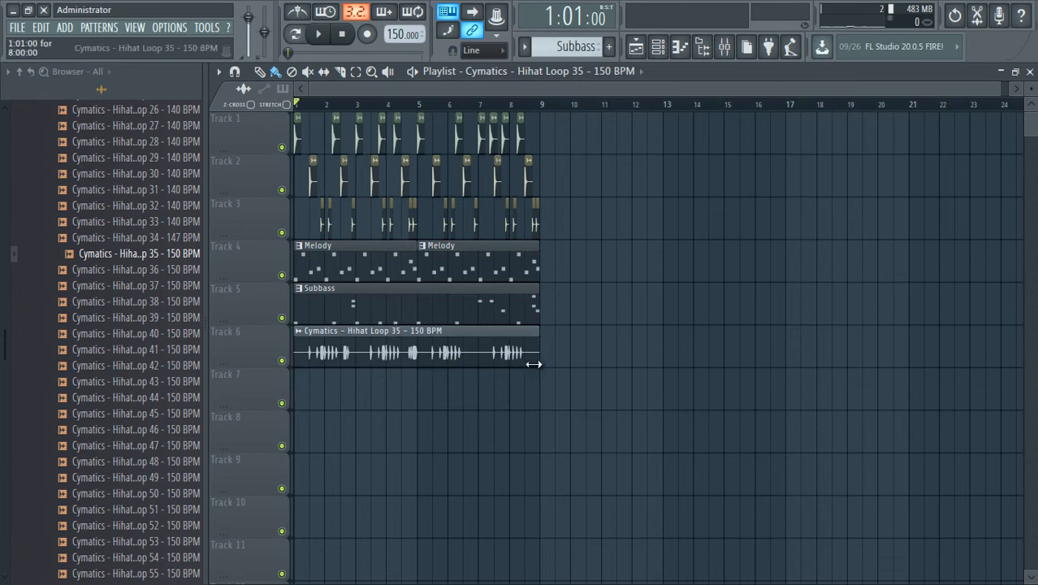
{"action": "left_click_drag", "start_coordinate": [522, 363], "coordinate": [502, 378]}
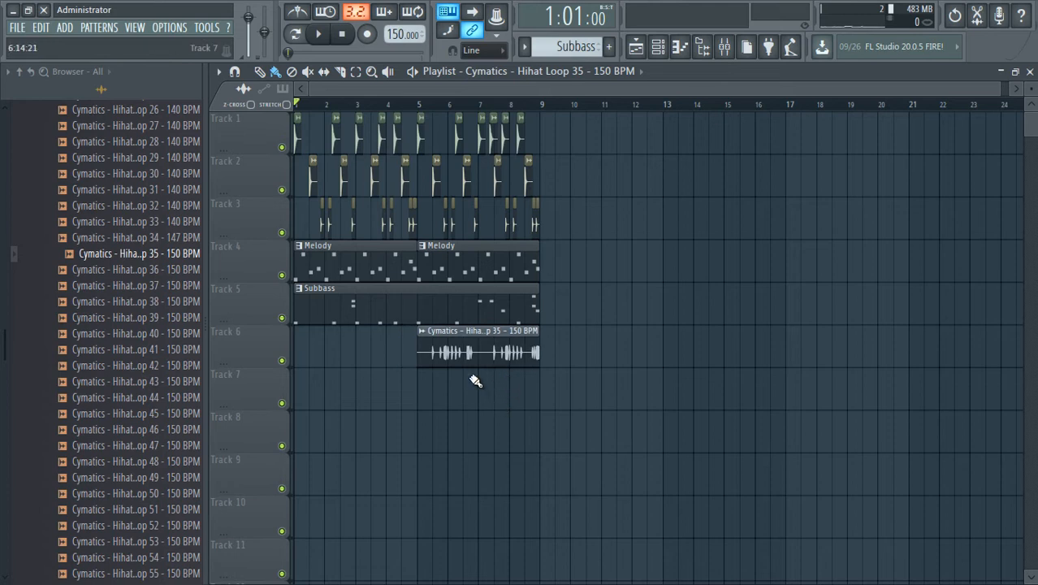
{"action": "key", "text": "ctrl+z"}
{"action": "left_click_drag", "start_coordinate": [413, 361], "coordinate": [786, 375]}
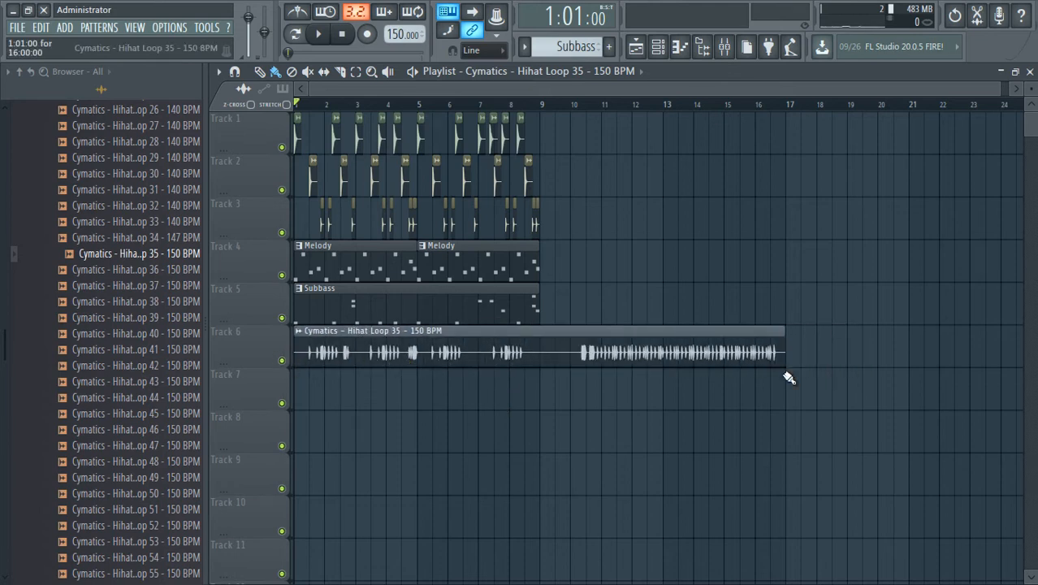
Duplicate all drum, Melody and Subbass clips on Tracks 1 to 5 into bars 9 to 16, and deselect them.
{"action": "left_click_drag", "start_coordinate": [624, 155], "coordinate": [285, 309]}
{"action": "key", "text": "ctrl+b"}
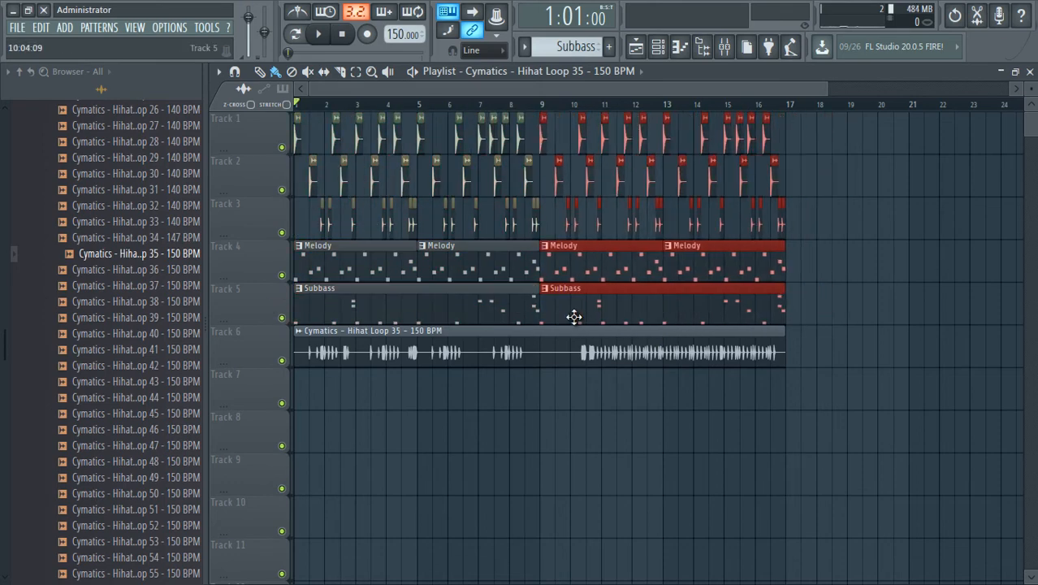
{"action": "left_click", "coordinate": [582, 415]}
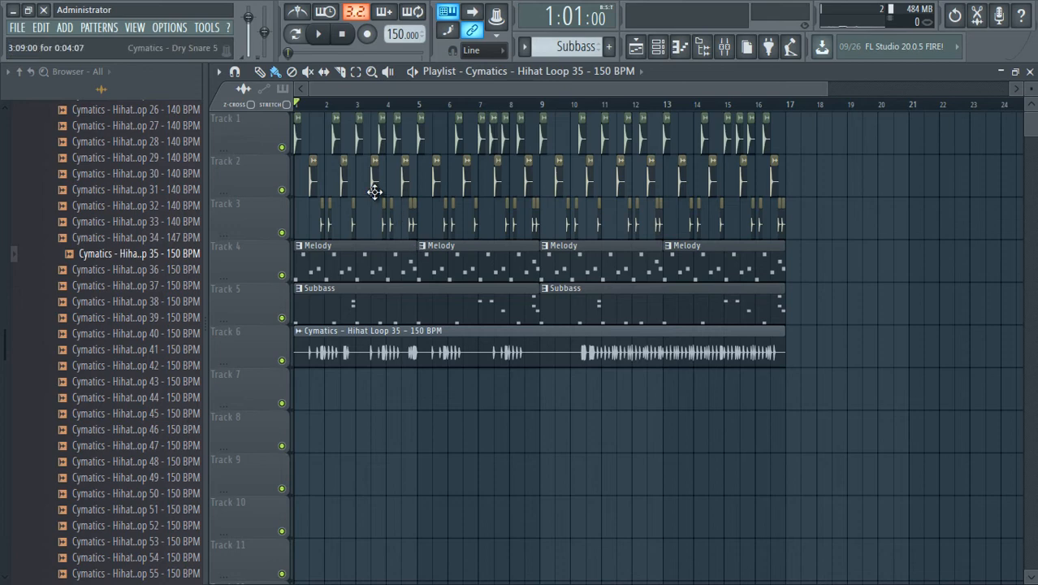
Play the arrangement, set the Hihat Loop 35 channel's volume to about 23%, and close its settings.
{"action": "key", "text": "space"}
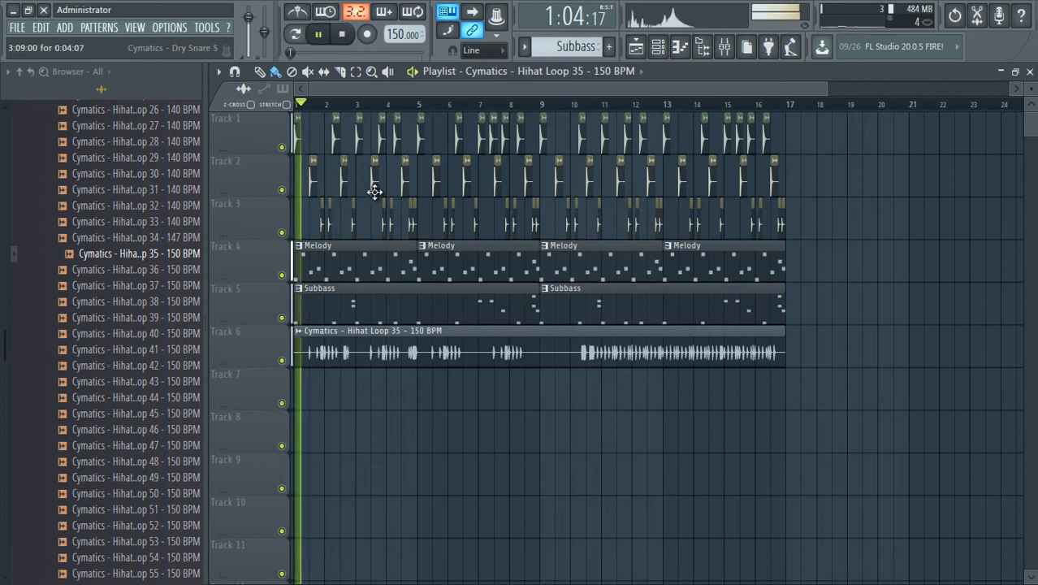
{"action": "double_click", "coordinate": [415, 358]}
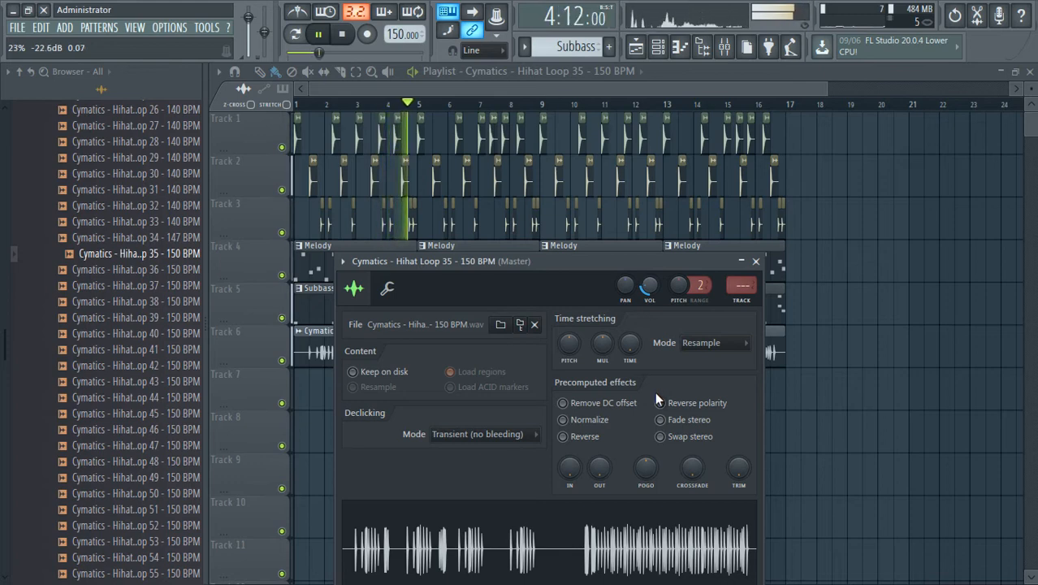
{"action": "left_click", "coordinate": [481, 86]}
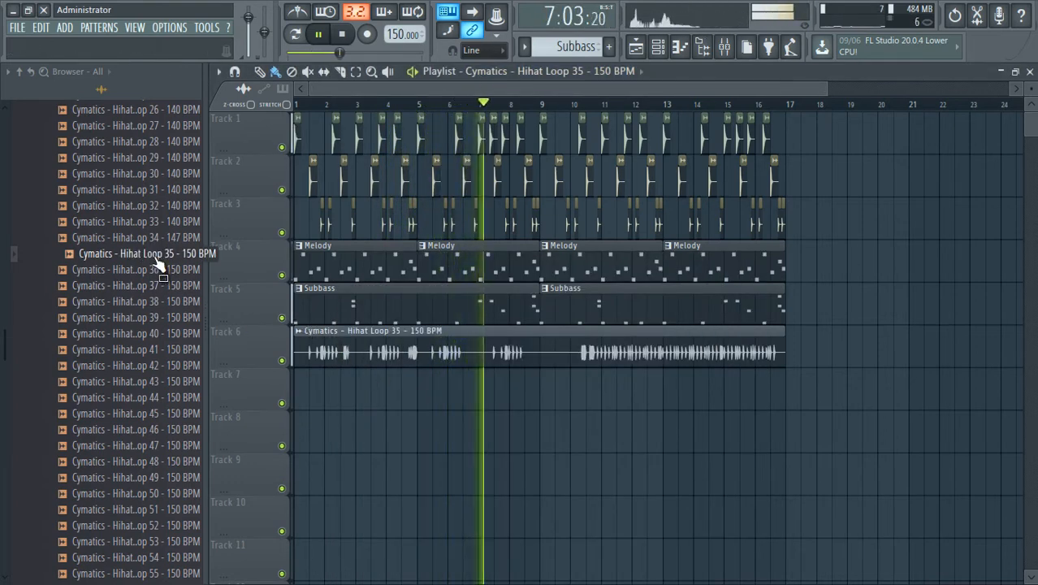
Collapse the Hihat Loops folder in the Browser, listen to the arrangement through bar 15 and stop playback.
{"action": "scroll", "coordinate": [160, 266], "scroll_direction": "up", "scroll_amount": 8}
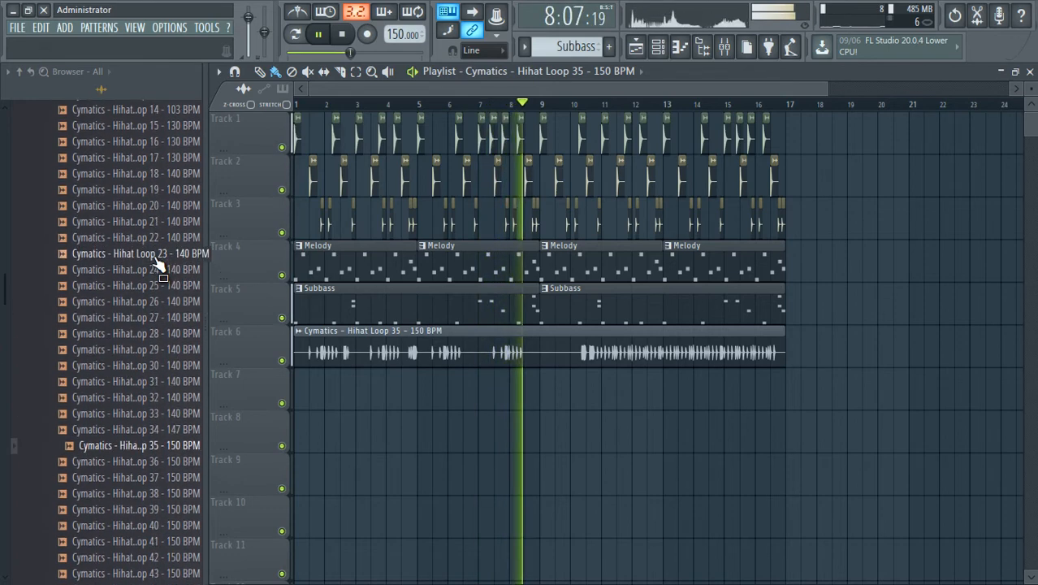
{"action": "scroll", "coordinate": [159, 264], "scroll_direction": "up", "scroll_amount": 2}
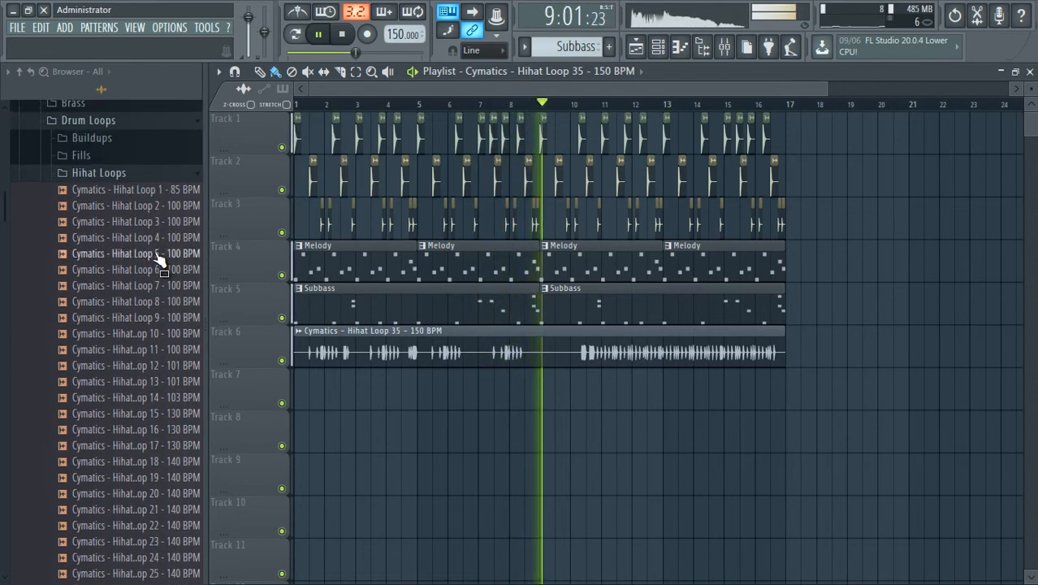
{"action": "left_click", "coordinate": [156, 172]}
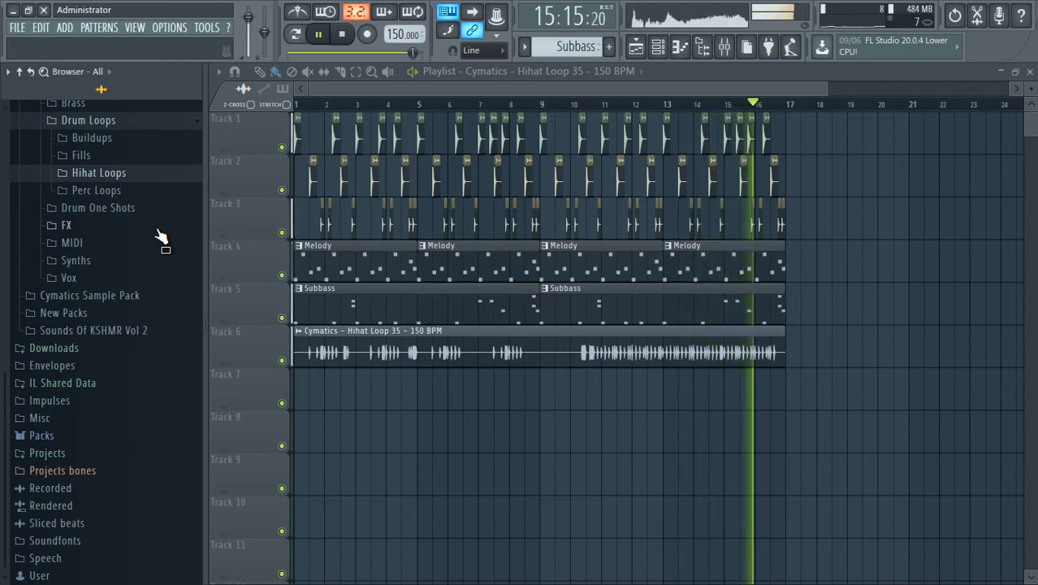
{"action": "key", "text": "space"}
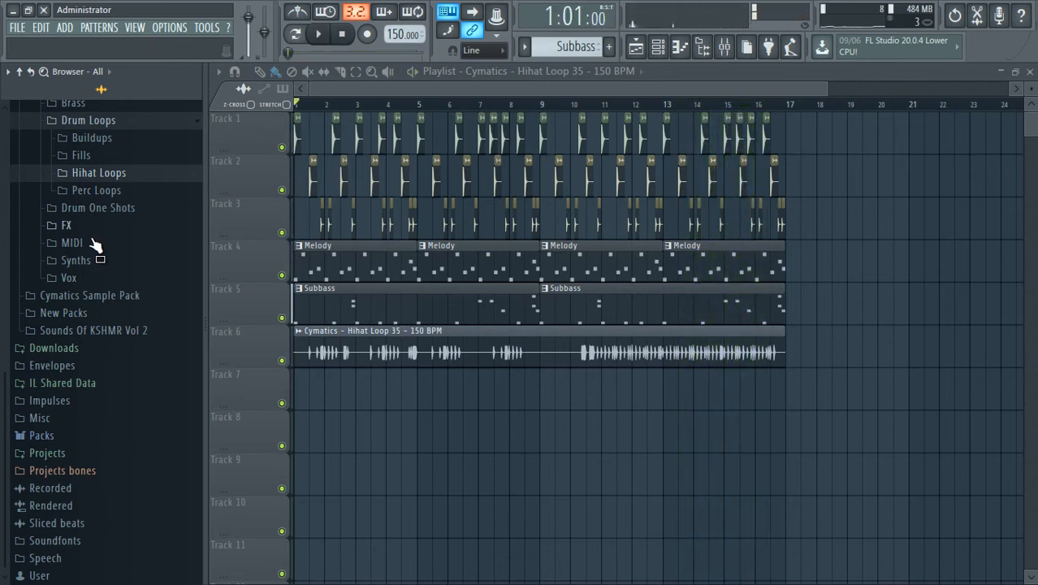
Show the Channel rack and set its channel display filter to All.
{"action": "left_click", "coordinate": [680, 47]}
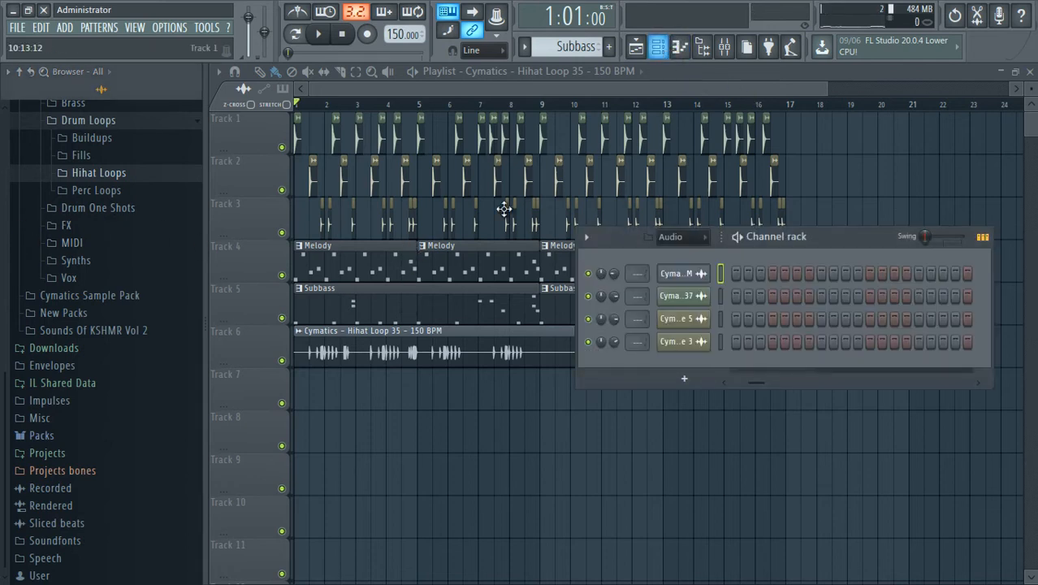
{"action": "left_click", "coordinate": [686, 236]}
{"action": "left_click", "coordinate": [689, 240]}
{"action": "left_click", "coordinate": [689, 241]}
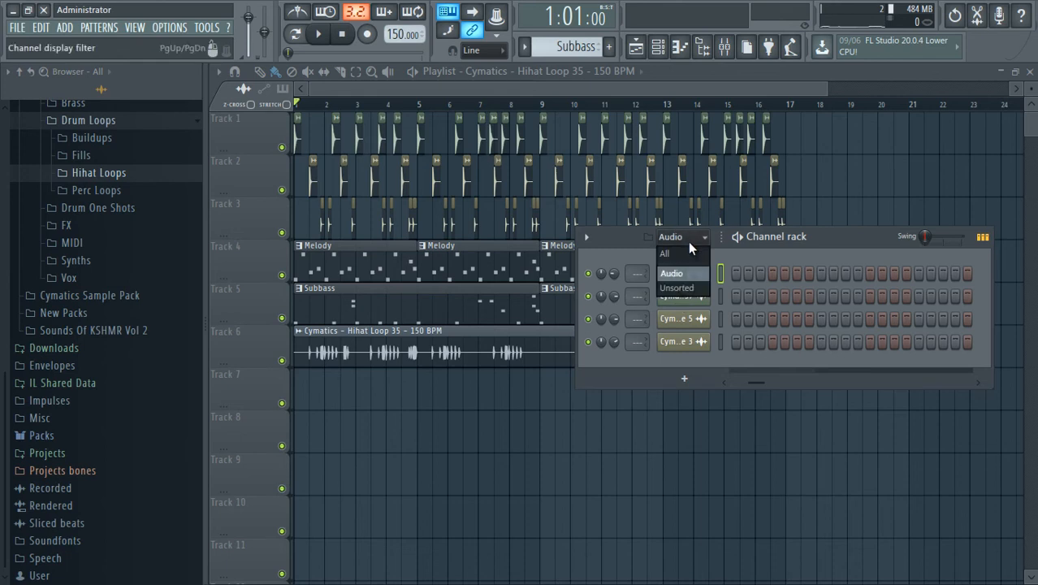
{"action": "left_click", "coordinate": [685, 255]}
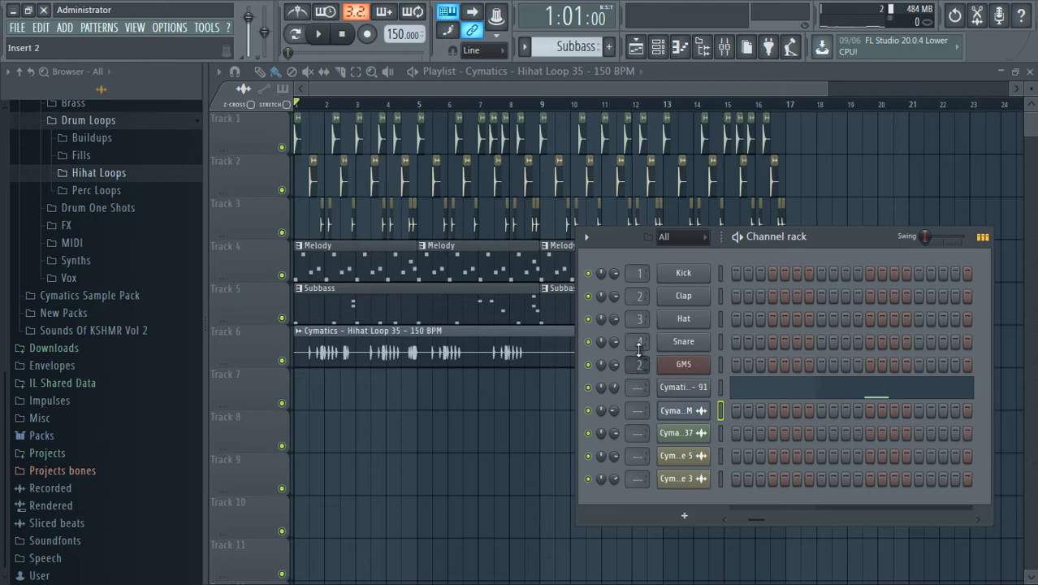
Show the Mixer beside the Channel rack and route the Cymatics 808 F# channel to mixer insert 6.
{"action": "left_click", "coordinate": [727, 47]}
{"action": "left_click_drag", "start_coordinate": [531, 141], "coordinate": [531, 163]}
{"action": "left_click", "coordinate": [703, 47]}
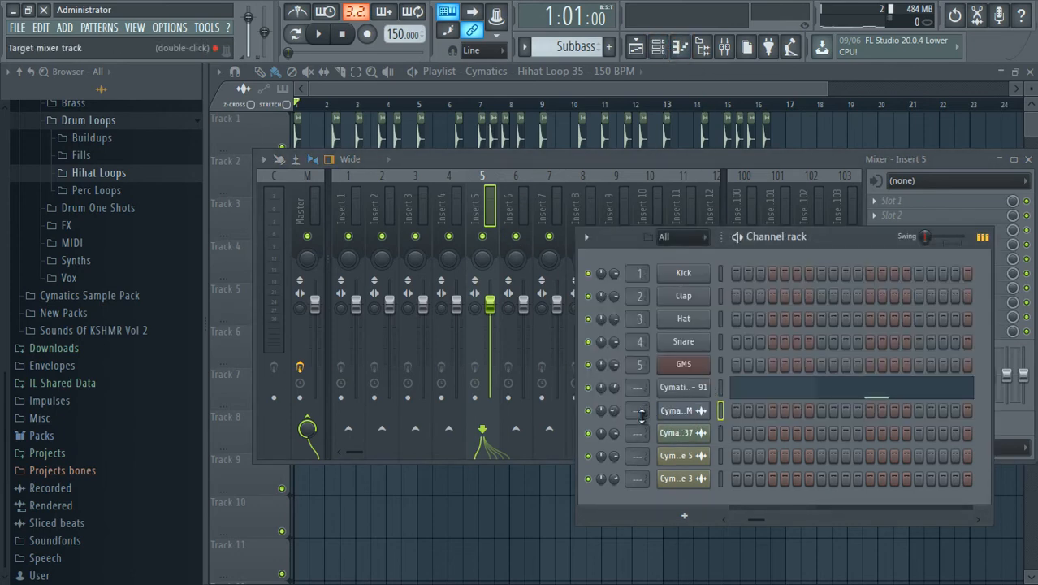
{"action": "left_click", "coordinate": [673, 390]}
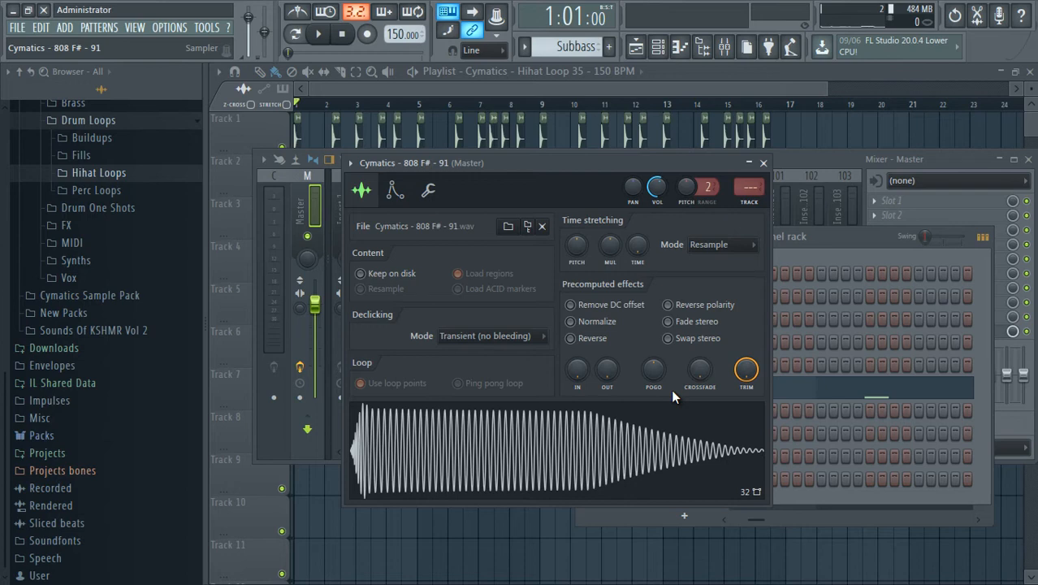
{"action": "left_click", "coordinate": [764, 163]}
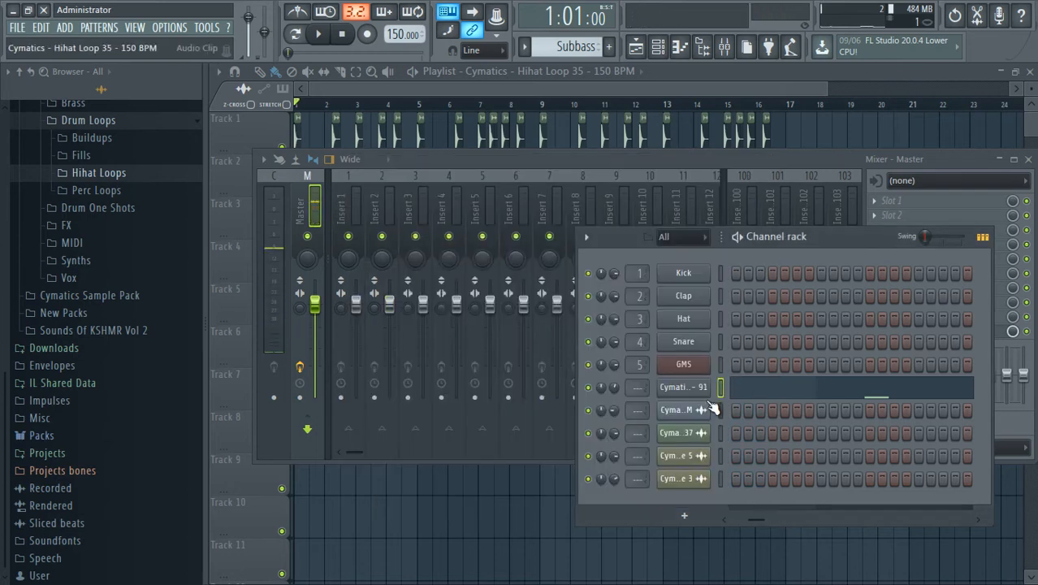
{"action": "left_click_drag", "start_coordinate": [639, 367], "coordinate": [639, 351]}
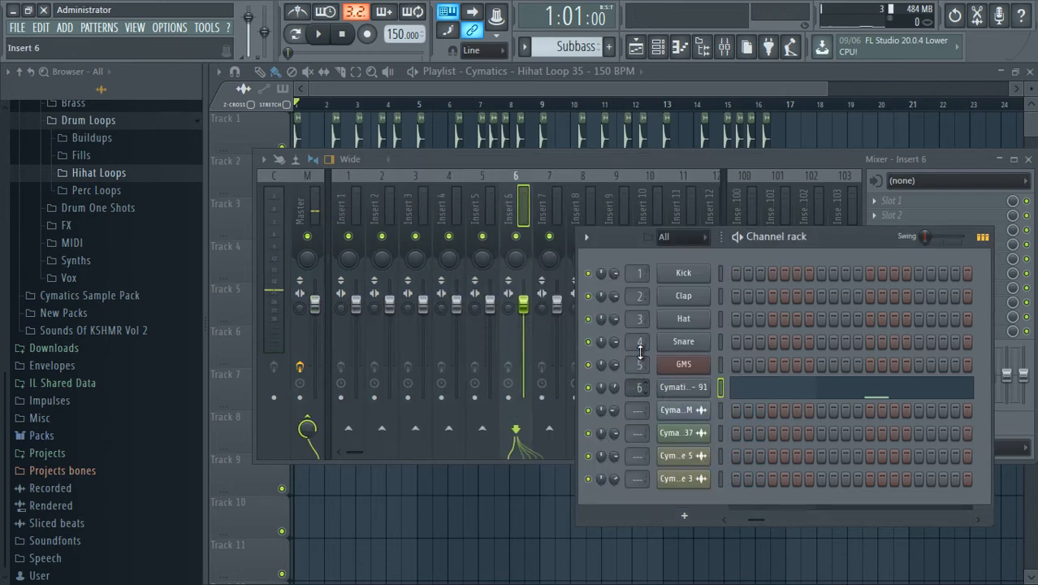
Audition the Cymatics 808 F# channel and solo its mixer insert 6.
{"action": "left_click", "coordinate": [673, 387]}
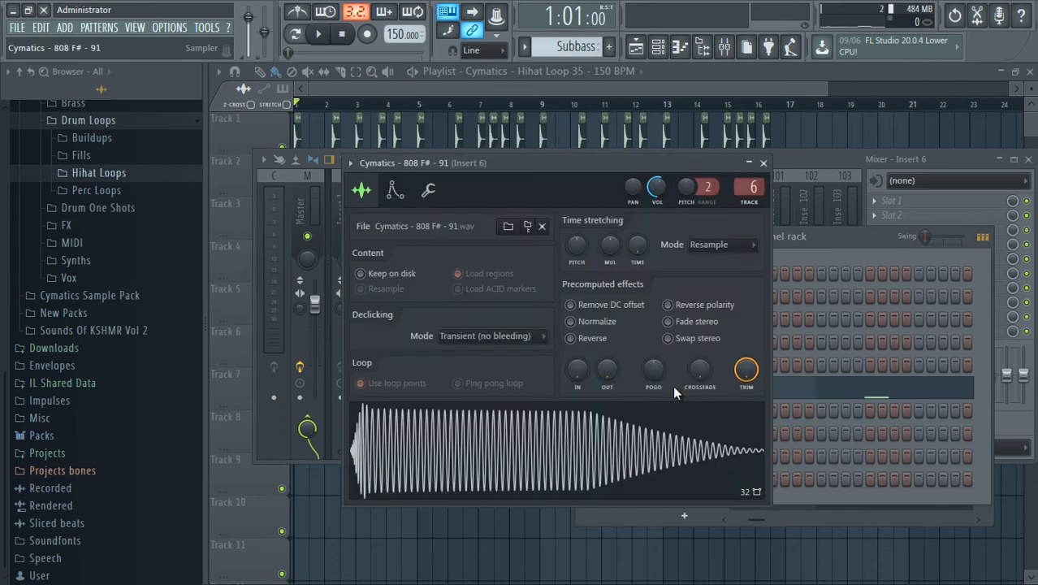
{"action": "key", "text": "z"}
{"action": "left_click", "coordinate": [732, 56]}
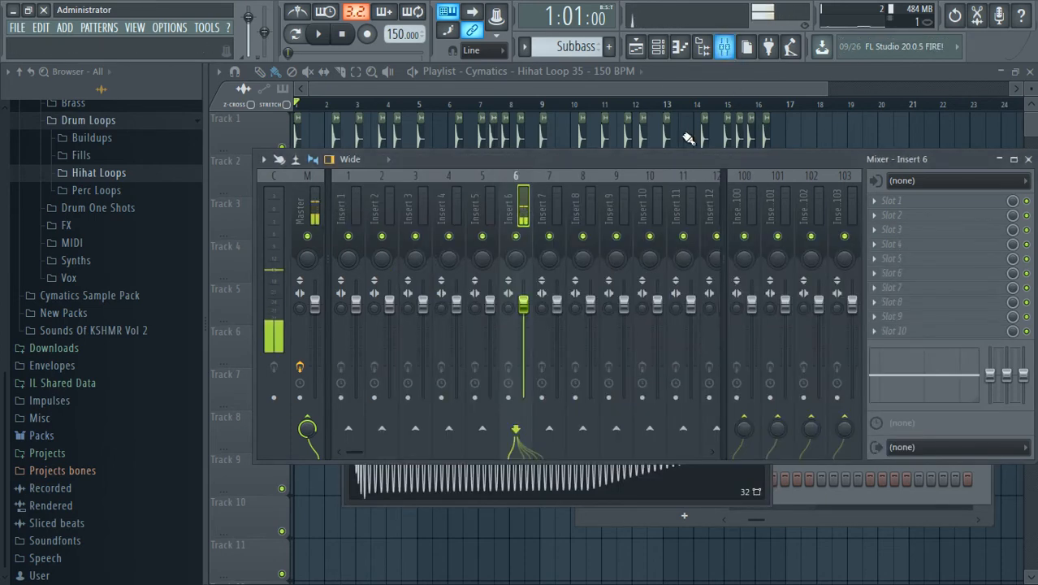
{"action": "right_click", "coordinate": [515, 237]}
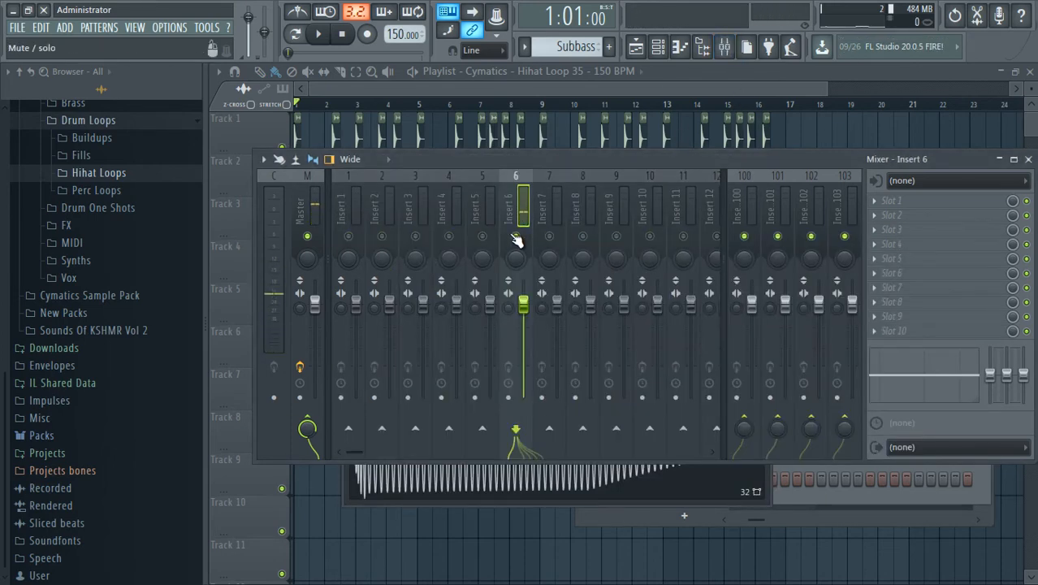
Restore the height of playlist track 5, narrow the Browser and bring the Mixer back into view.
{"action": "left_click_drag", "start_coordinate": [843, 160], "coordinate": [825, 153]}
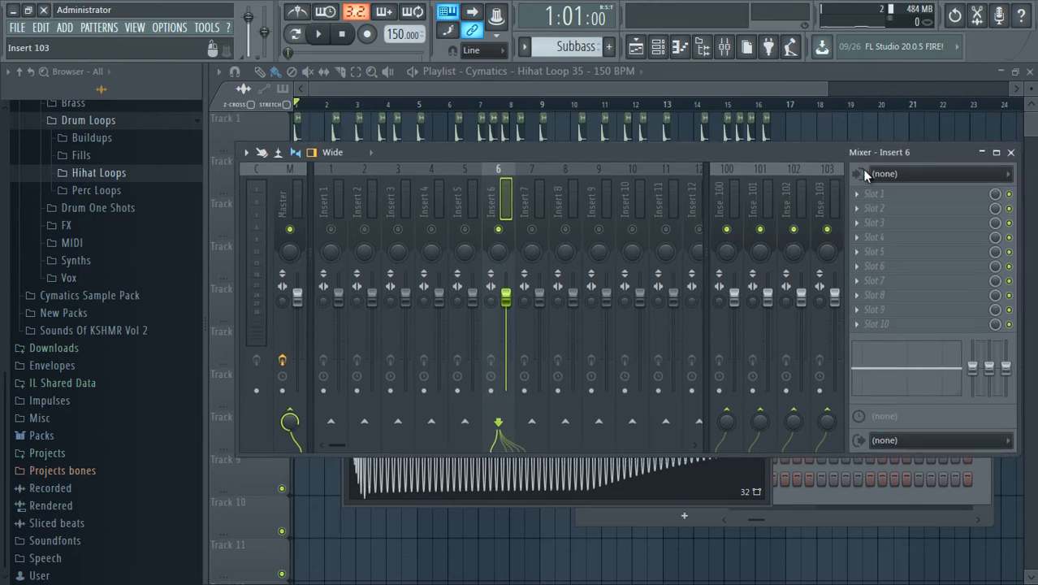
{"action": "key", "text": "F12"}
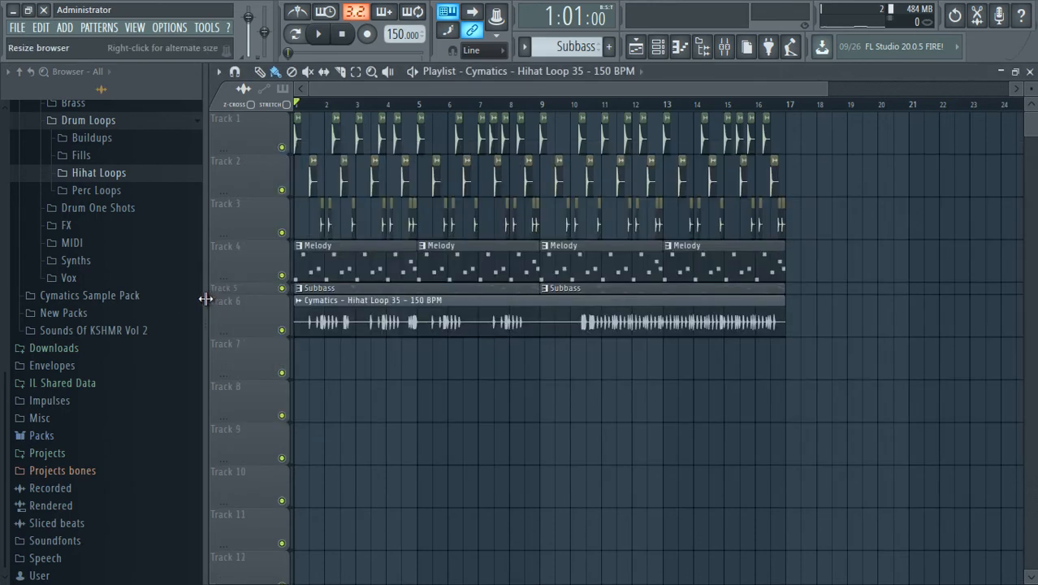
{"action": "right_click", "coordinate": [220, 294]}
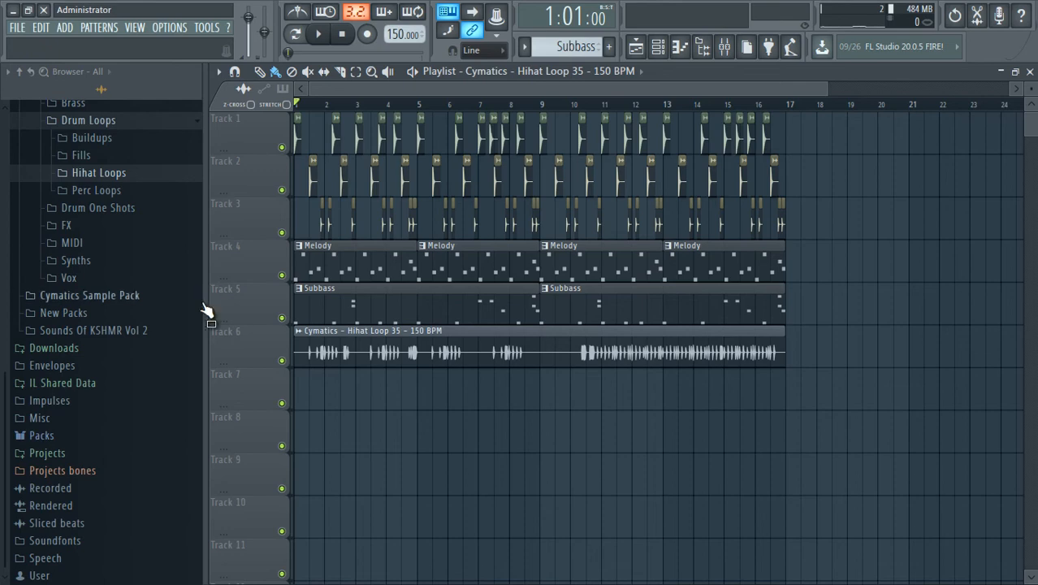
{"action": "left_click_drag", "start_coordinate": [207, 311], "coordinate": [151, 301]}
{"action": "left_click", "coordinate": [721, 51]}
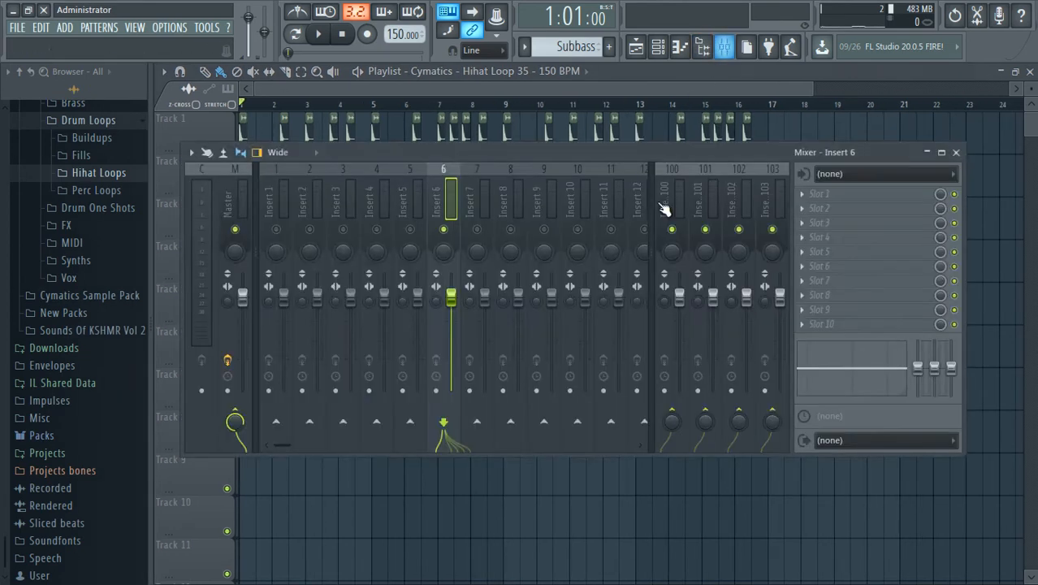
Load Fruity Parametric EQ 2 in slot 1 of insert 6, cutting band 1 and boosting bands 2, 6 and 7.
{"action": "left_click", "coordinate": [800, 195]}
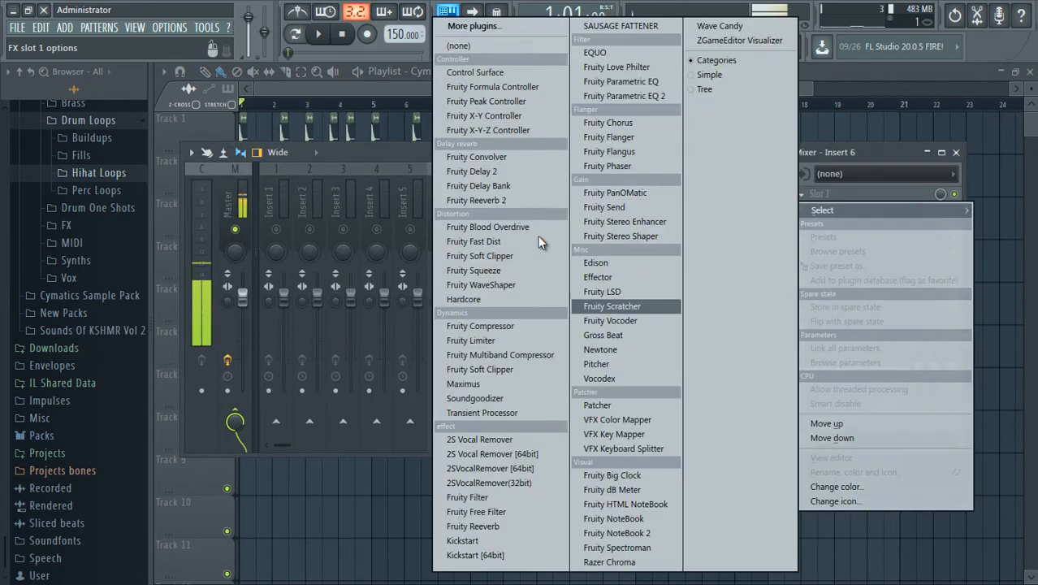
{"action": "left_click", "coordinate": [624, 97]}
{"action": "left_click_drag", "start_coordinate": [506, 264], "coordinate": [511, 234]}
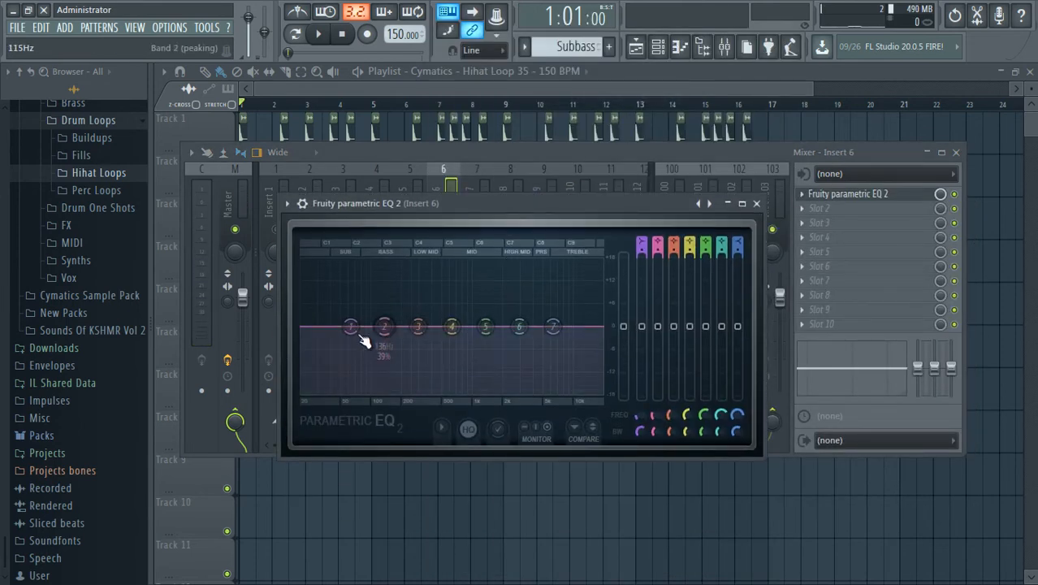
{"action": "left_click_drag", "start_coordinate": [354, 331], "coordinate": [380, 304]}
{"action": "left_click_drag", "start_coordinate": [519, 326], "coordinate": [560, 296]}
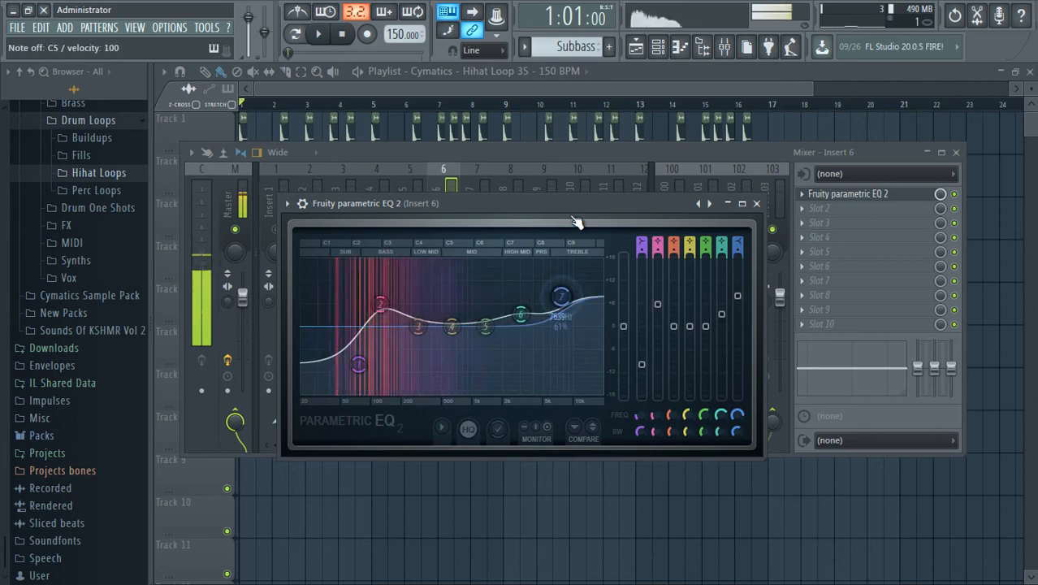
{"action": "left_click", "coordinate": [757, 203]}
Load Fruity Fast Dist in slot 2 of insert 6 and adjust its pre gain, threshold and post gain while auditioning the 808.
{"action": "left_click", "coordinate": [803, 207]}
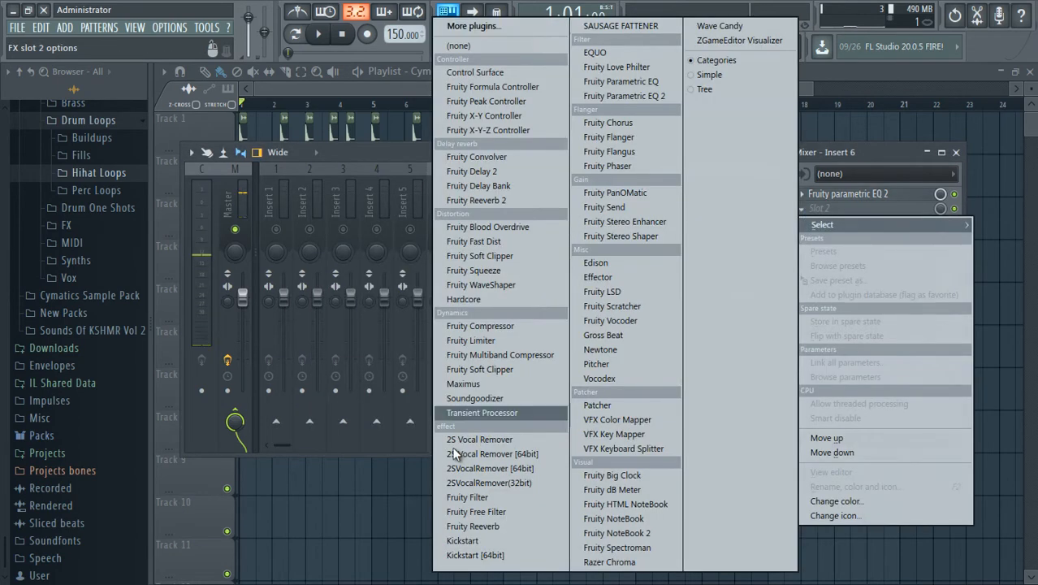
{"action": "left_click", "coordinate": [498, 242]}
{"action": "key", "text": "z"}
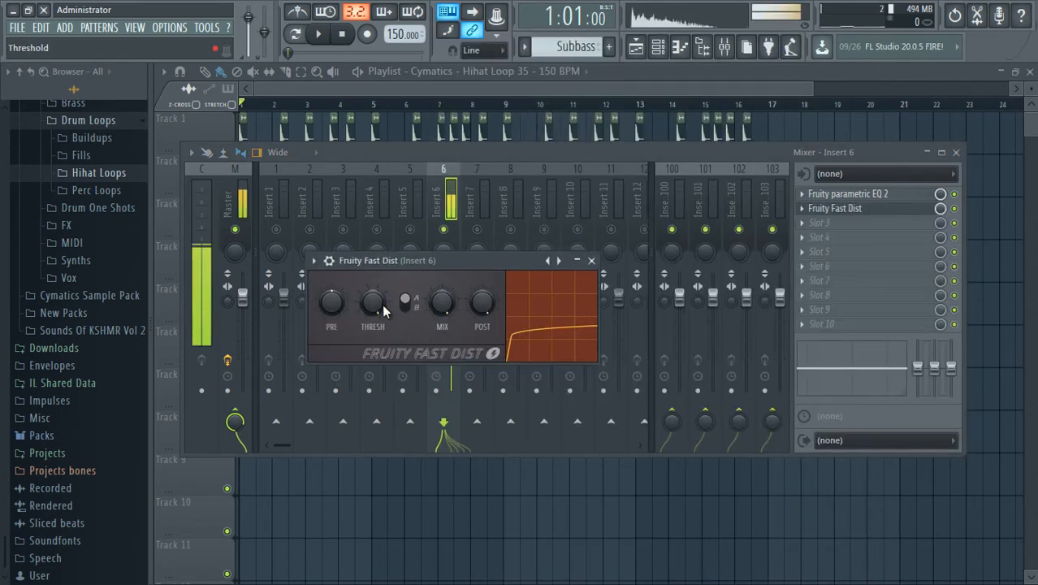
{"action": "left_click_drag", "start_coordinate": [375, 299], "coordinate": [376, 313]}
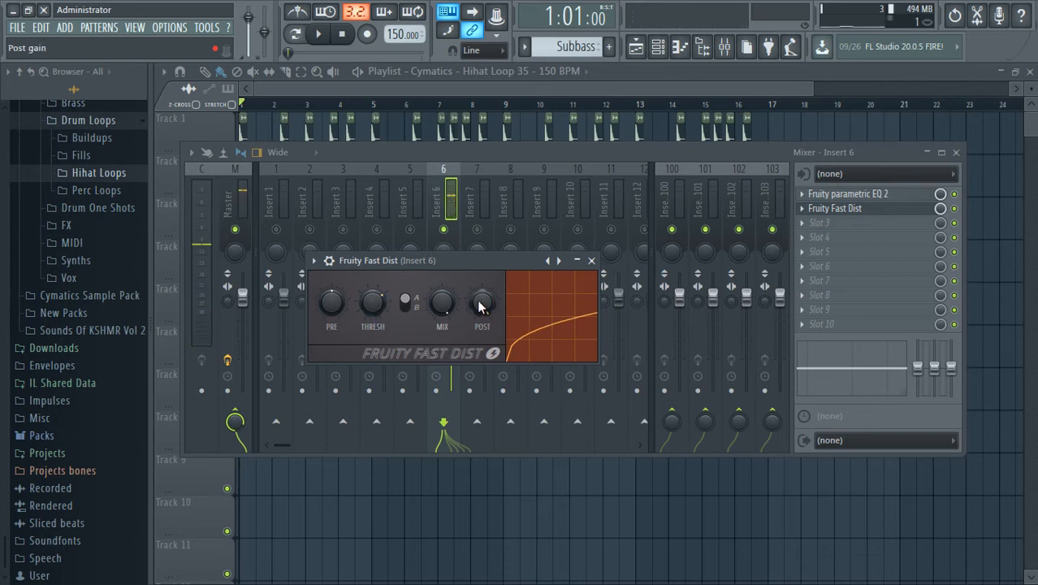
{"action": "left_click_drag", "start_coordinate": [479, 301], "coordinate": [454, 357]}
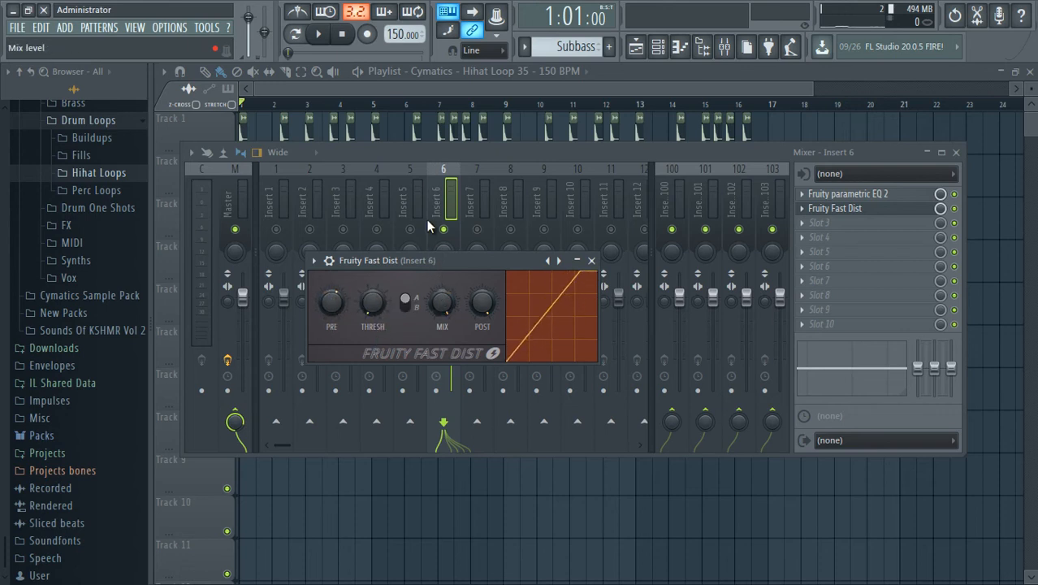
{"action": "left_click_drag", "start_coordinate": [478, 315], "coordinate": [476, 331]}
{"action": "key", "text": "z"}
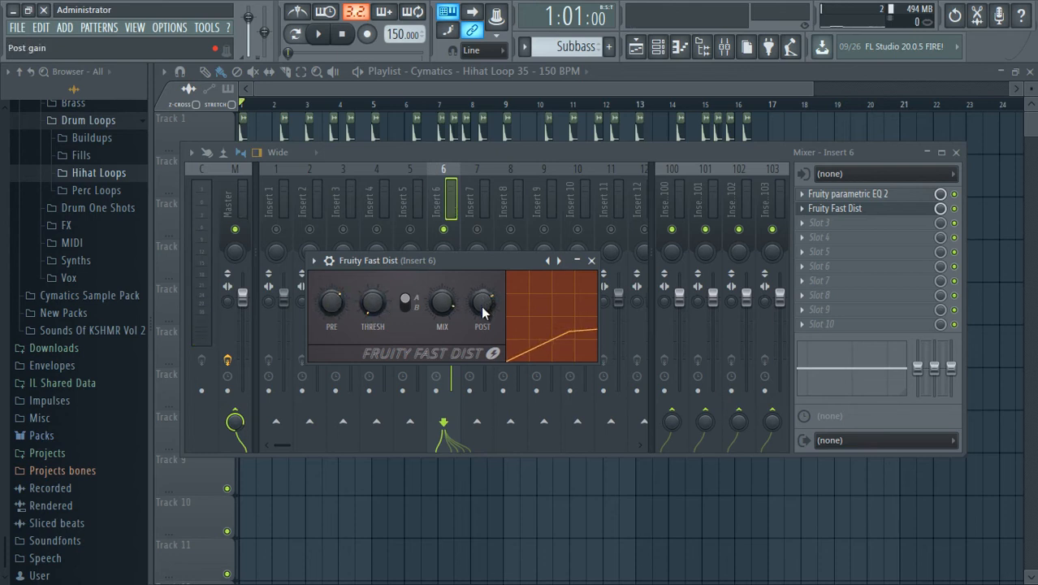
{"action": "left_click_drag", "start_coordinate": [482, 311], "coordinate": [443, 270]}
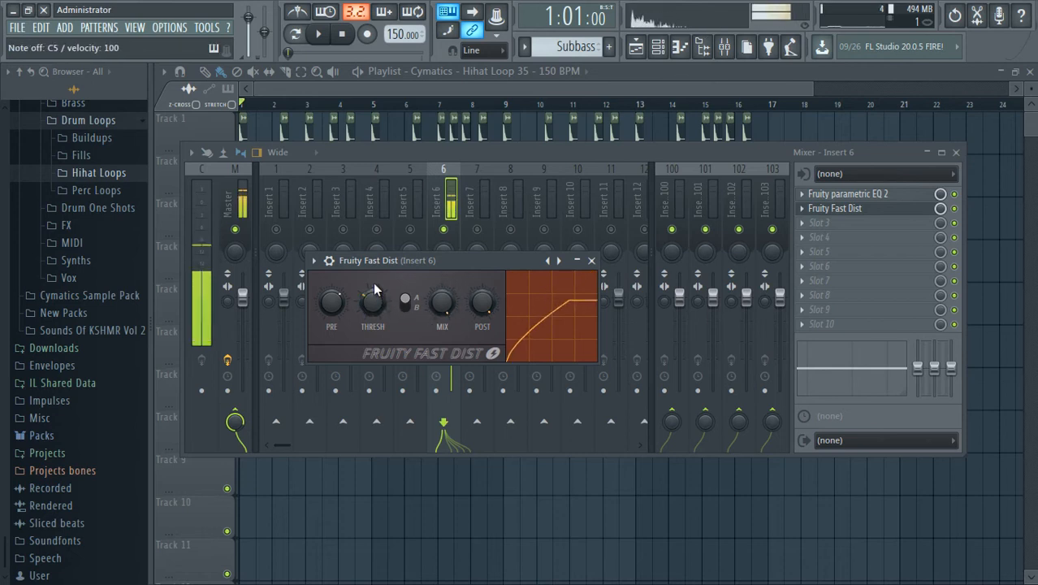
{"action": "left_click_drag", "start_coordinate": [341, 307], "coordinate": [341, 310]}
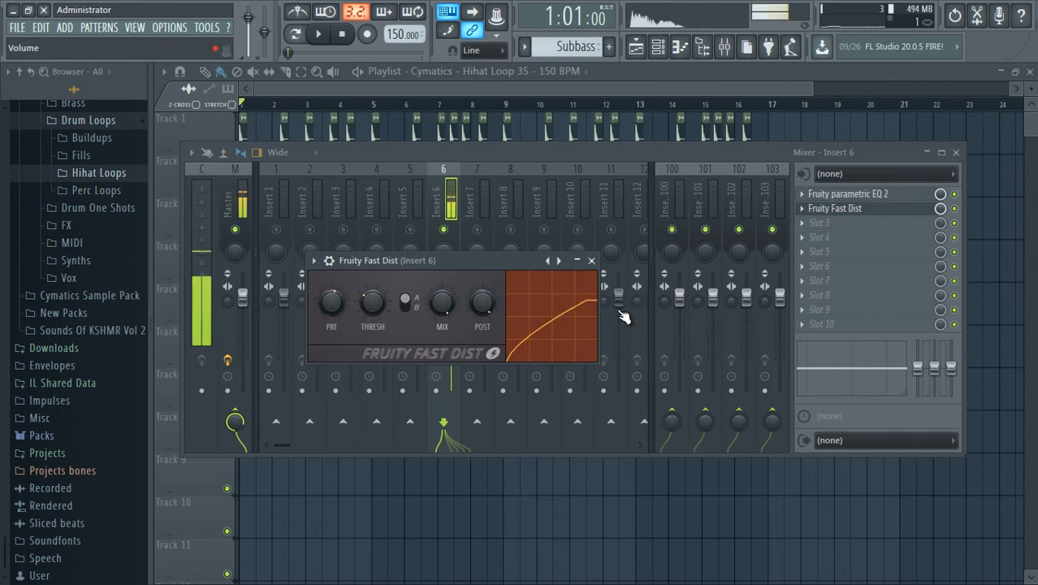
{"action": "left_click", "coordinate": [592, 261]}
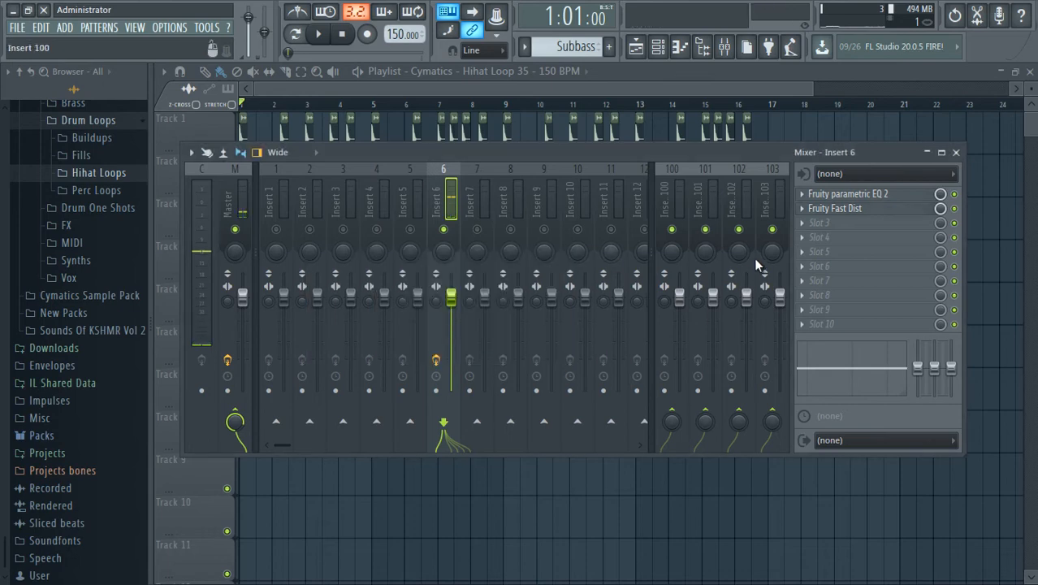
Reshape insert 6's Parametric EQ 2 with a deeper band 1 cut, a stronger band 2 boost and band 7 lowered below zero.
{"action": "left_click", "coordinate": [802, 224]}
{"action": "left_click", "coordinate": [832, 195]}
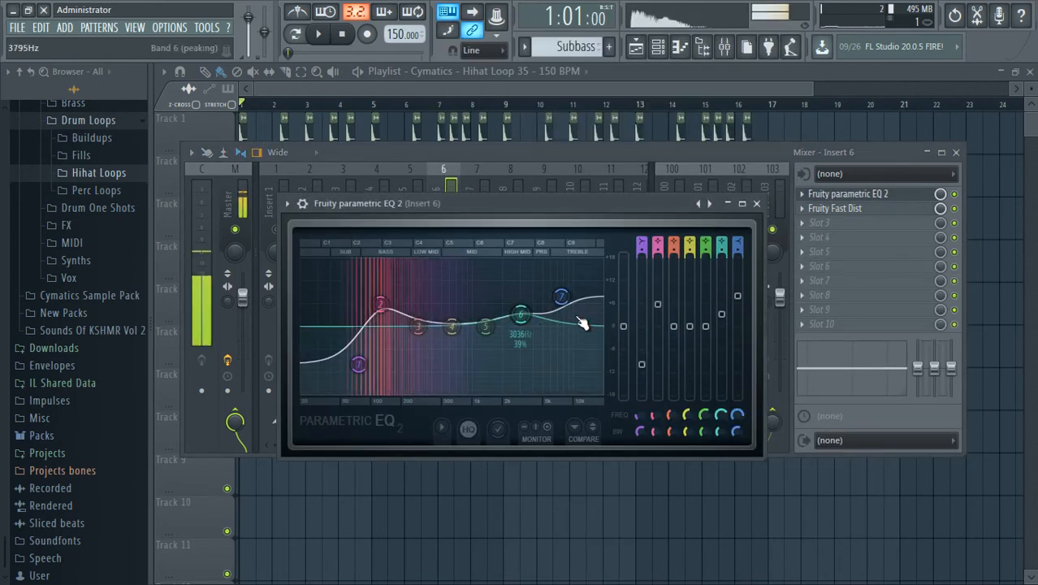
{"action": "left_click_drag", "start_coordinate": [359, 365], "coordinate": [377, 386]}
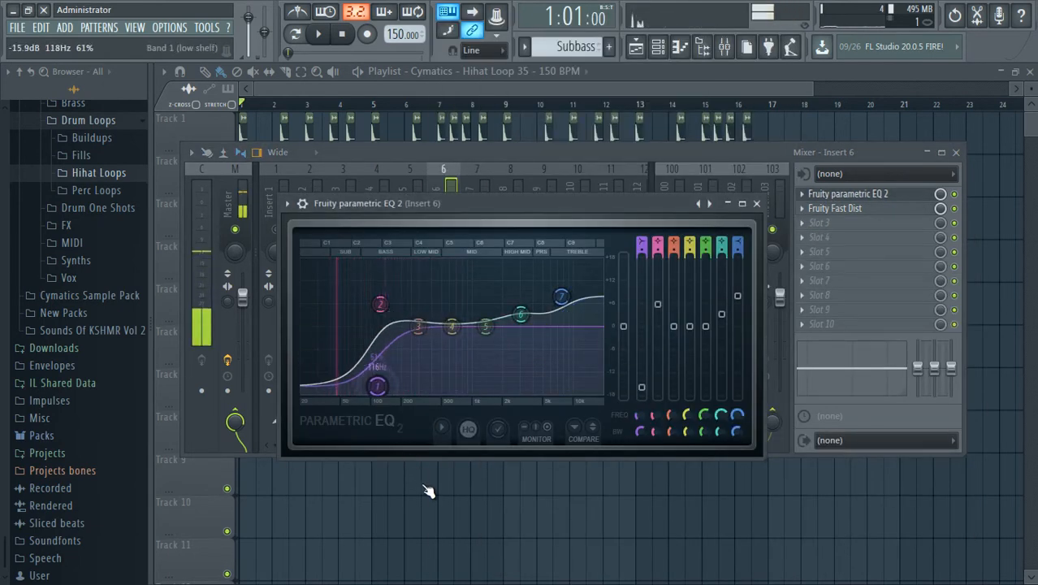
{"action": "left_click_drag", "start_coordinate": [423, 485], "coordinate": [423, 491]}
{"action": "left_click_drag", "start_coordinate": [381, 304], "coordinate": [379, 282]}
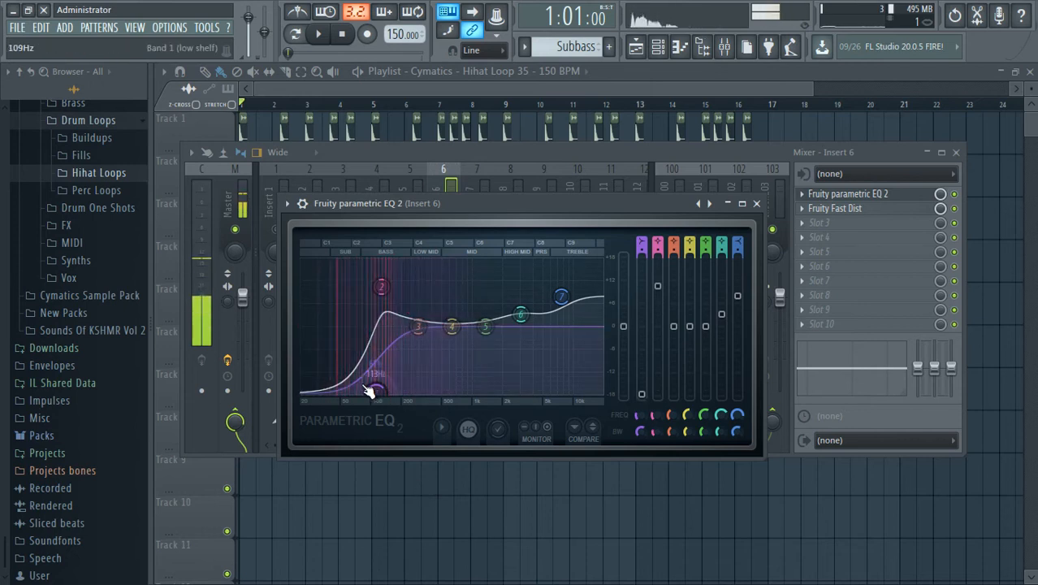
{"action": "left_click_drag", "start_coordinate": [371, 390], "coordinate": [366, 388]}
{"action": "left_click_drag", "start_coordinate": [385, 288], "coordinate": [380, 295]}
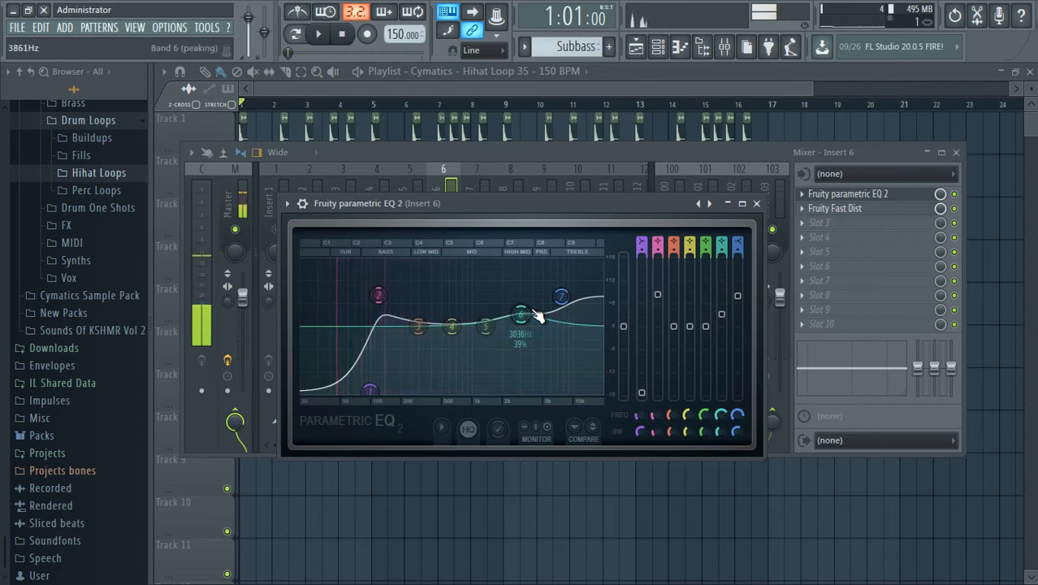
{"action": "left_click_drag", "start_coordinate": [530, 312], "coordinate": [459, 371]}
{"action": "left_click_drag", "start_coordinate": [369, 390], "coordinate": [359, 364]}
Load Sausage Fattener in slot 3 of insert 6, with Fatness at 4% and Color at 6%.
{"action": "left_click", "coordinate": [801, 225]}
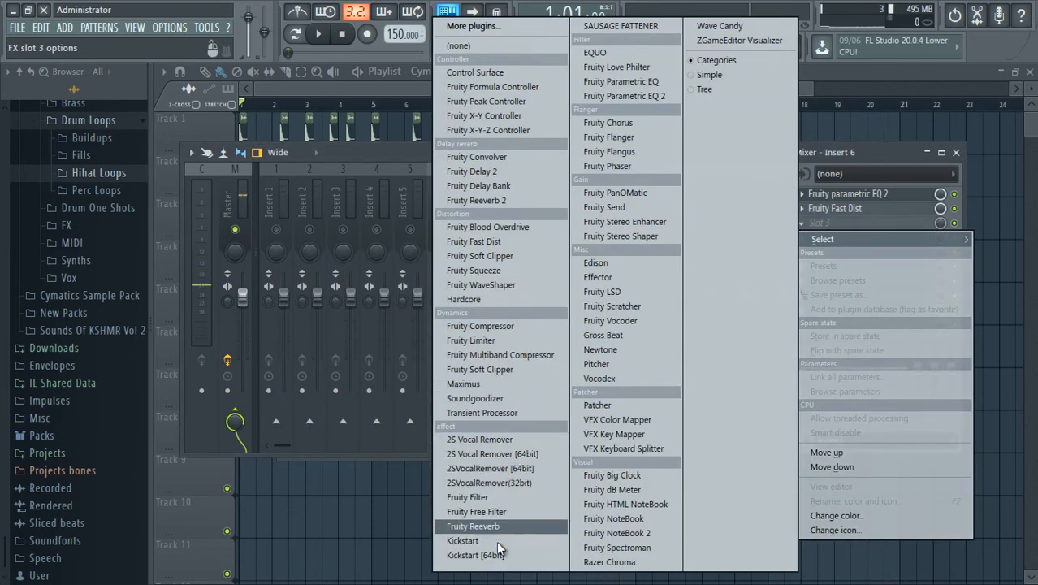
{"action": "left_click", "coordinate": [647, 25]}
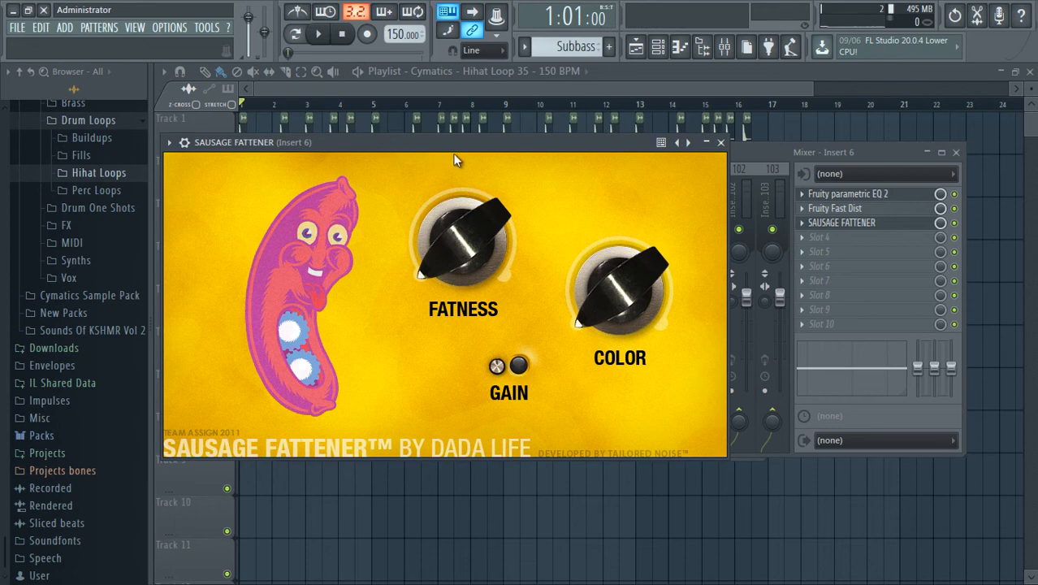
{"action": "left_click_drag", "start_coordinate": [452, 152], "coordinate": [534, 165]}
{"action": "mouse_move", "coordinate": [512, 264]}
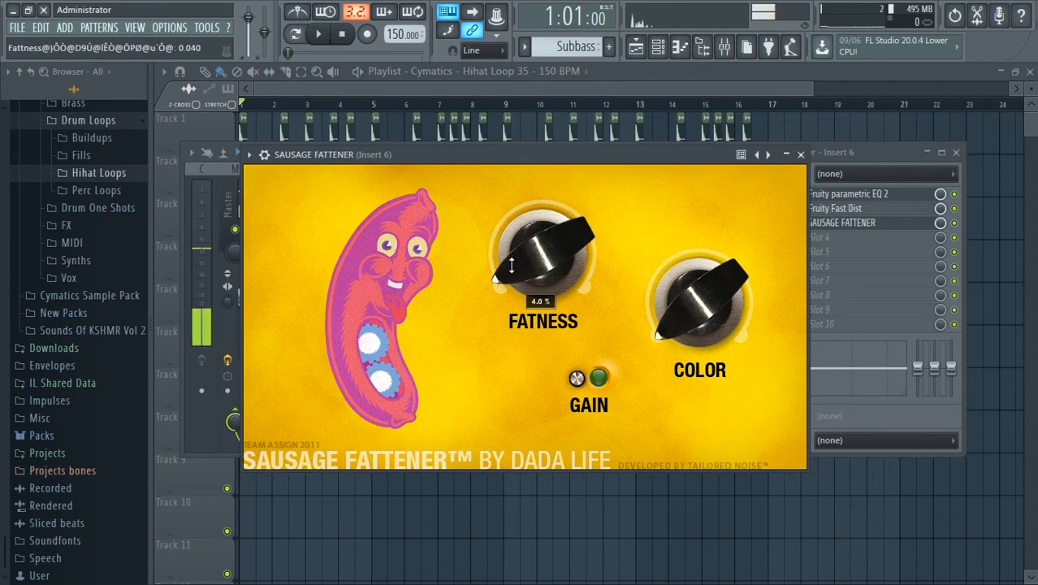
{"action": "left_click_drag", "start_coordinate": [669, 322], "coordinate": [664, 304]}
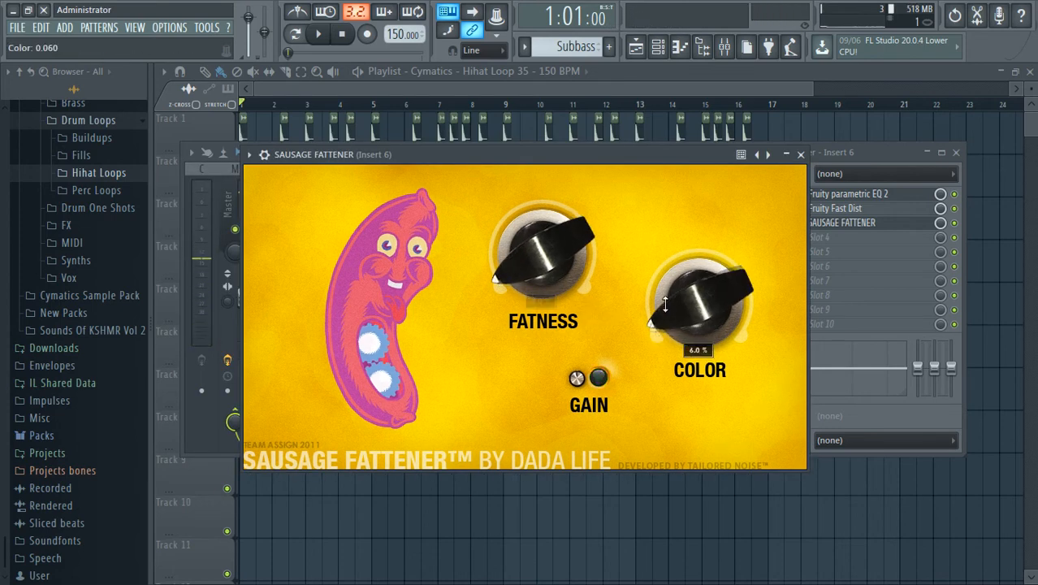
{"action": "left_click", "coordinate": [800, 154]}
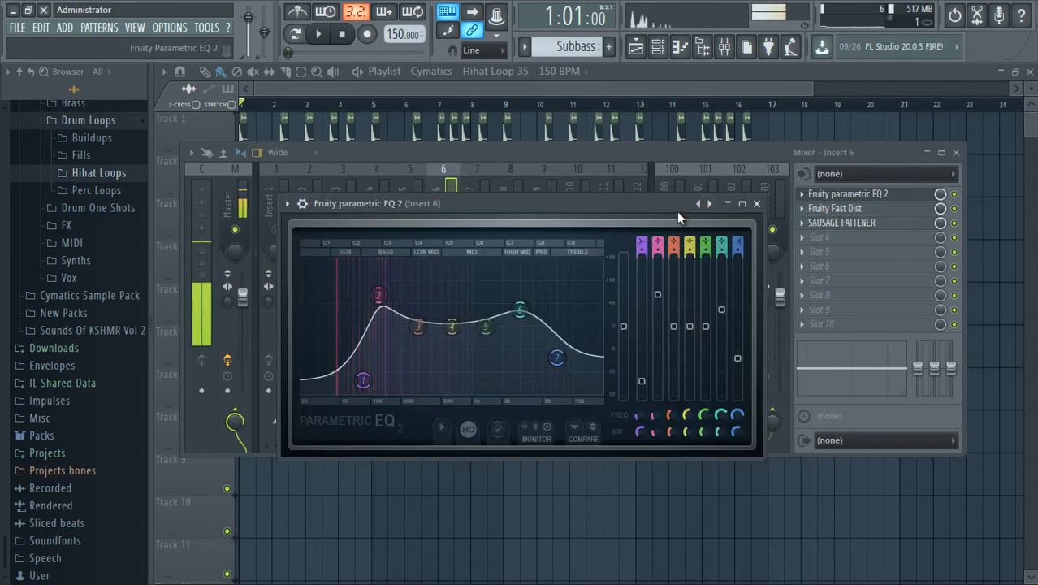
Audition the processed 808, then solo and select mixer insert 5 and play the arrangement briefly.
{"action": "left_click", "coordinate": [694, 151]}
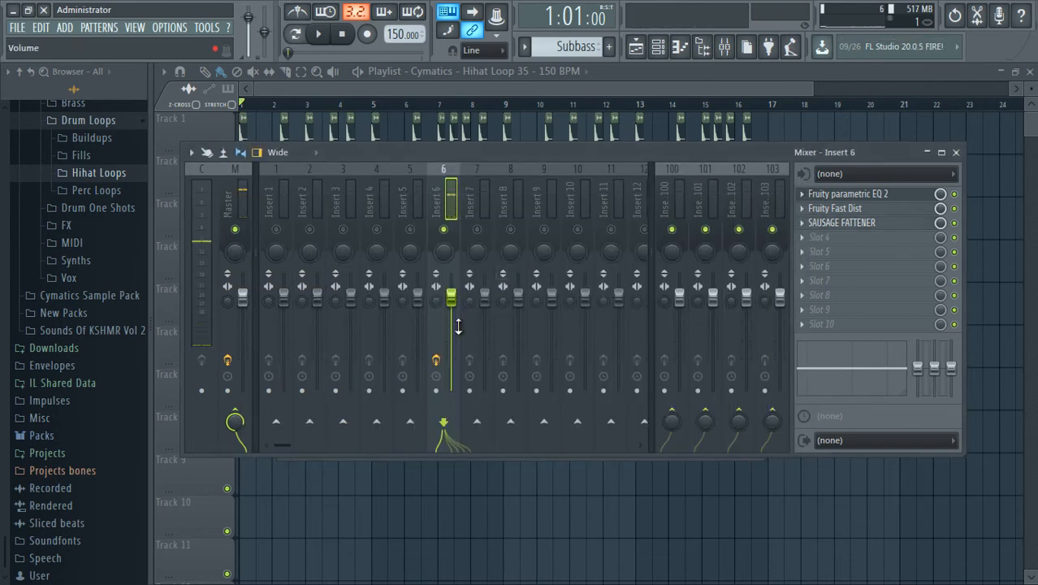
{"action": "key", "text": "q"}
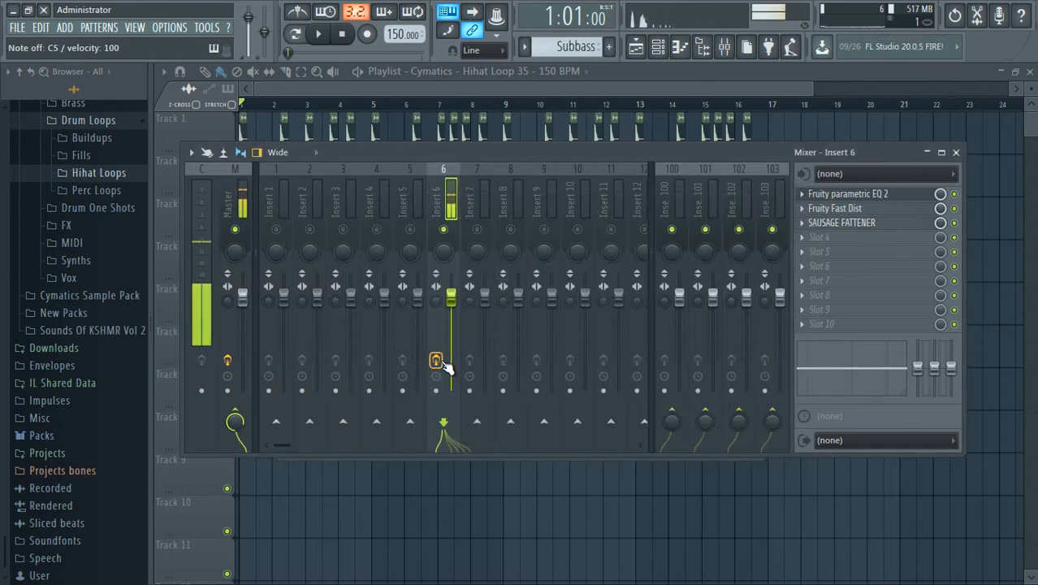
{"action": "key", "text": "q"}
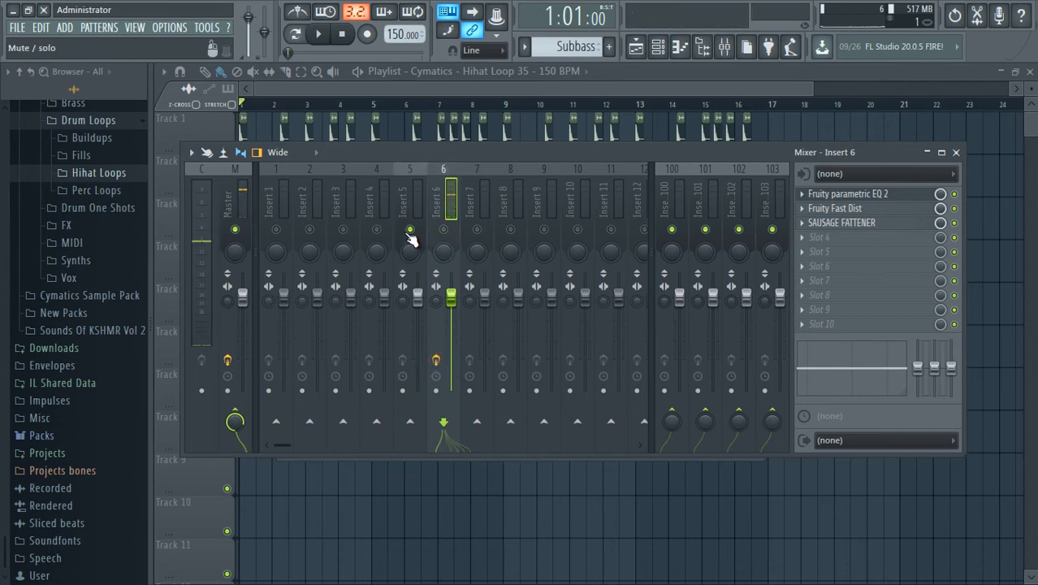
{"action": "left_click", "coordinate": [320, 37]}
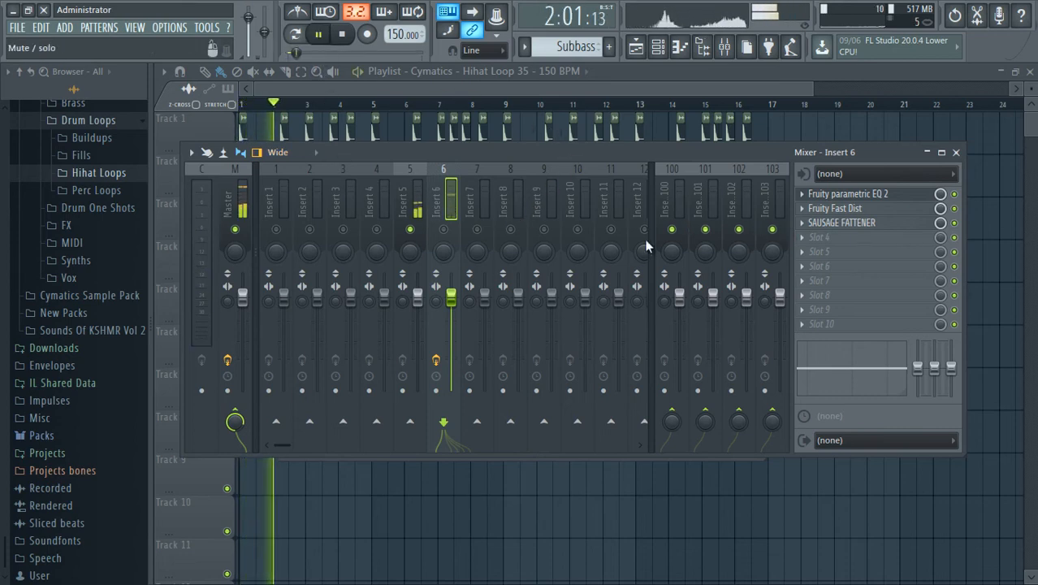
{"action": "left_click", "coordinate": [403, 194]}
{"action": "key", "text": "space"}
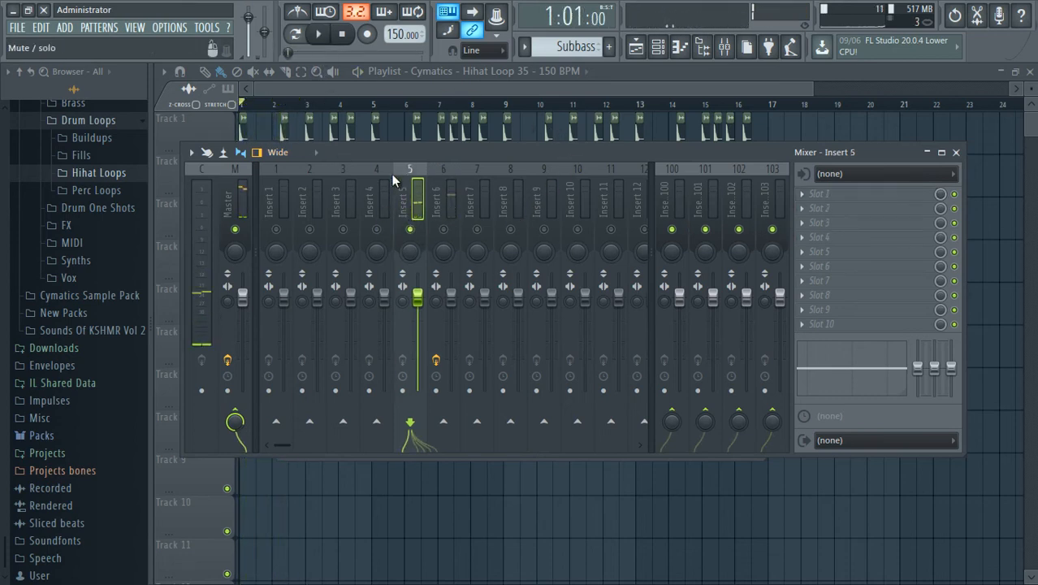
Solo the Melody on playlist track 4 and play it back with the mixer open on insert 5.
{"action": "key", "text": "F9"}
{"action": "right_click", "coordinate": [228, 276]}
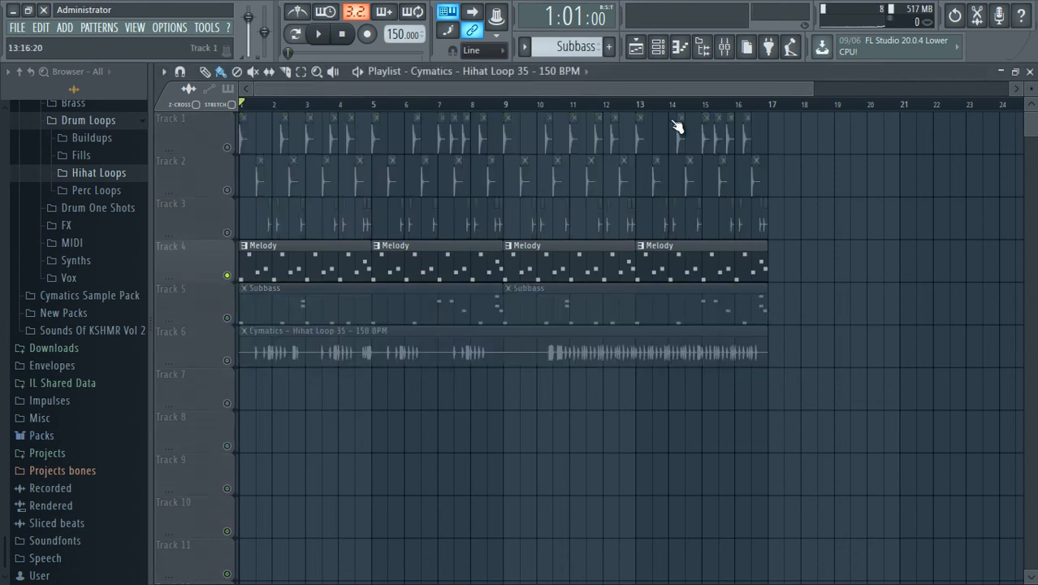
{"action": "left_click", "coordinate": [724, 52]}
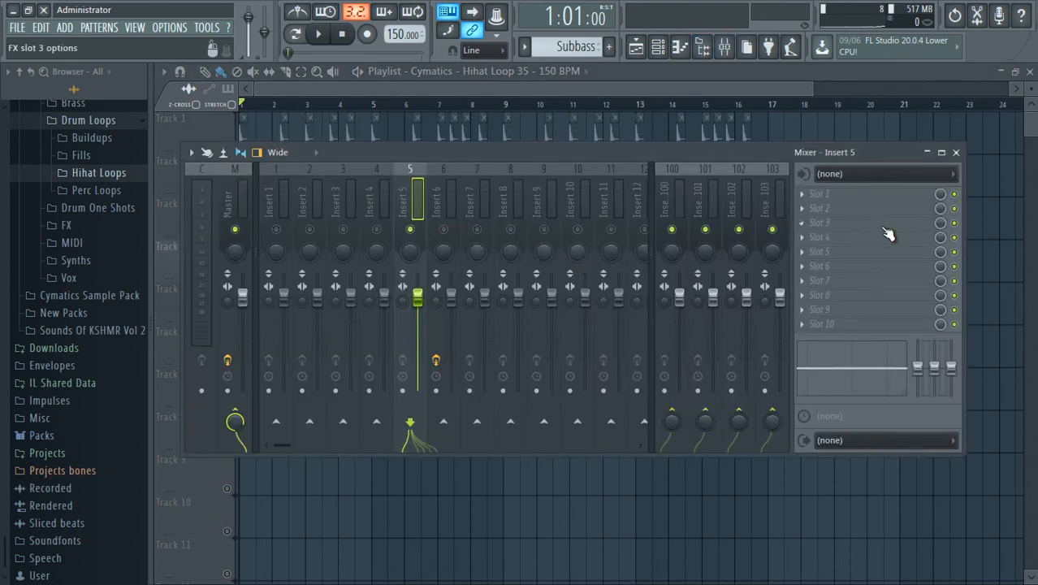
{"action": "key", "text": "space"}
Load Fruity Stereo Enhancer in slot 1 of insert 5, widen its stereo separation and shift its phase offset left.
{"action": "left_click", "coordinate": [812, 194]}
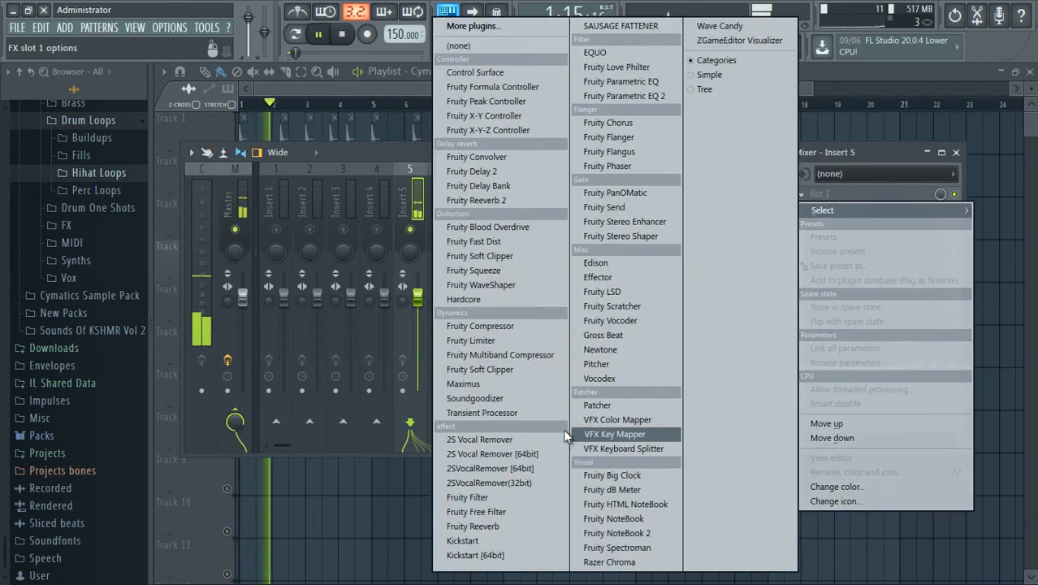
{"action": "left_click", "coordinate": [636, 225]}
{"action": "left_click_drag", "start_coordinate": [278, 273], "coordinate": [282, 296]}
{"action": "left_click_drag", "start_coordinate": [374, 262], "coordinate": [368, 273]}
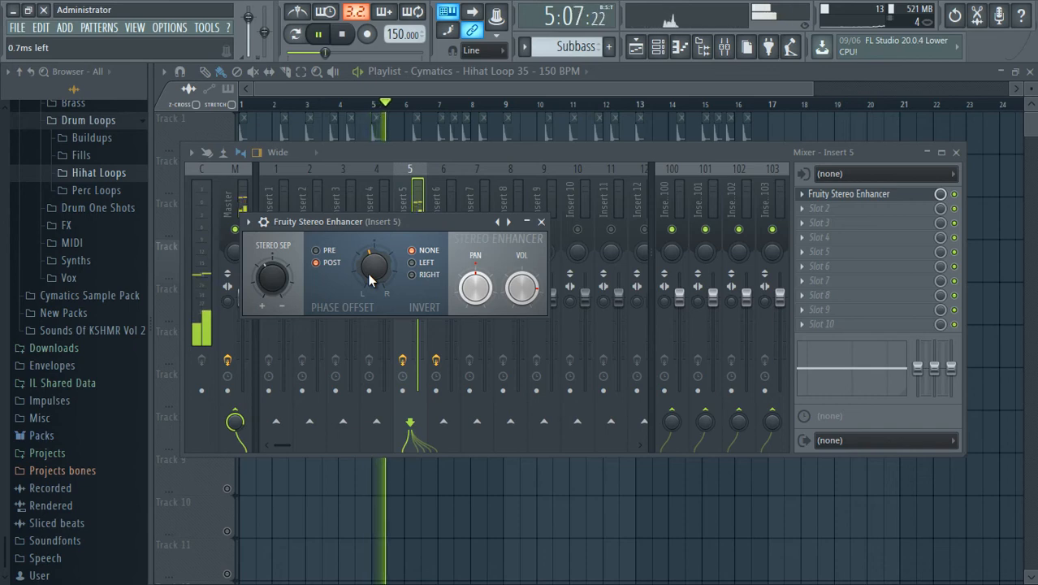
{"action": "left_click", "coordinate": [541, 221]}
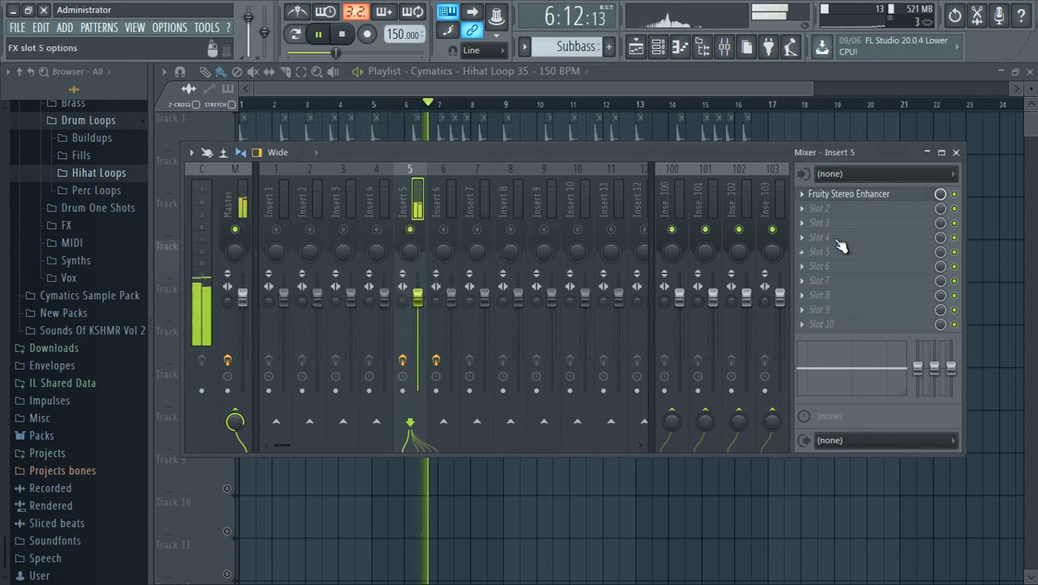
Load Fruity Limiter in slot 2 of insert 5 and raise its gain to about 6.9 dB.
{"action": "left_click", "coordinate": [798, 210]}
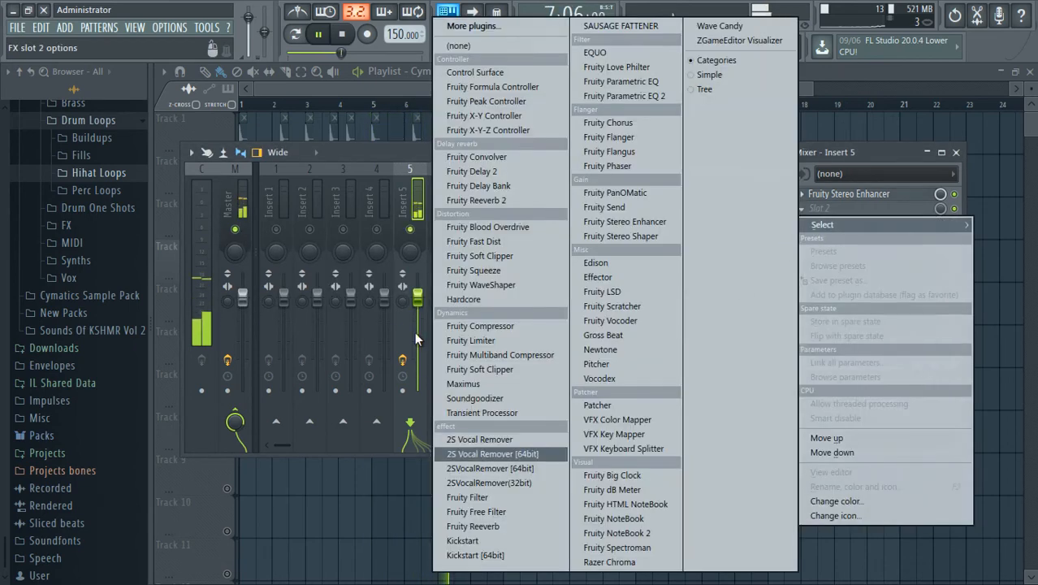
{"action": "left_click", "coordinate": [493, 342]}
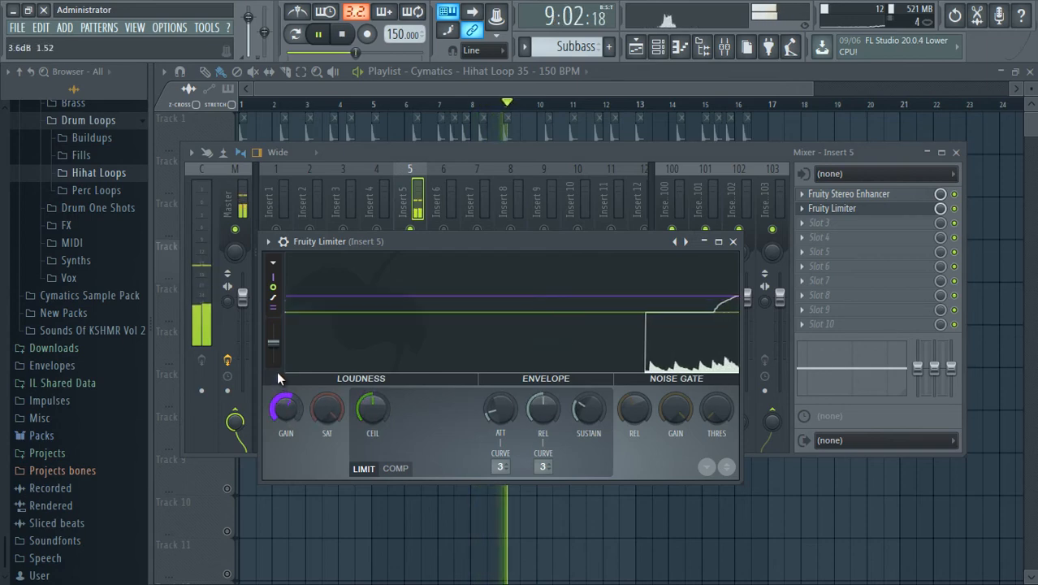
{"action": "left_click_drag", "start_coordinate": [277, 379], "coordinate": [276, 346]}
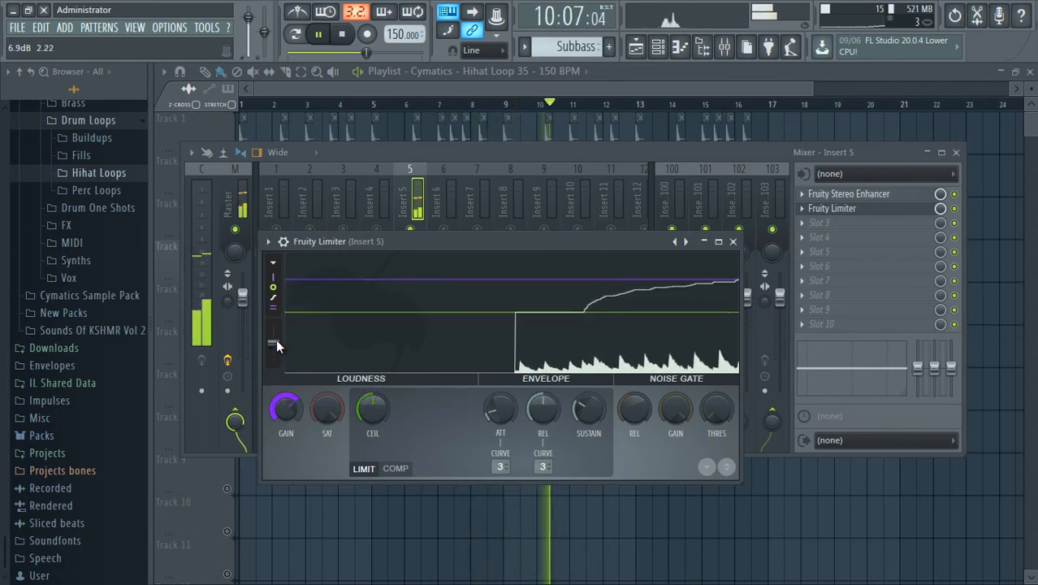
{"action": "left_click", "coordinate": [733, 241]}
Recheck the Fruity Stereo Enhancer settings, and load Fruity Reeverb 2 in slot 3 of insert 5.
{"action": "left_click", "coordinate": [797, 222]}
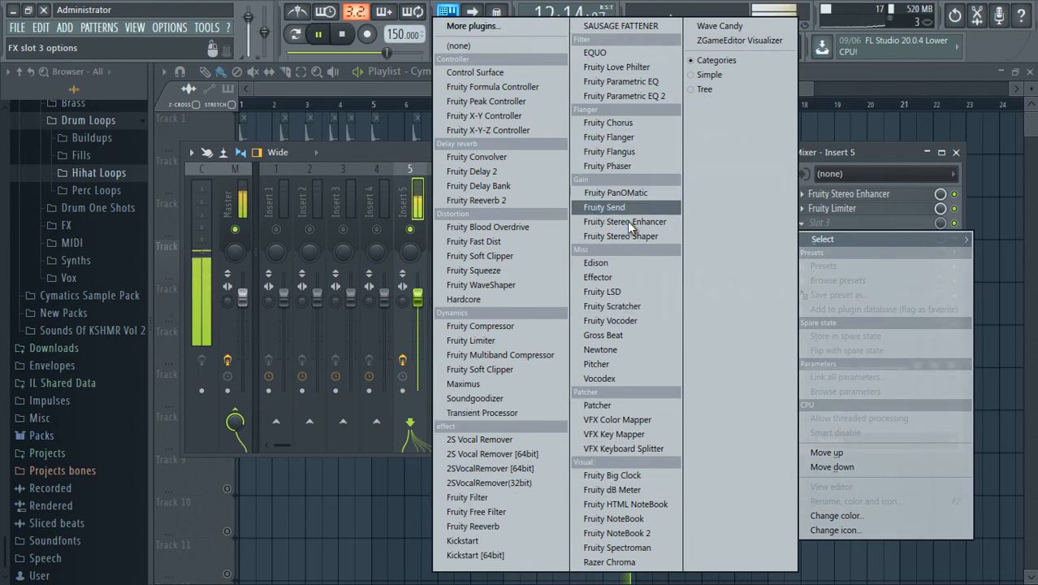
{"action": "left_click", "coordinate": [856, 195]}
{"action": "left_click", "coordinate": [853, 195]}
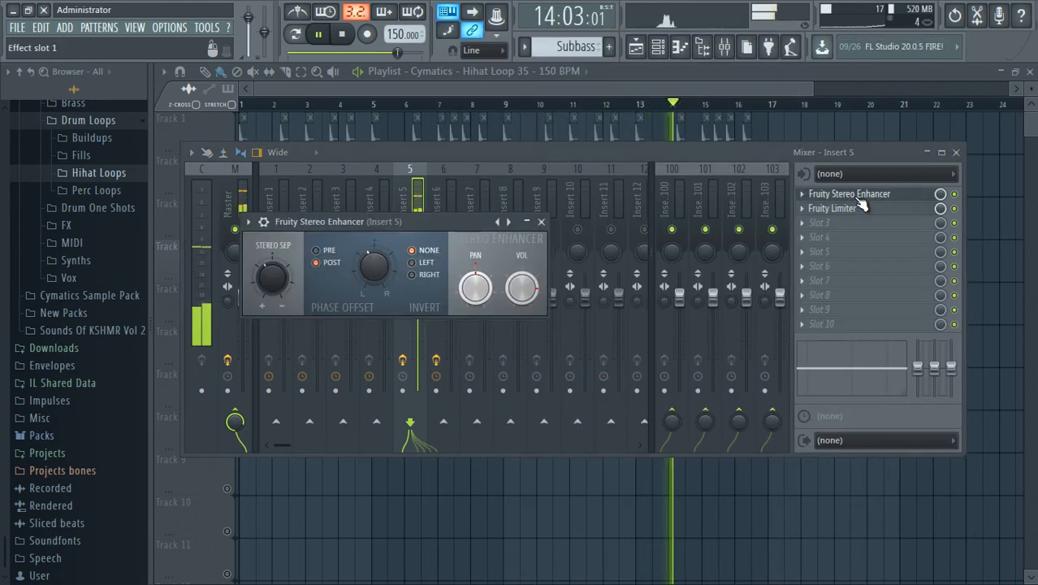
{"action": "left_click", "coordinate": [852, 195]}
{"action": "left_click", "coordinate": [804, 223]}
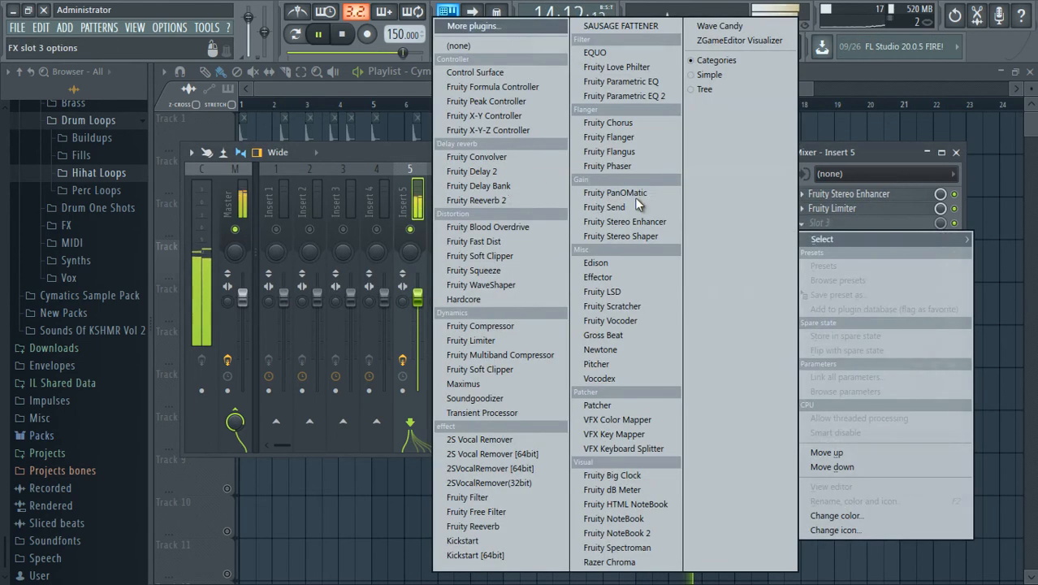
{"action": "left_click", "coordinate": [491, 199]}
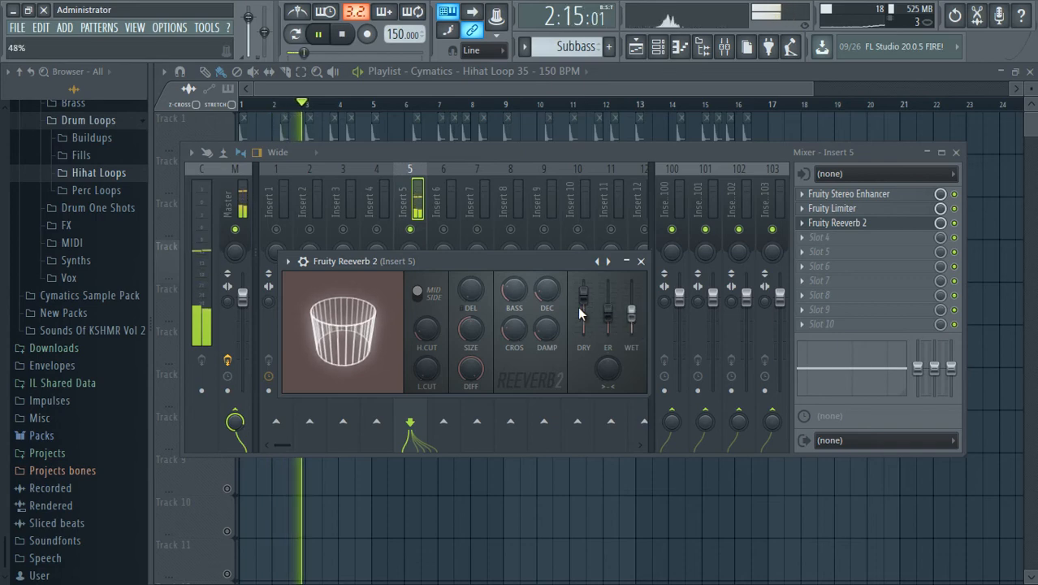
{"action": "left_click", "coordinate": [640, 261]}
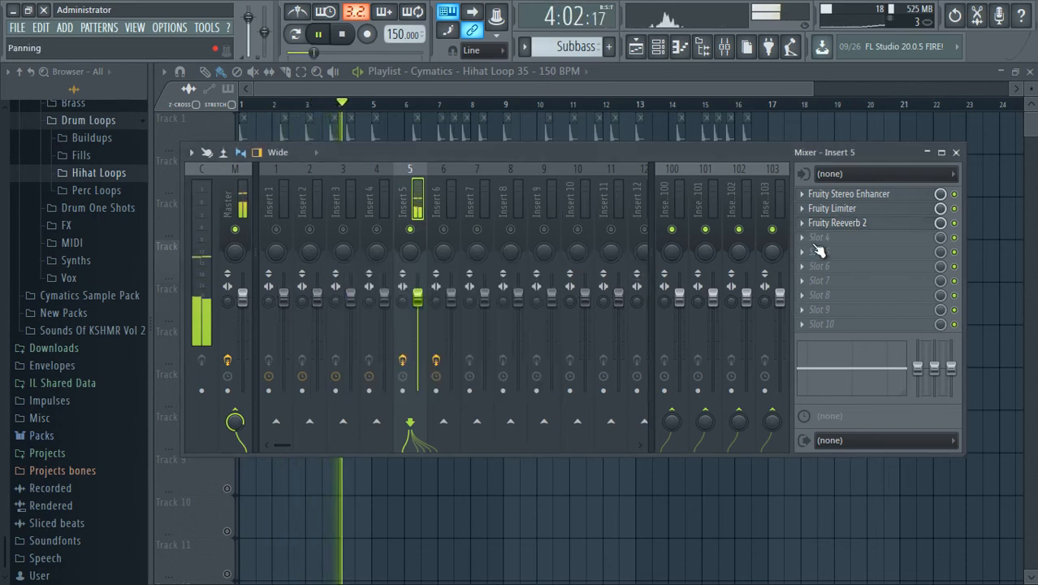
{"action": "left_click", "coordinate": [810, 236]}
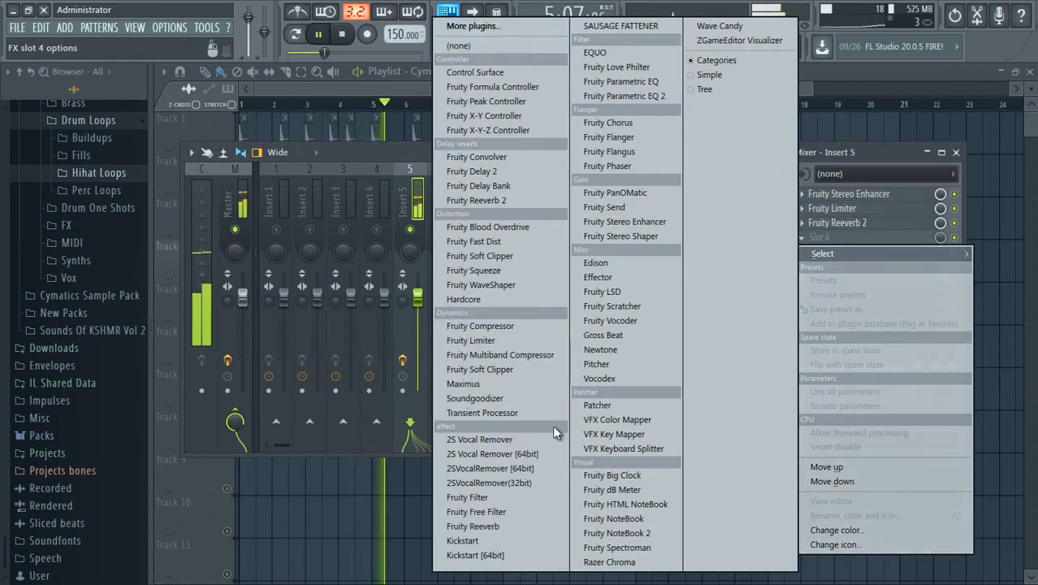
{"action": "left_click", "coordinate": [367, 151]}
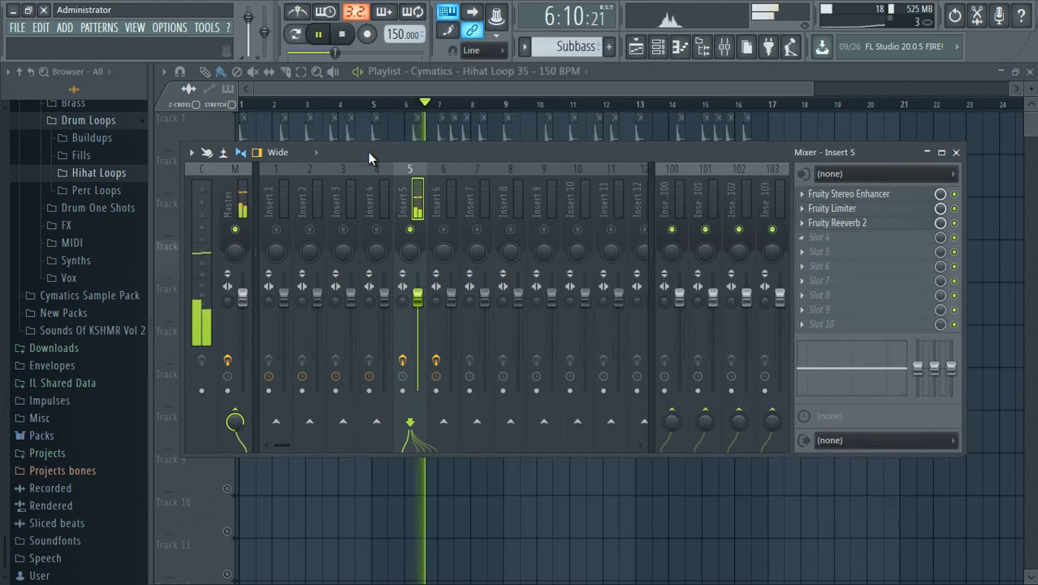
{"action": "key", "text": "space"}
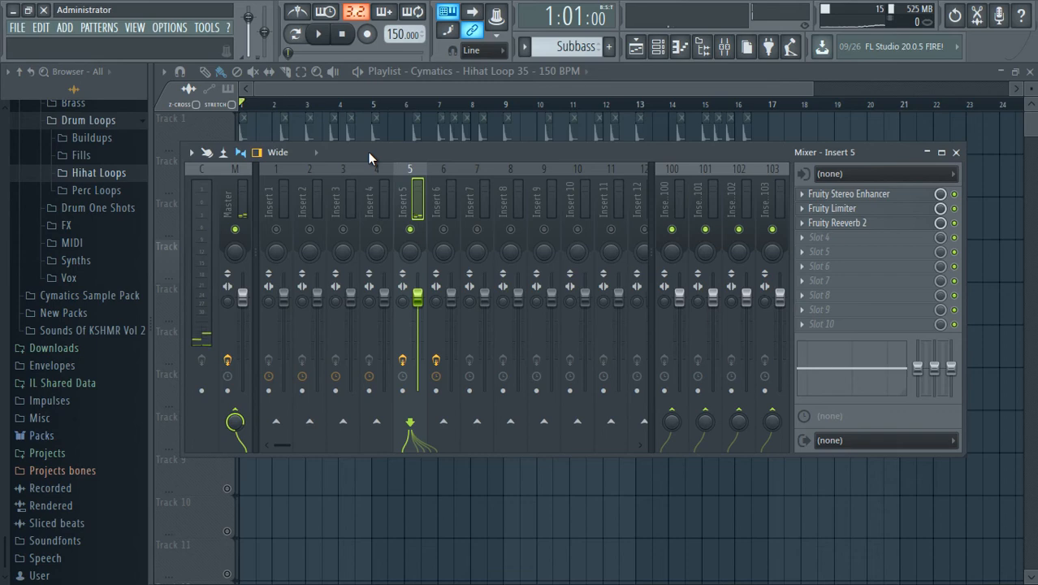
{"action": "left_click", "coordinate": [816, 236]}
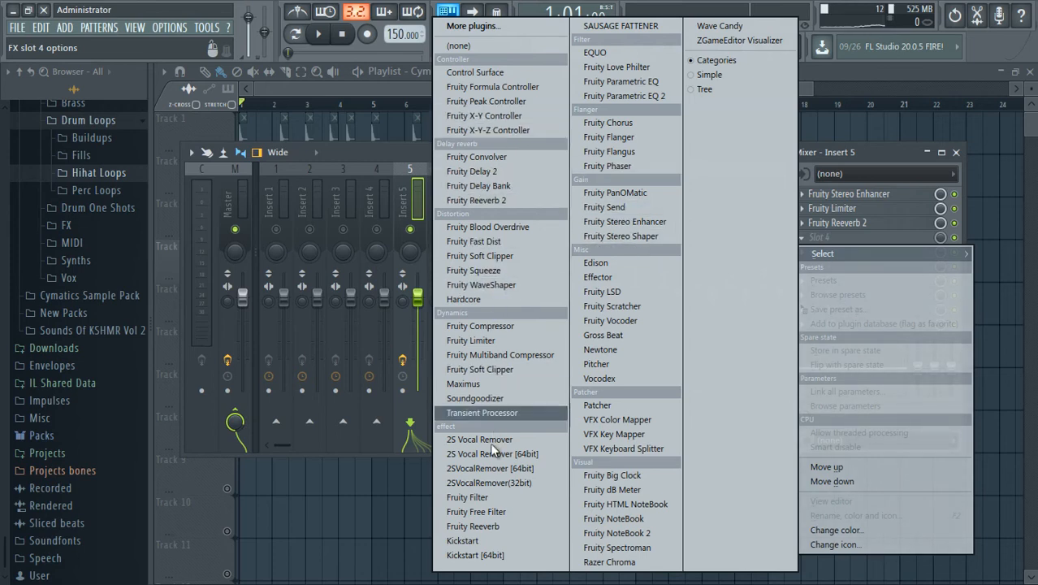
{"action": "left_click", "coordinate": [370, 152]}
Unsolo playlist track 4 and mixer insert 5, and play through the full arrangement.
{"action": "key", "text": "F9"}
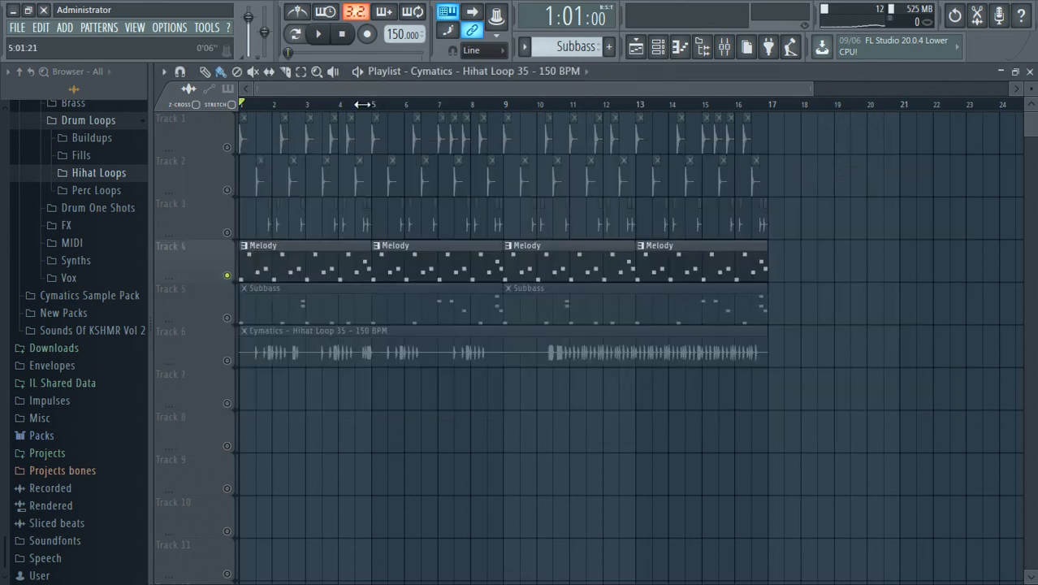
{"action": "right_click", "coordinate": [228, 276]}
{"action": "key", "text": "space"}
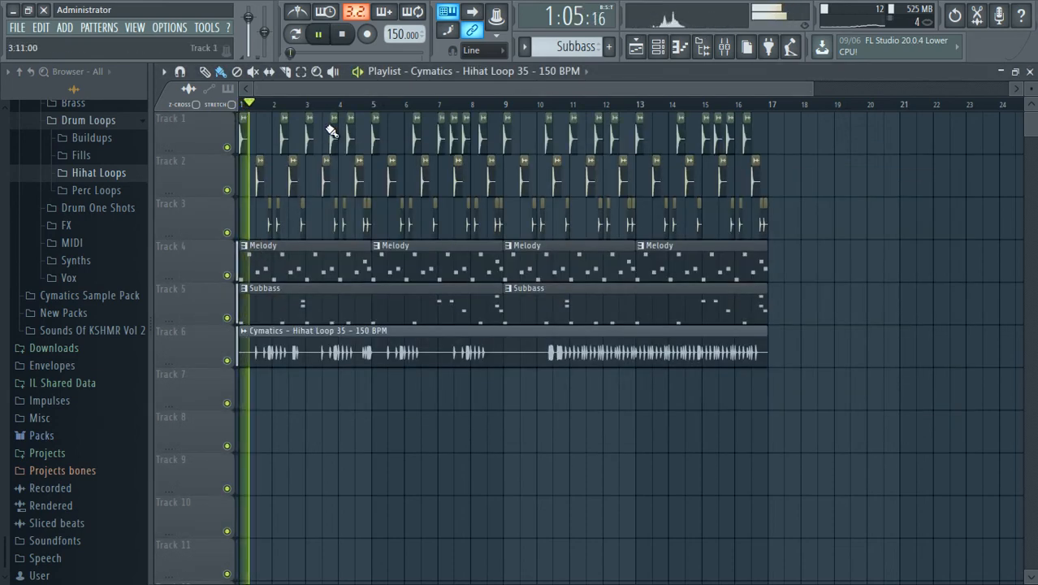
{"action": "key", "text": "space"}
{"action": "left_click", "coordinate": [724, 49]}
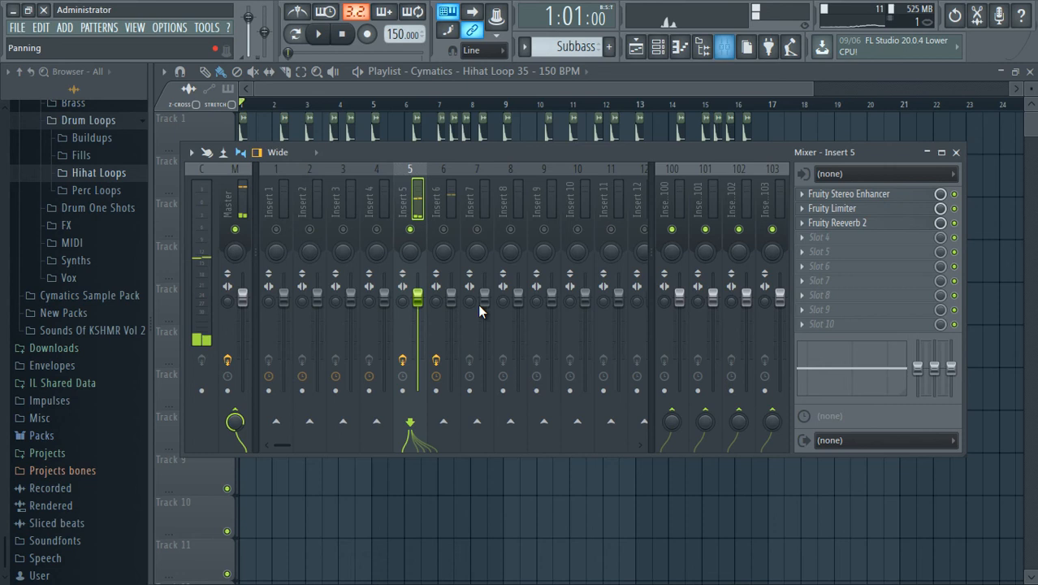
{"action": "right_click", "coordinate": [410, 230]}
{"action": "key", "text": "F9"}
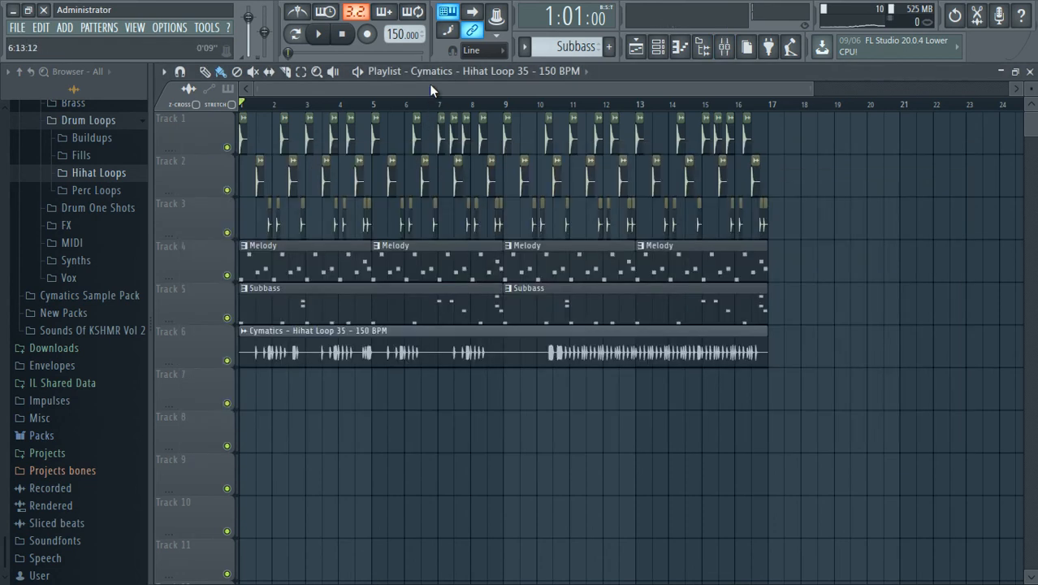
{"action": "key", "text": "space"}
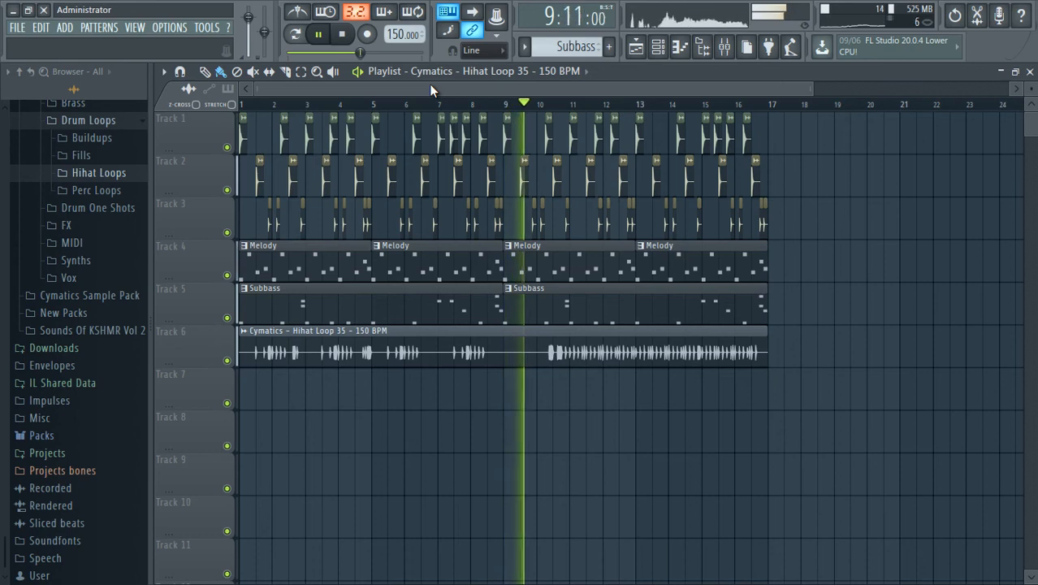
{"action": "key", "text": "space"}
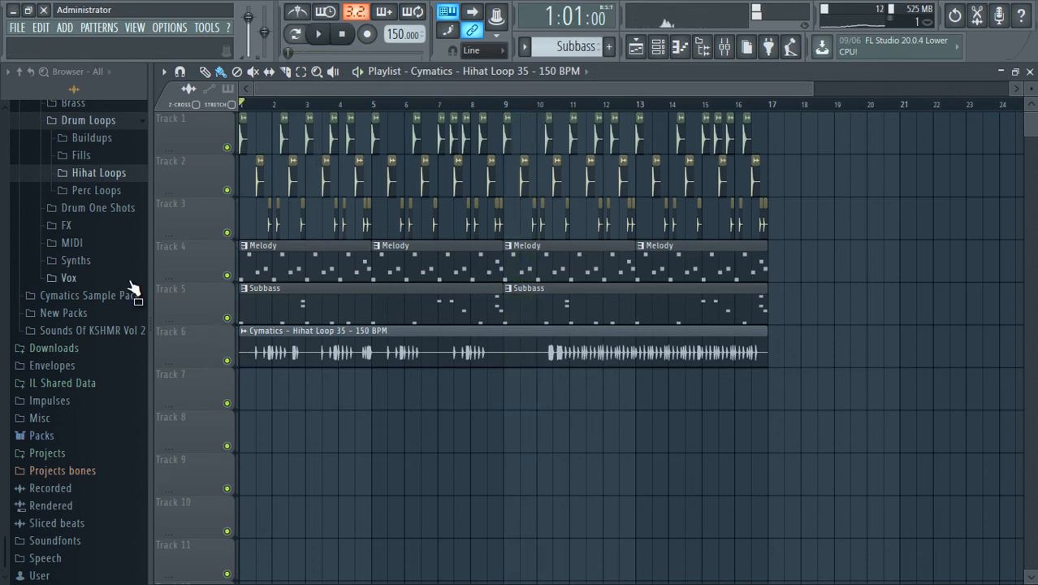
Preview a sample from the Cymatics Perc Loops folder, and collapse the Drum Loops folder.
{"action": "scroll", "coordinate": [96, 274], "scroll_direction": "up", "scroll_amount": 2}
{"action": "left_click", "coordinate": [96, 293]}
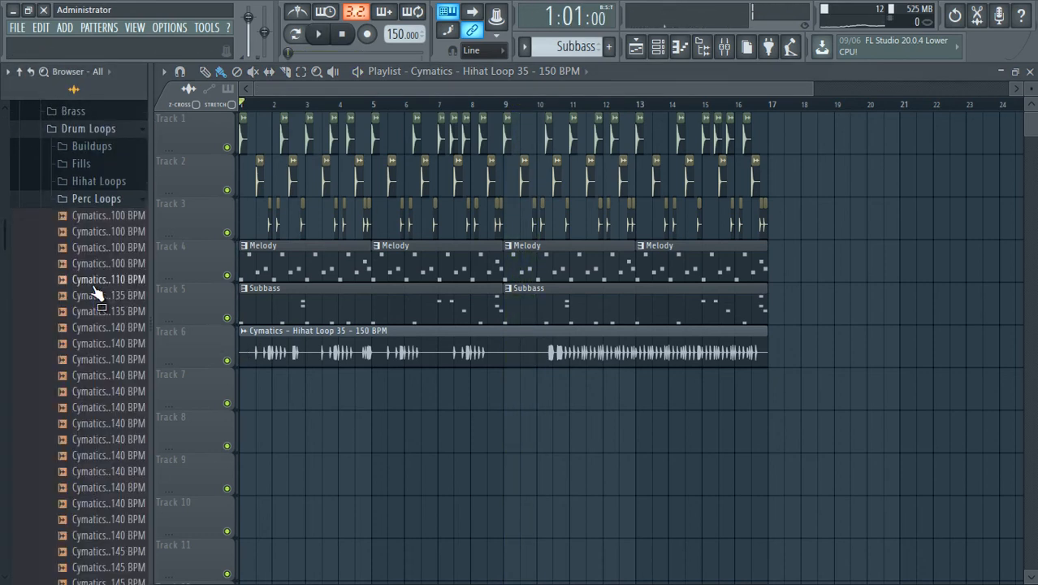
{"action": "left_click", "coordinate": [96, 224]}
{"action": "left_click", "coordinate": [103, 195]}
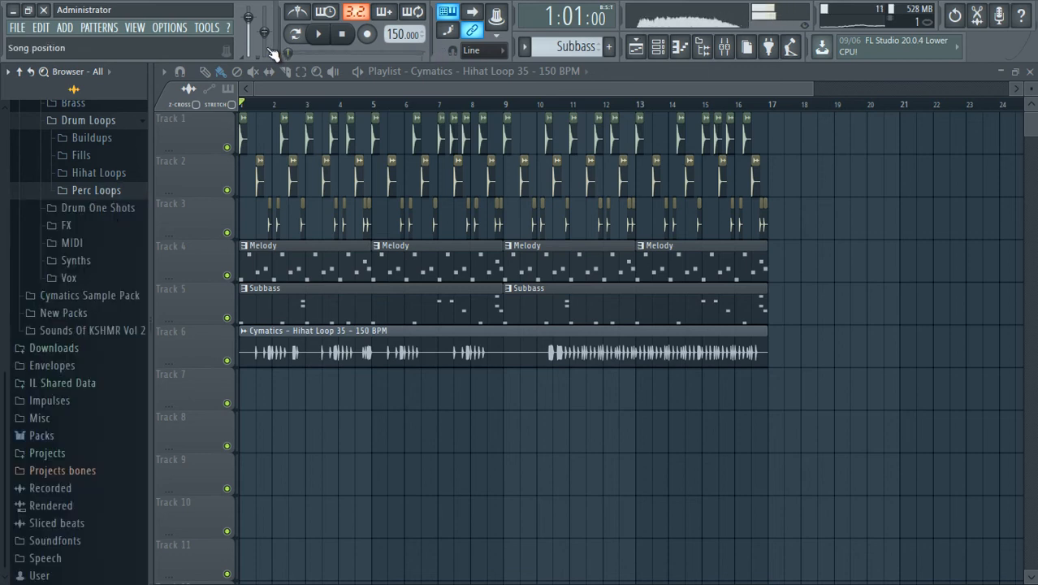
{"action": "left_click", "coordinate": [341, 40]}
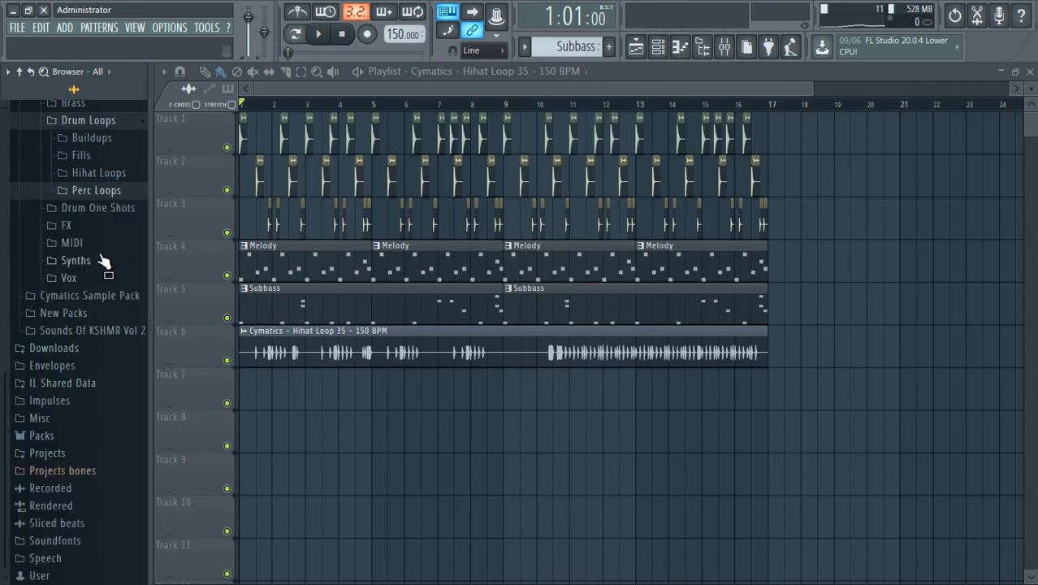
{"action": "scroll", "coordinate": [104, 261], "scroll_direction": "up", "scroll_amount": 2}
{"action": "left_click", "coordinate": [104, 220]}
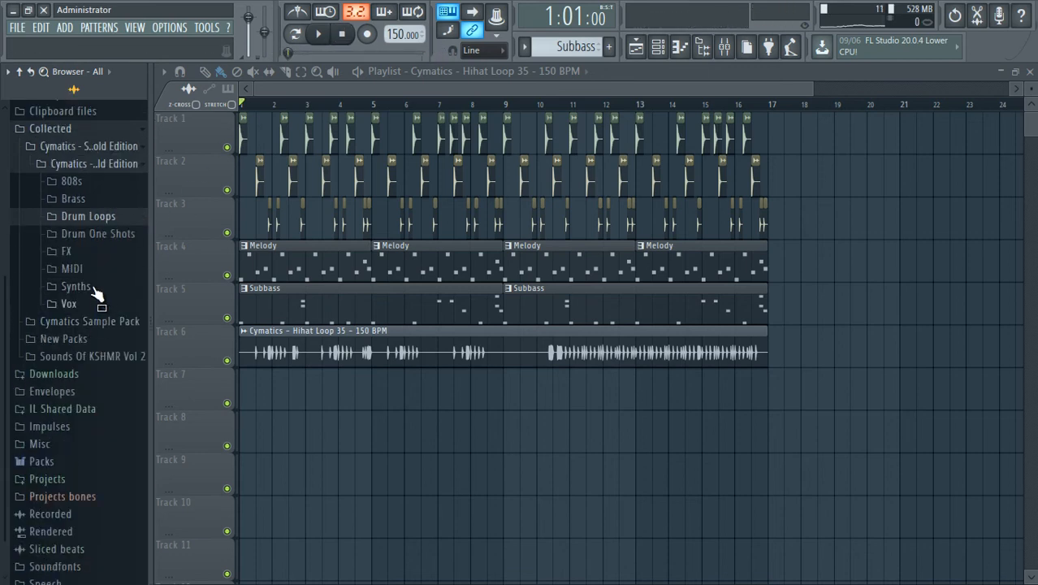
Preview Cymatics - Impacts 6 from the FX Impacts folder, widen the browser and collapse the FX folder.
{"action": "left_click", "coordinate": [97, 251]}
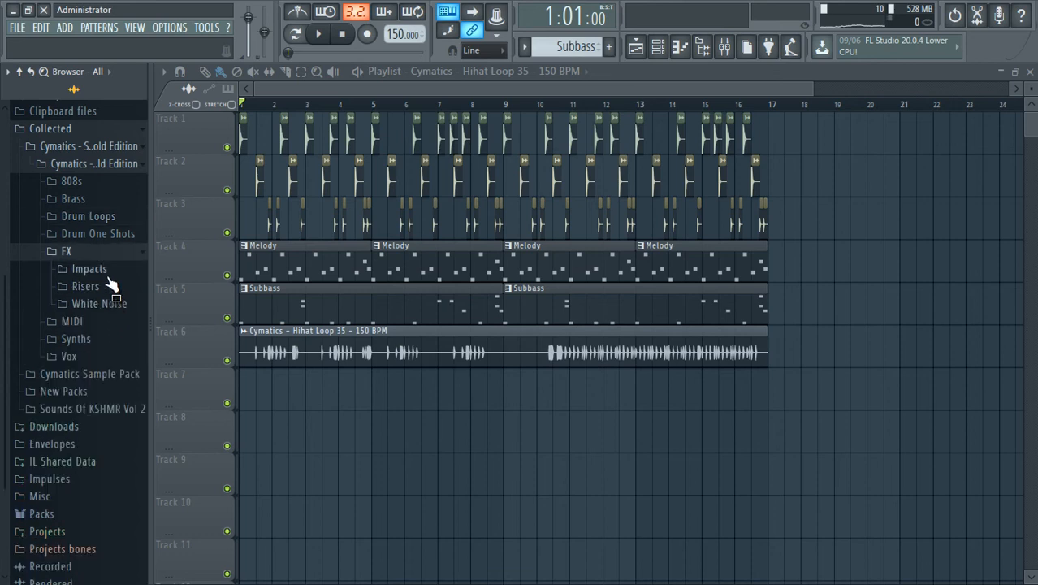
{"action": "left_click", "coordinate": [107, 273]}
{"action": "left_click", "coordinate": [128, 287]}
{"action": "left_click_drag", "start_coordinate": [152, 277], "coordinate": [168, 274]}
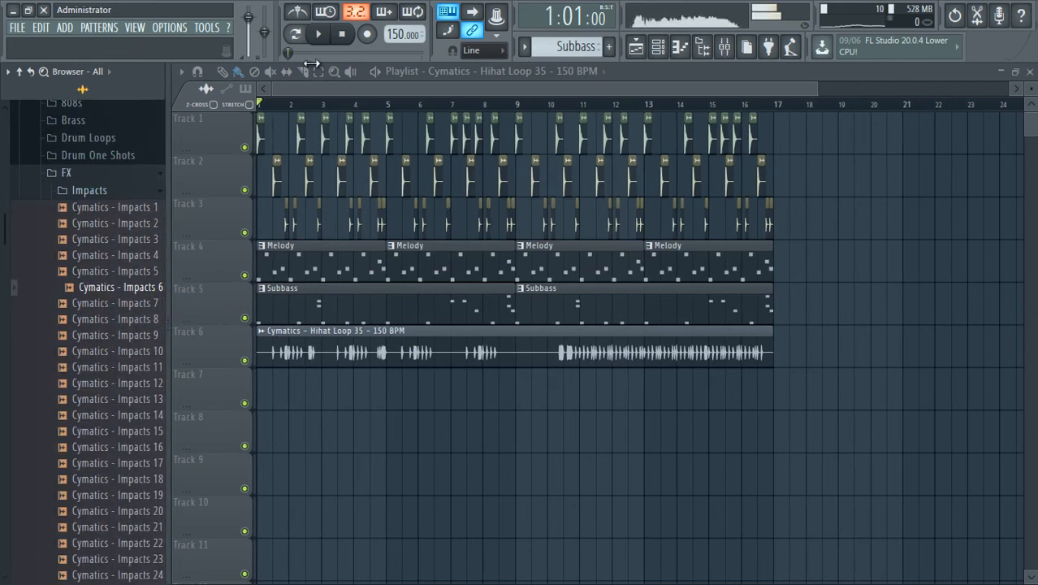
{"action": "left_click", "coordinate": [144, 173]}
Open the New Packs folder and the contents of The Official 808 Mafia DrumKit in the browser.
{"action": "scroll", "coordinate": [122, 253], "scroll_direction": "up", "scroll_amount": 2}
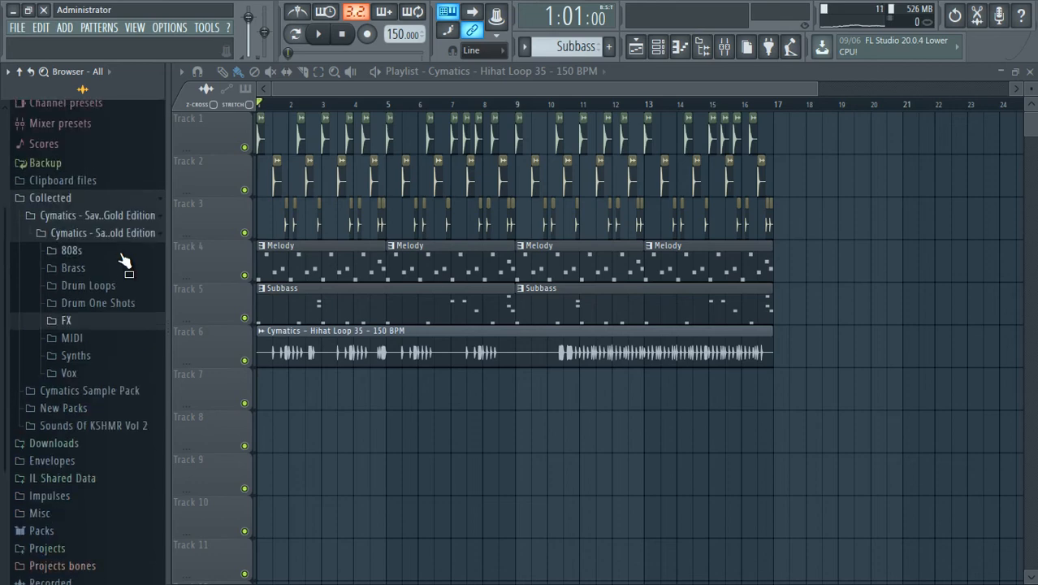
{"action": "scroll", "coordinate": [121, 264], "scroll_direction": "down", "scroll_amount": 2}
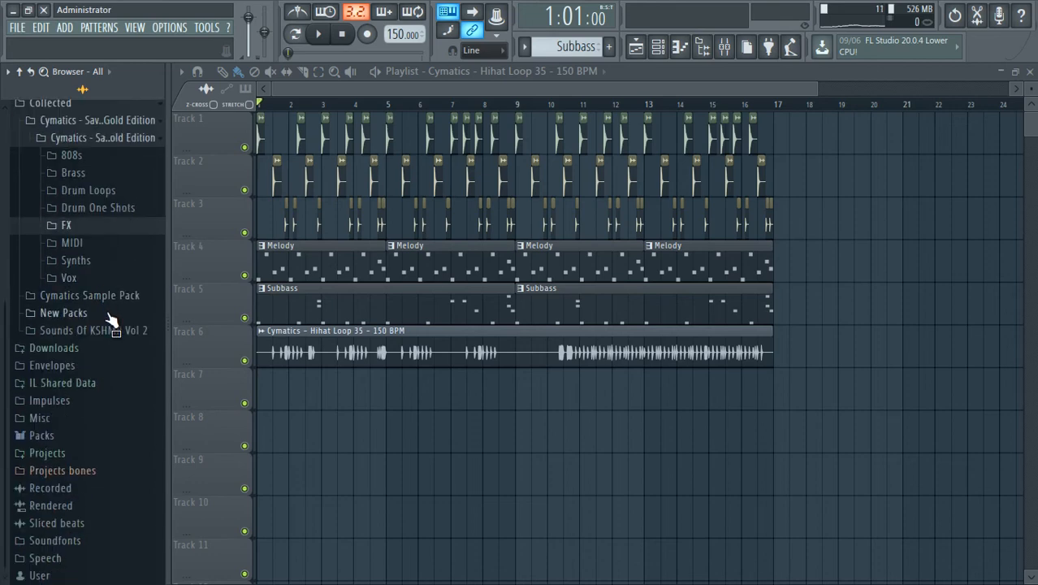
{"action": "left_click", "coordinate": [107, 313]}
{"action": "left_click", "coordinate": [110, 312]}
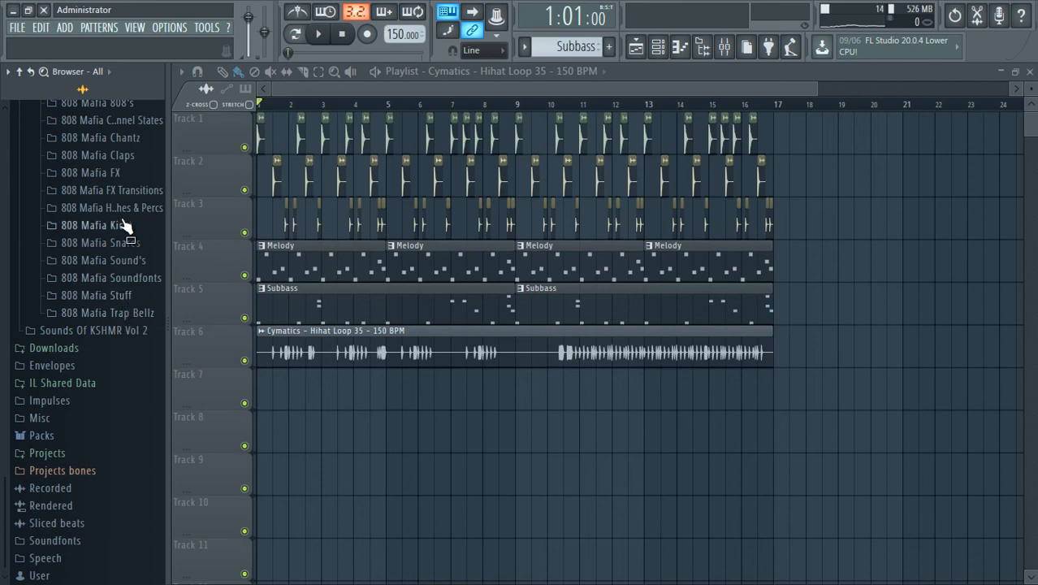
{"action": "scroll", "coordinate": [121, 212], "scroll_direction": "up", "scroll_amount": 3}
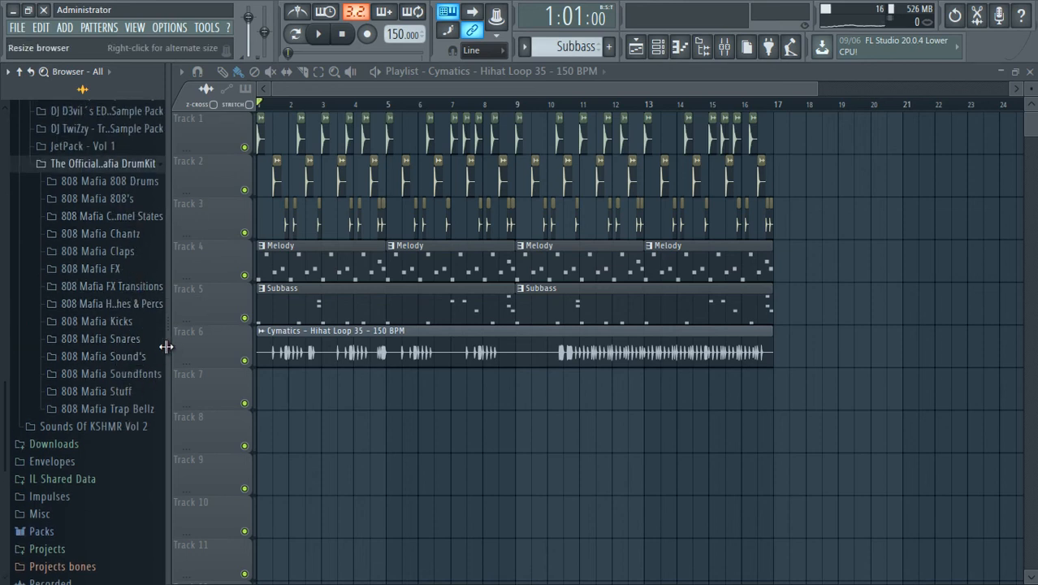
Widen the browser, check the 808 Mafia FX Transitions folder, and expand the hi hats, crashes and percs folder instead.
{"action": "left_click_drag", "start_coordinate": [166, 347], "coordinate": [203, 352]}
{"action": "left_click", "coordinate": [171, 288]}
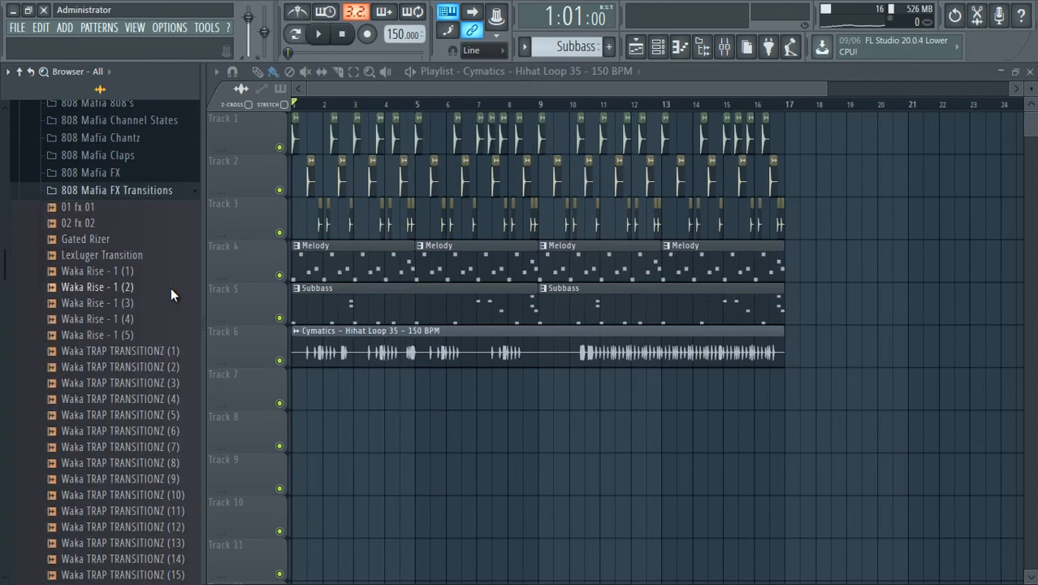
{"action": "left_click", "coordinate": [150, 192]}
{"action": "left_click", "coordinate": [154, 210]}
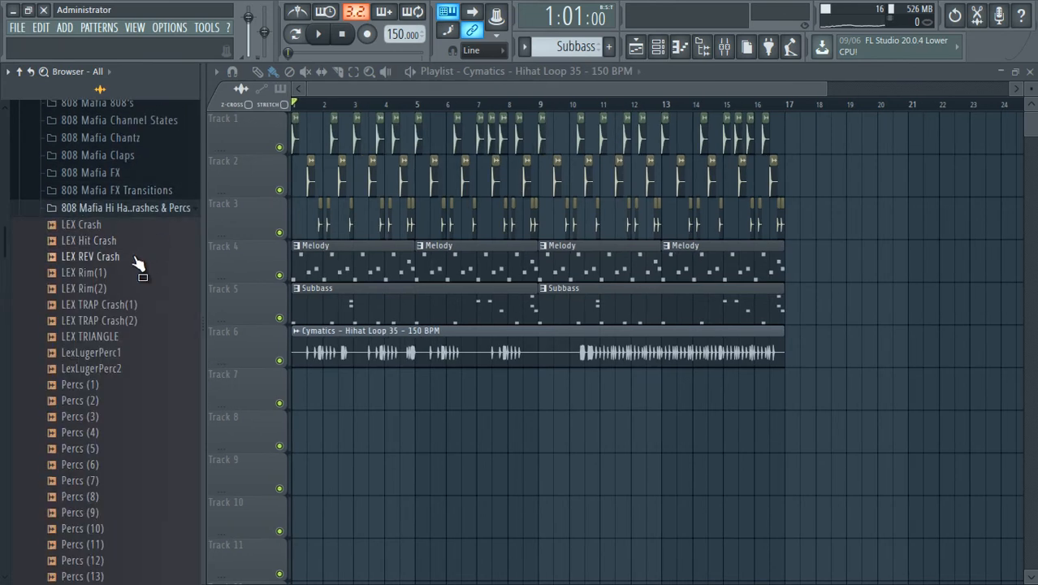
Preview both LEX TRAP Crash samples and place LEX TRAP Crash(1) on track 8 at bars 1 and 9.
{"action": "left_click", "coordinate": [115, 304]}
{"action": "left_click", "coordinate": [119, 319]}
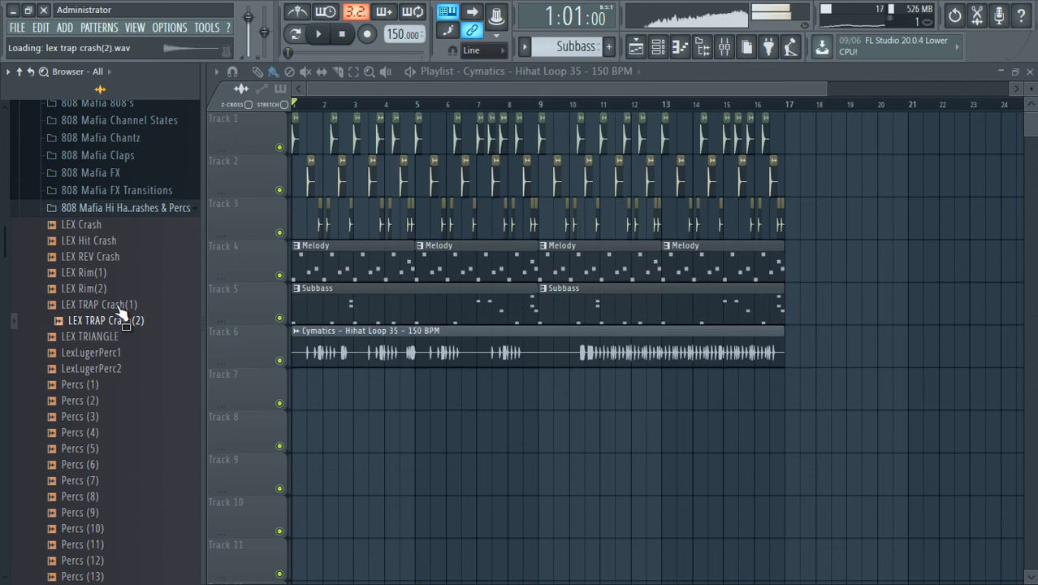
{"action": "left_click", "coordinate": [119, 309]}
{"action": "left_click_drag", "start_coordinate": [118, 322], "coordinate": [557, 439]}
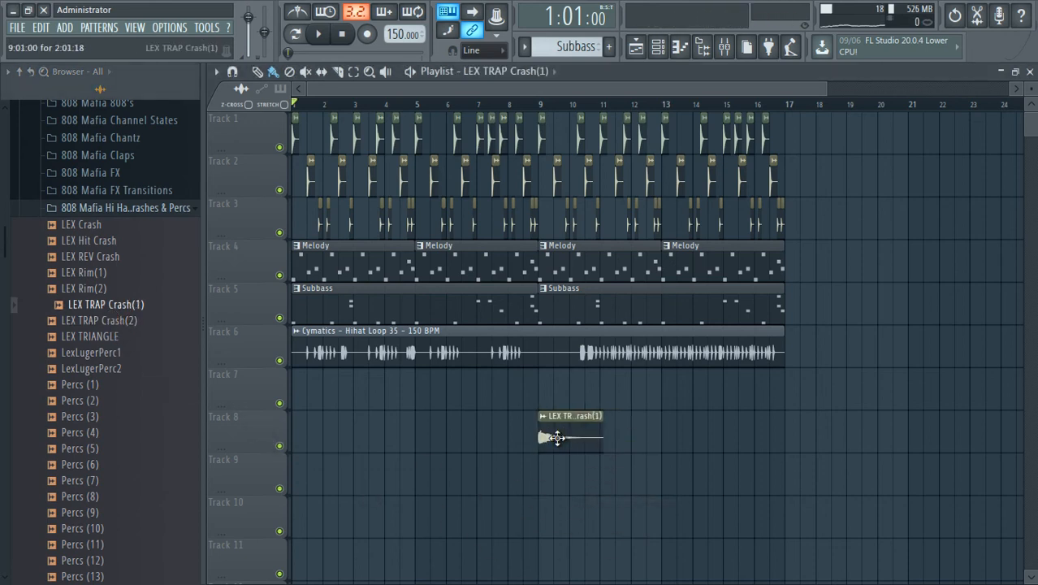
{"action": "left_click", "coordinate": [319, 450]}
{"action": "left_click_drag", "start_coordinate": [268, 443], "coordinate": [232, 445]}
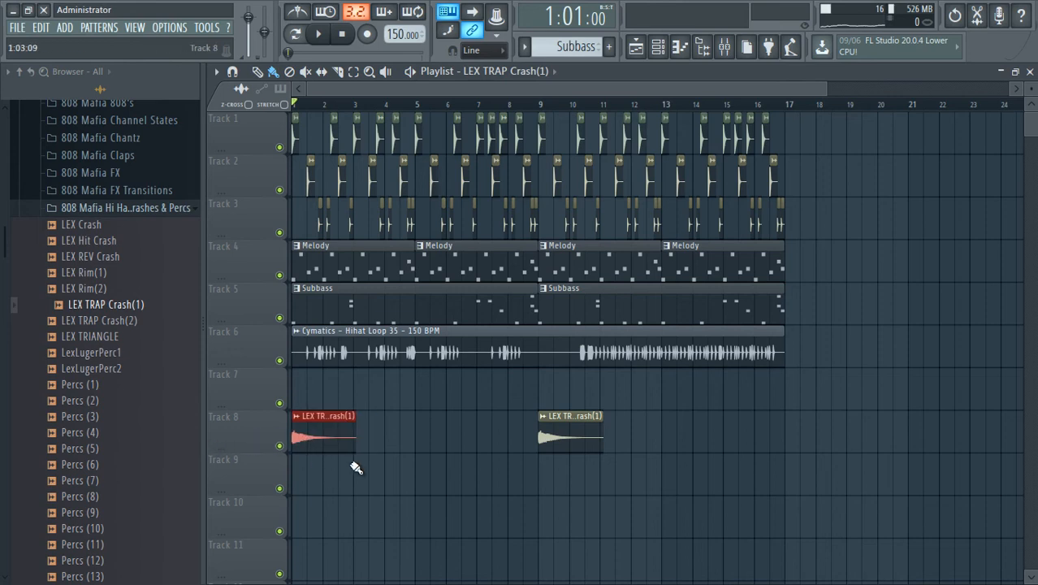
Set the LEX TRAP Crash(1) channel volume to 50% and play the start of the arrangement.
{"action": "double_click", "coordinate": [331, 442]}
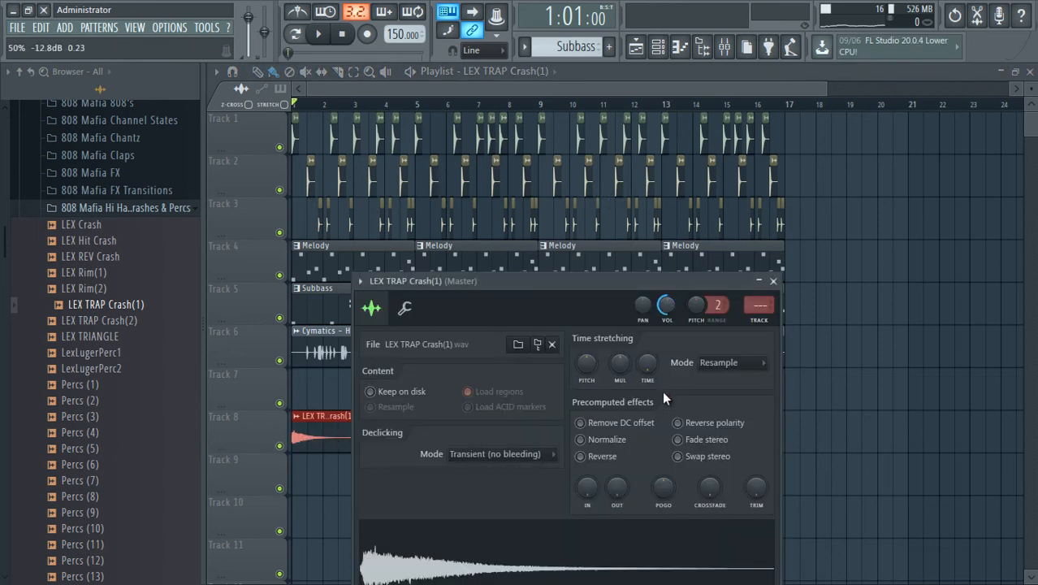
{"action": "key", "text": "Escape"}
{"action": "key", "text": "space"}
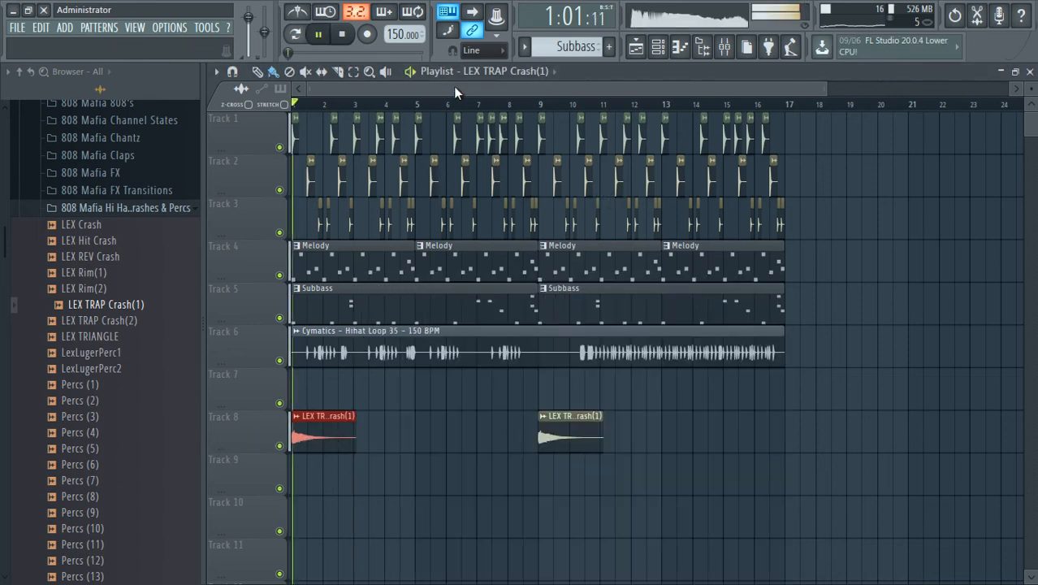
{"action": "key", "text": "space"}
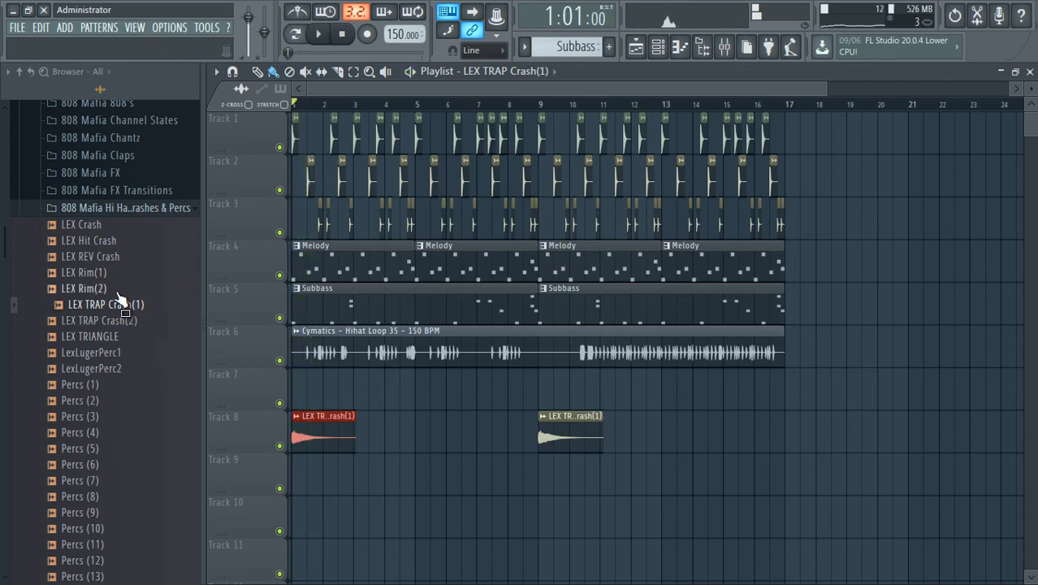
Collapse the 808 Mafia drum kit and open the Brass One Shots folder of the Cymatics Savage Drums pack.
{"action": "left_click", "coordinate": [168, 211]}
{"action": "scroll", "coordinate": [162, 320], "scroll_direction": "up", "scroll_amount": 2}
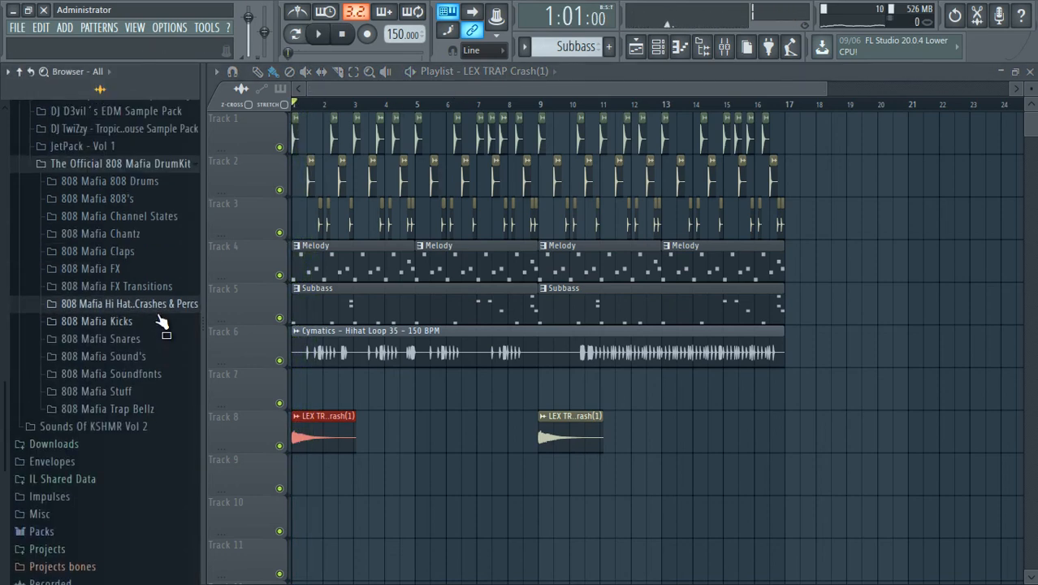
{"action": "left_click", "coordinate": [166, 167]}
{"action": "scroll", "coordinate": [155, 247], "scroll_direction": "up", "scroll_amount": 2}
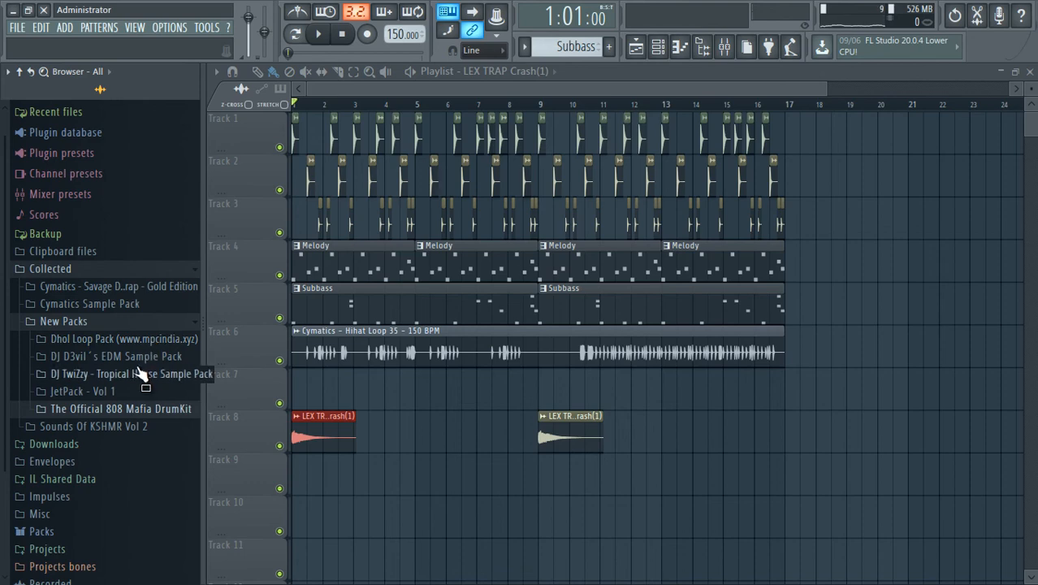
{"action": "left_click", "coordinate": [115, 288]}
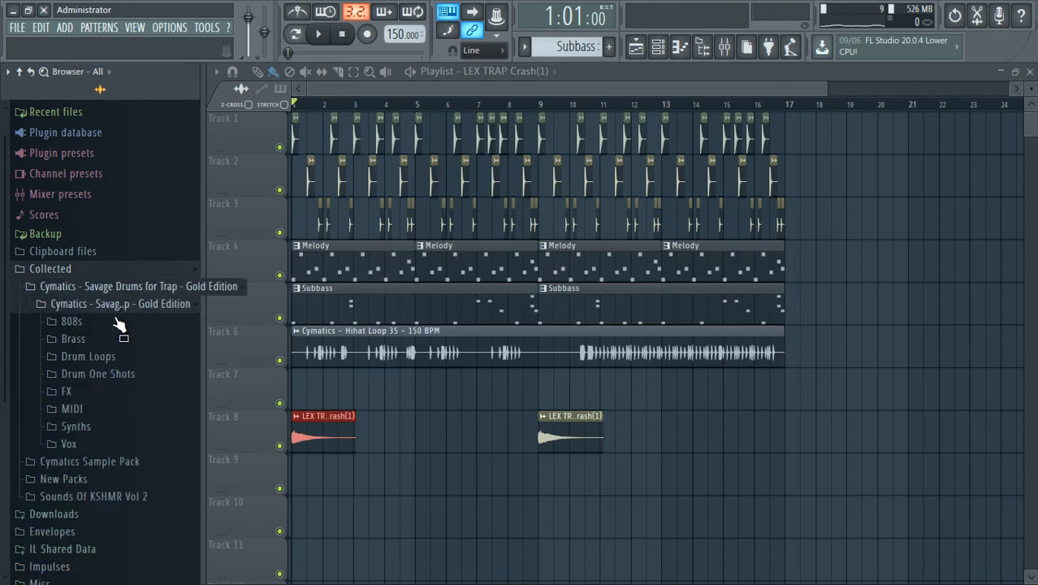
{"action": "left_click", "coordinate": [118, 341]}
{"action": "scroll", "coordinate": [113, 357], "scroll_direction": "down", "scroll_amount": 2}
{"action": "left_click", "coordinate": [109, 279]}
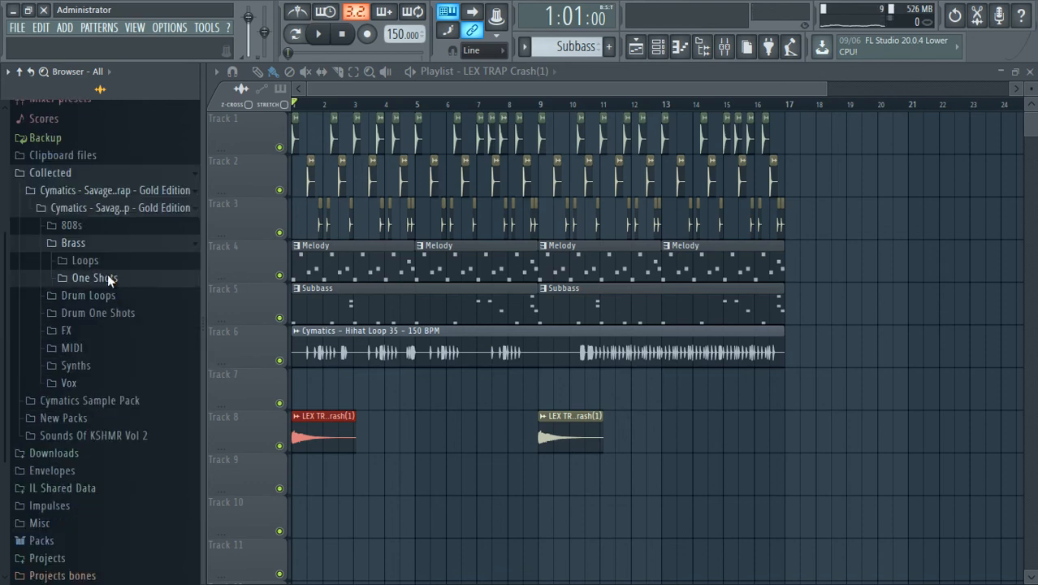
Preview several Cymatics brass one-shots, including numbers 21, 24, 26 and 28.
{"action": "left_click", "coordinate": [129, 302]}
{"action": "left_click", "coordinate": [176, 256]}
{"action": "scroll", "coordinate": [163, 318], "scroll_direction": "down", "scroll_amount": 3}
{"action": "scroll", "coordinate": [163, 322], "scroll_direction": "down", "scroll_amount": 1}
{"action": "left_click", "coordinate": [163, 323]}
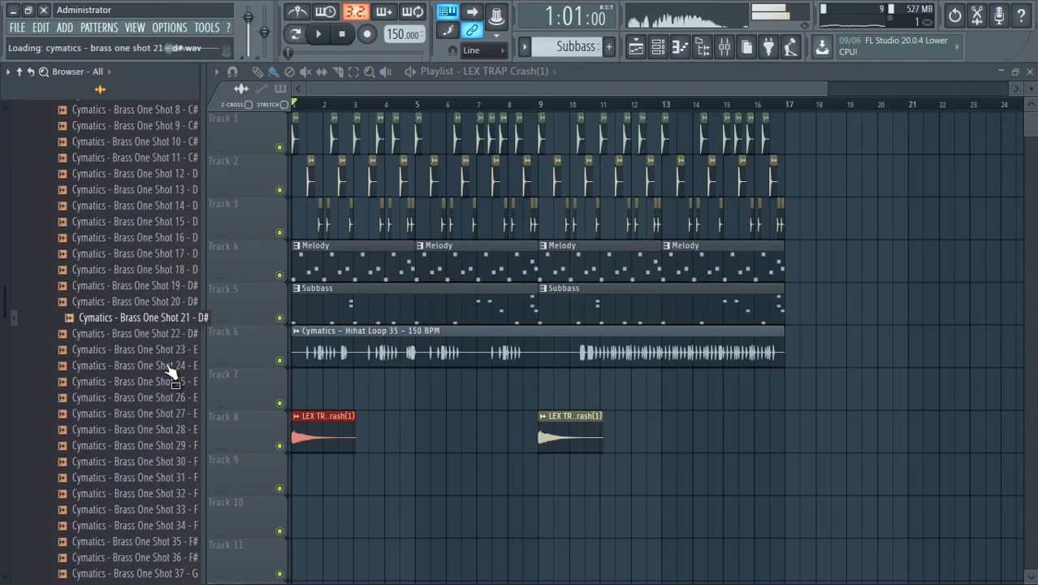
{"action": "left_click", "coordinate": [169, 364]}
{"action": "left_click", "coordinate": [172, 397]}
{"action": "left_click", "coordinate": [169, 429]}
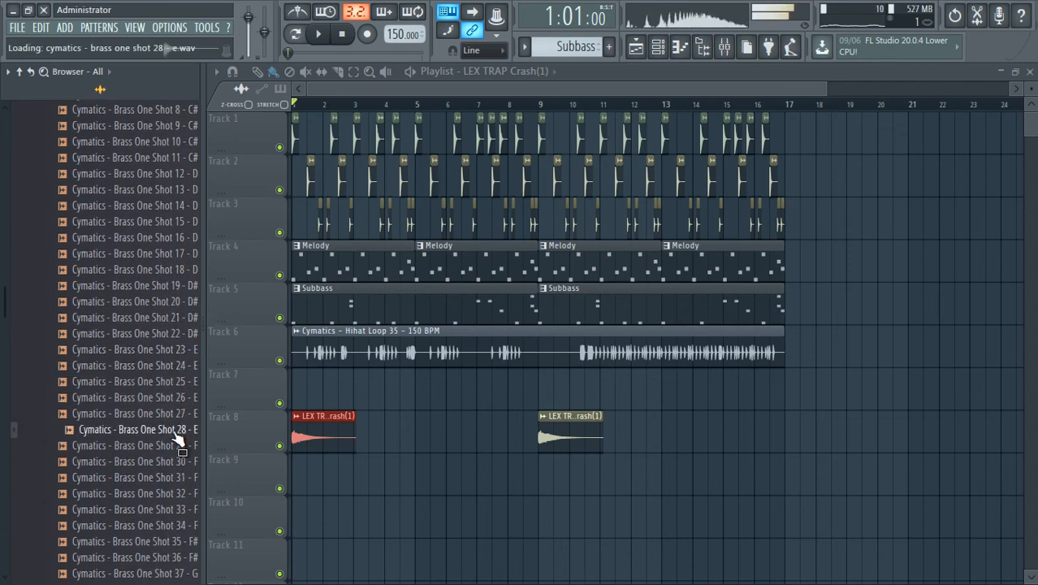
Widen the browser to show the full sample names, and preview Cymatics - Brass One Shots 35 and 36.
{"action": "left_click_drag", "start_coordinate": [206, 420], "coordinate": [247, 421]}
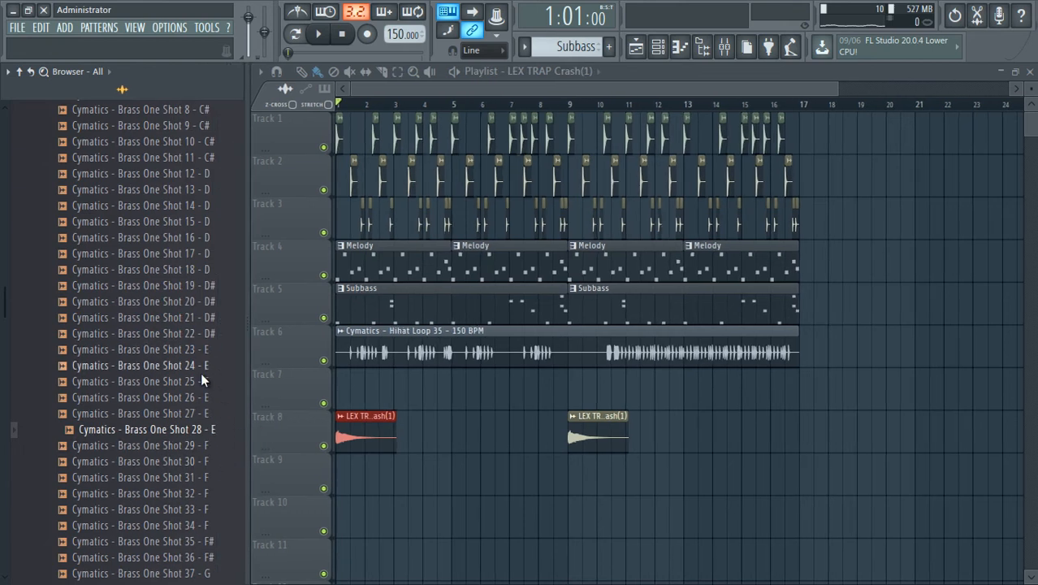
{"action": "scroll", "coordinate": [207, 438], "scroll_direction": "down", "scroll_amount": 2}
{"action": "left_click", "coordinate": [209, 448]}
{"action": "left_click", "coordinate": [202, 460]}
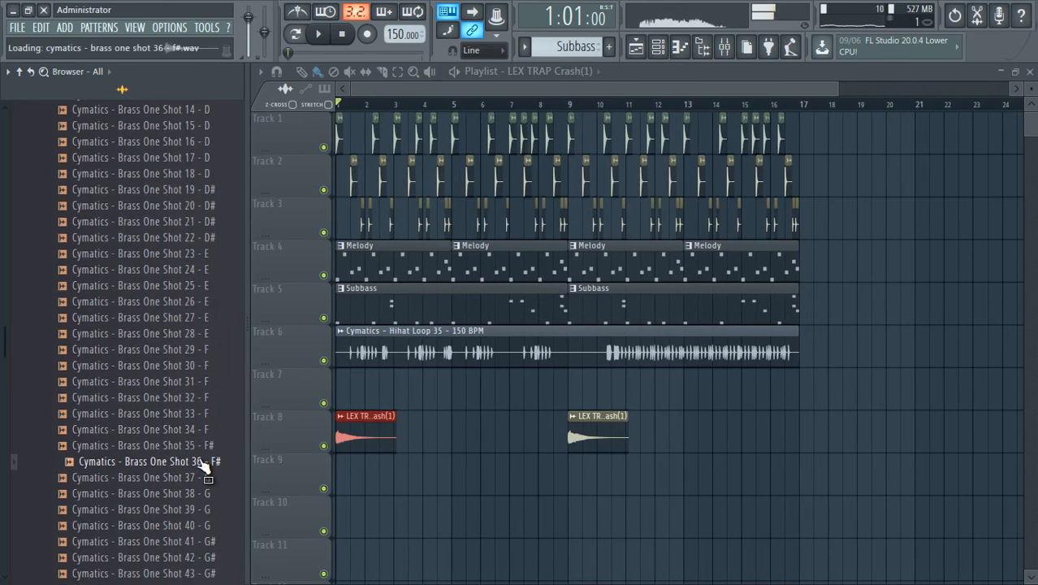
Place Cymatics - Brass One Shot 36 - F# on track 9 at bars 1 and 9, and lower its channel volume.
{"action": "left_click_drag", "start_coordinate": [440, 501], "coordinate": [358, 482]}
{"action": "double_click", "coordinate": [346, 485]}
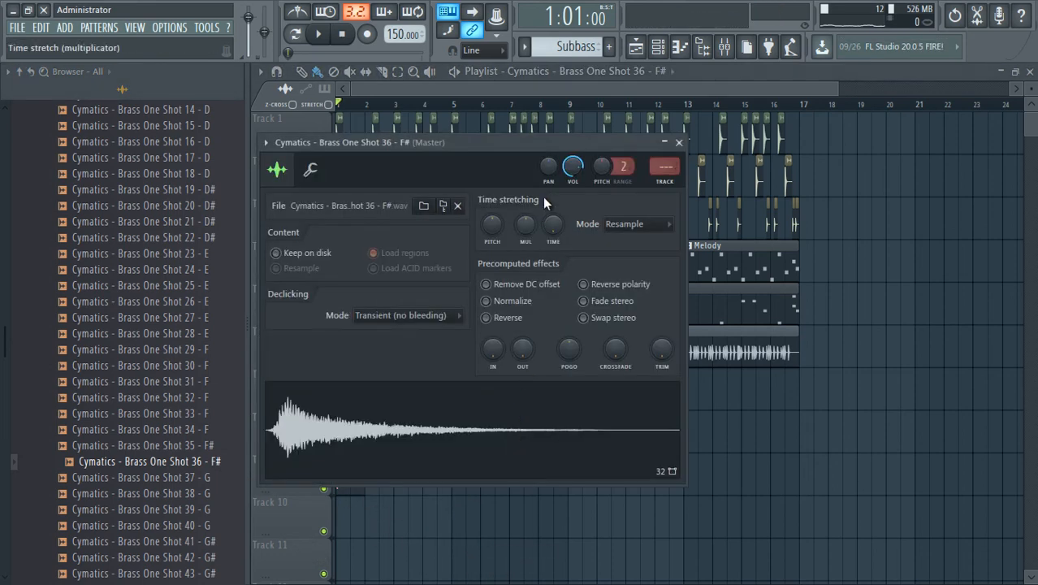
{"action": "left_click", "coordinate": [679, 143]}
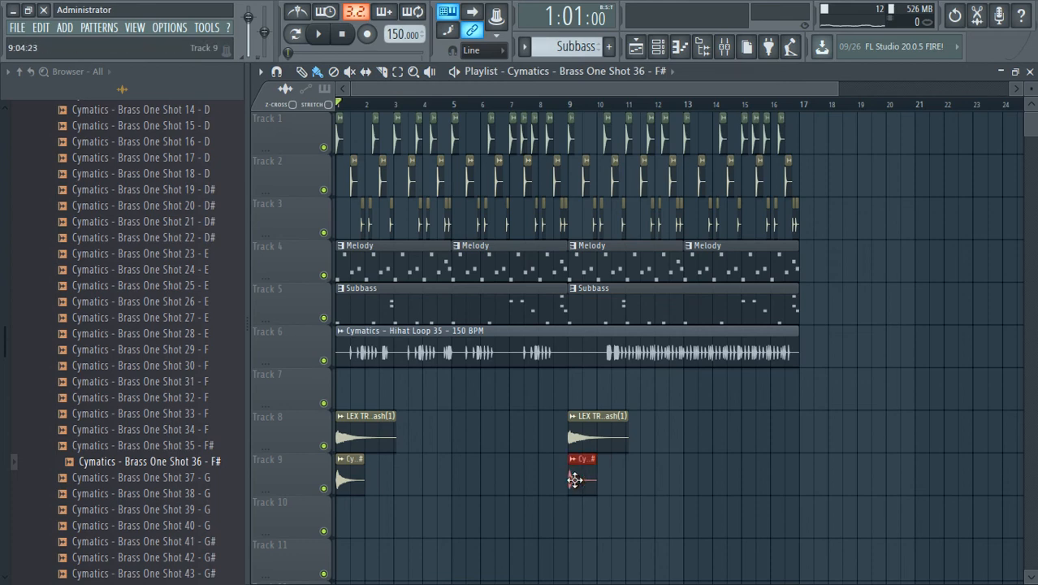
Raise the channel volume of Brass One Shot 36 and play the start of the arrangement.
{"action": "double_click", "coordinate": [346, 481]}
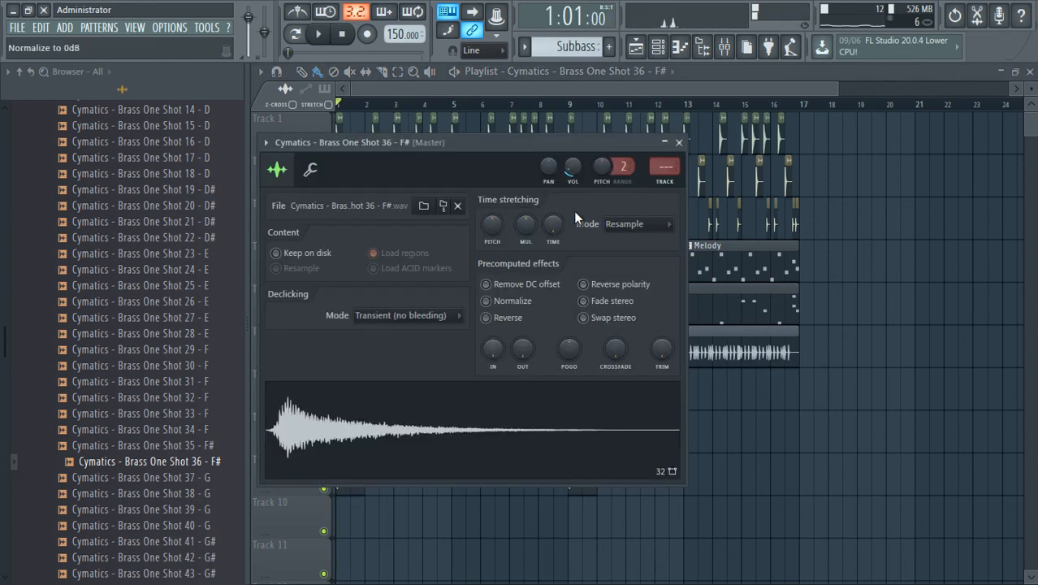
{"action": "left_click_drag", "start_coordinate": [573, 172], "coordinate": [563, 147]}
{"action": "key", "text": "space"}
{"action": "key", "text": "space"}
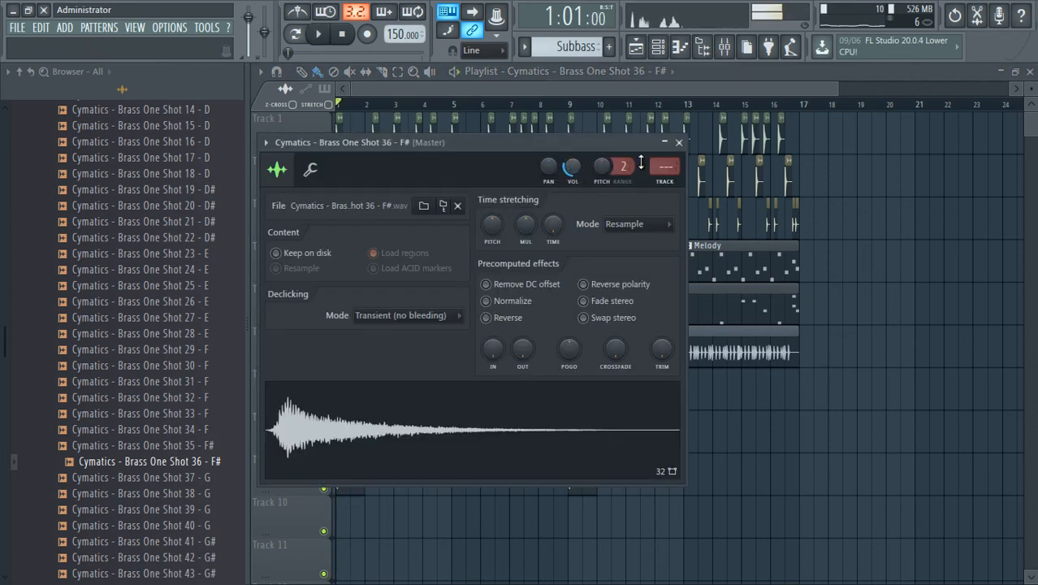
{"action": "left_click", "coordinate": [679, 143]}
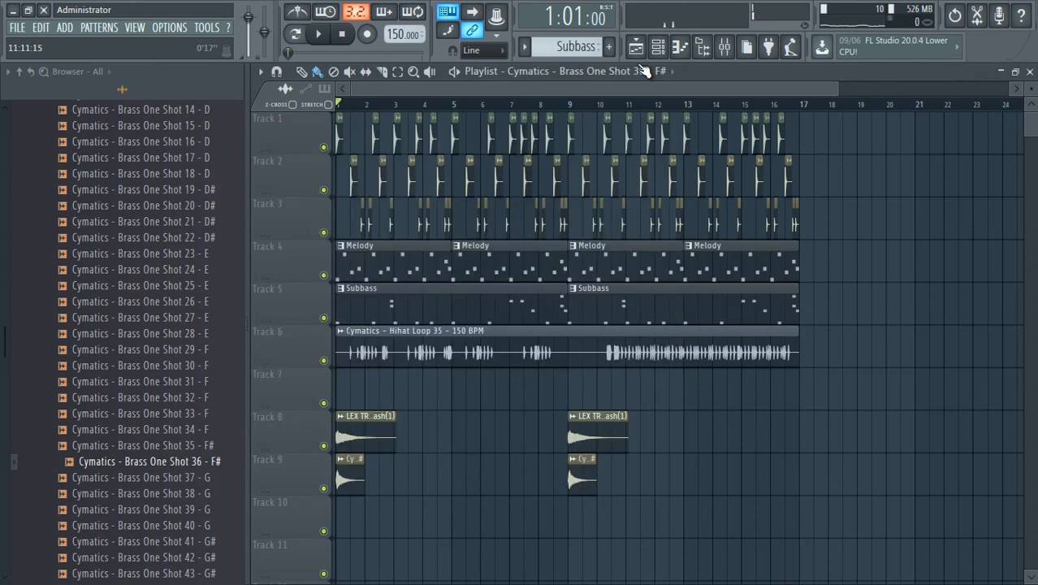
Delete the Cymatics - Brass One Shot 36 - F# channel from the channel rack.
{"action": "left_click", "coordinate": [658, 46]}
{"action": "right_click", "coordinate": [744, 398]}
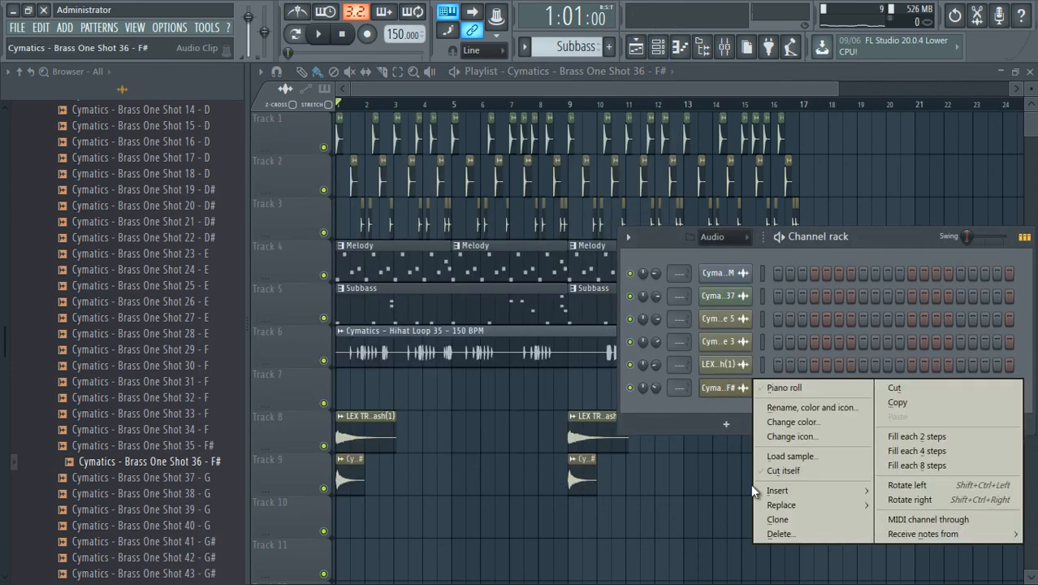
{"action": "left_click", "coordinate": [777, 530]}
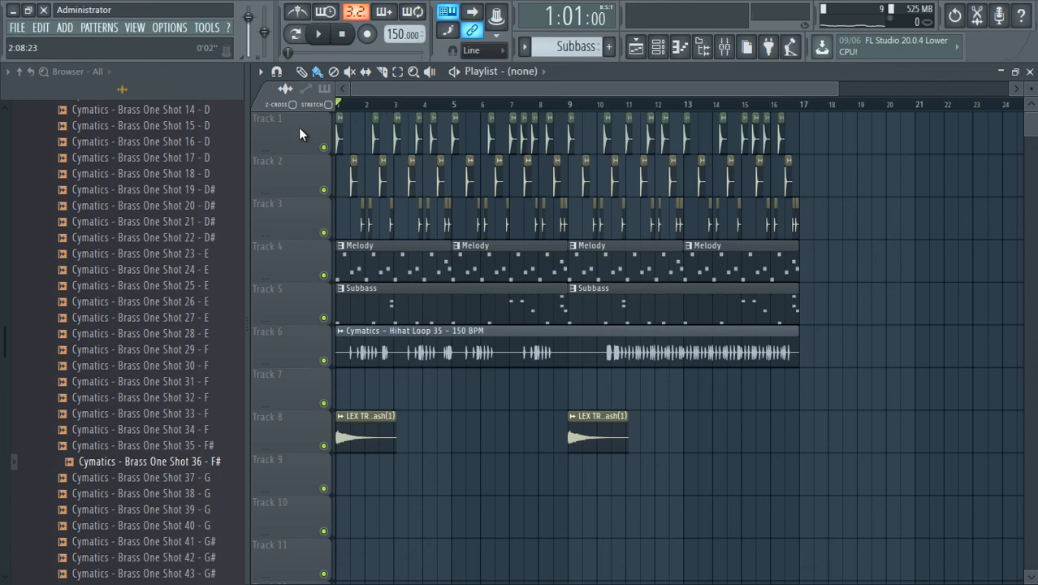
Resize the browser to give the playlist more room, and play the arrangement from the start.
{"action": "left_click_drag", "start_coordinate": [249, 228], "coordinate": [148, 227]}
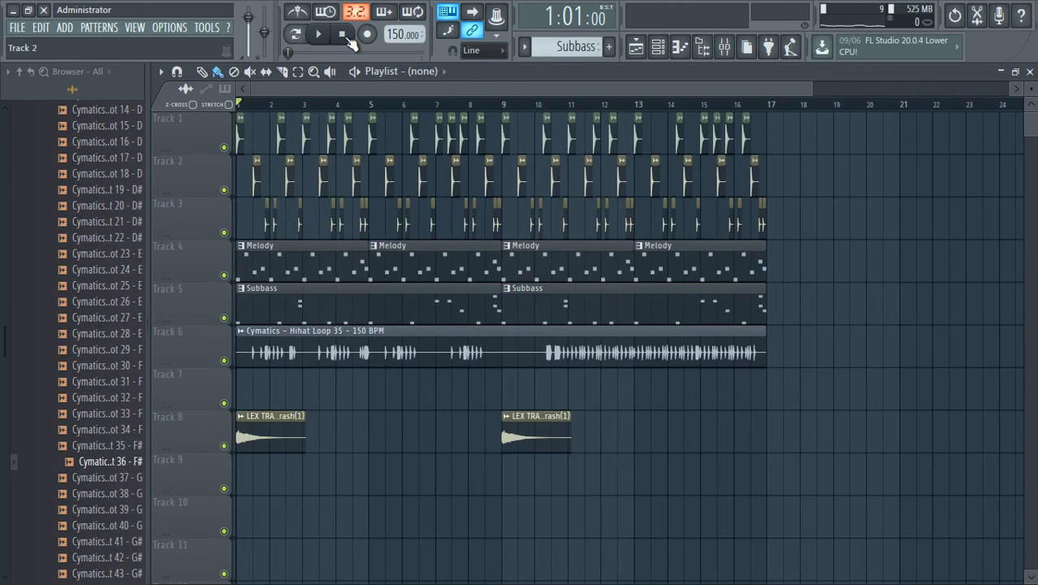
{"action": "key", "text": "space"}
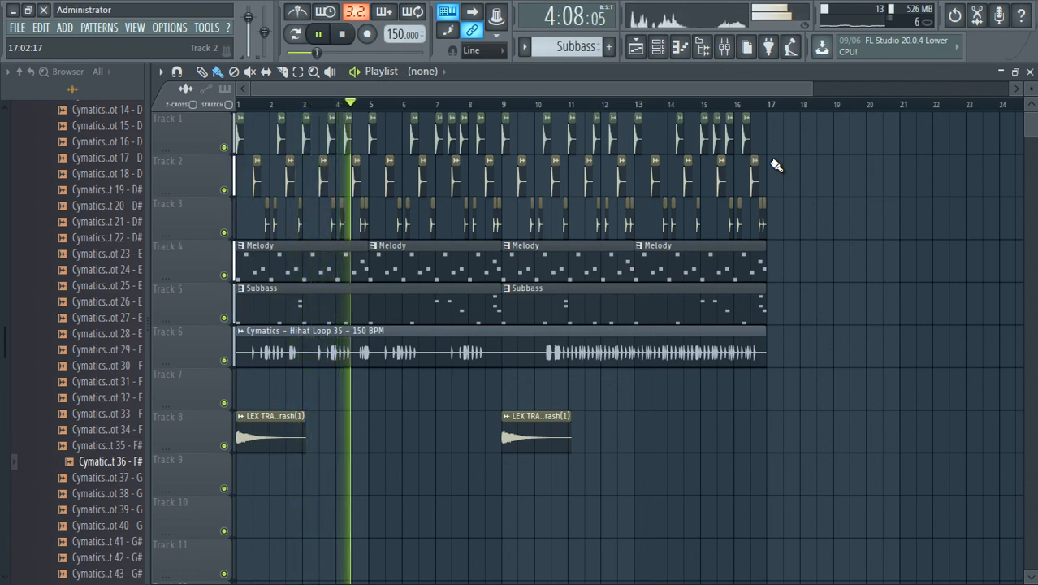
{"action": "key", "text": "space"}
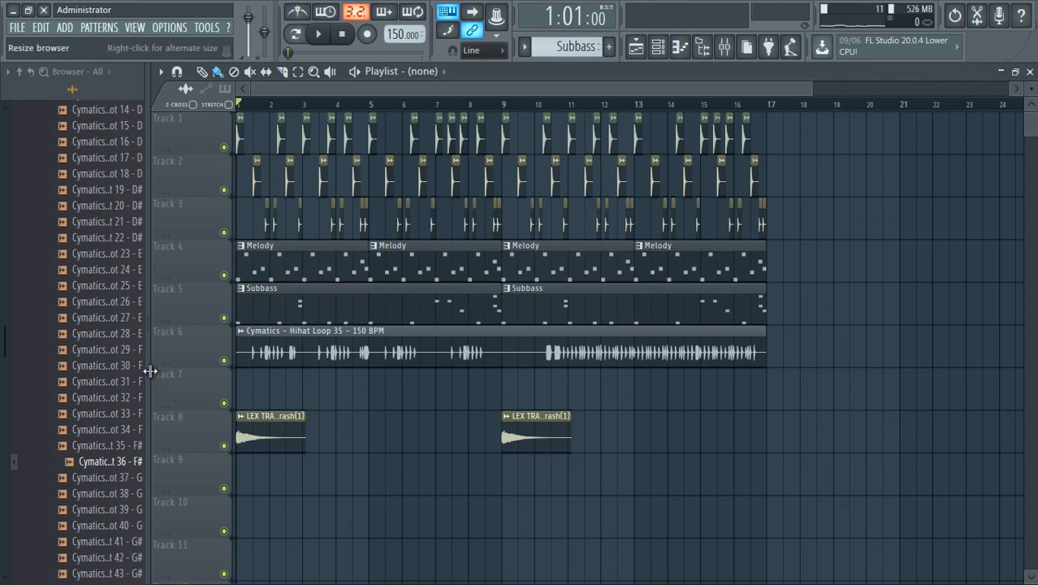
{"action": "left_click_drag", "start_coordinate": [150, 371], "coordinate": [163, 376]}
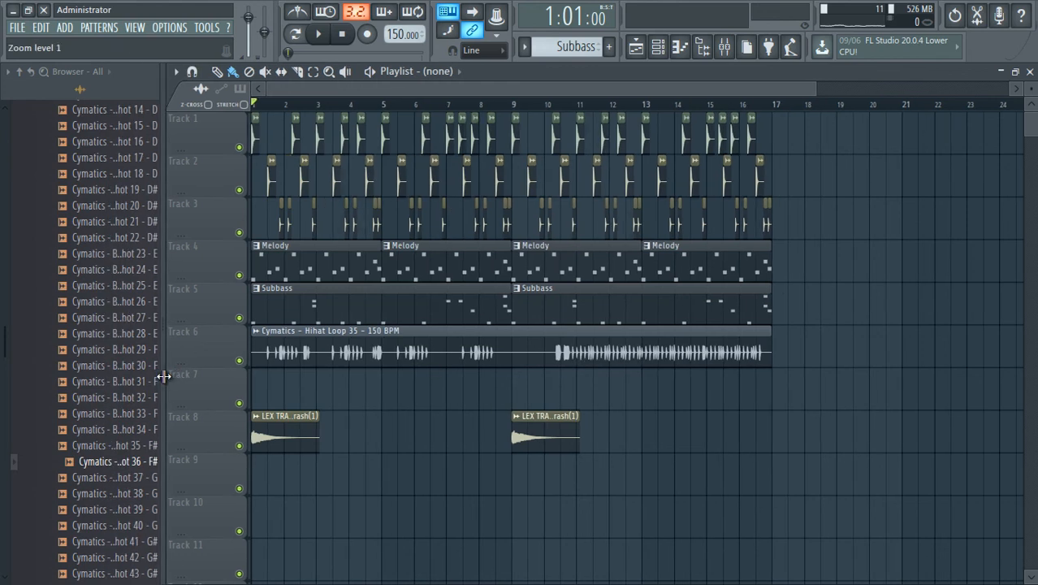